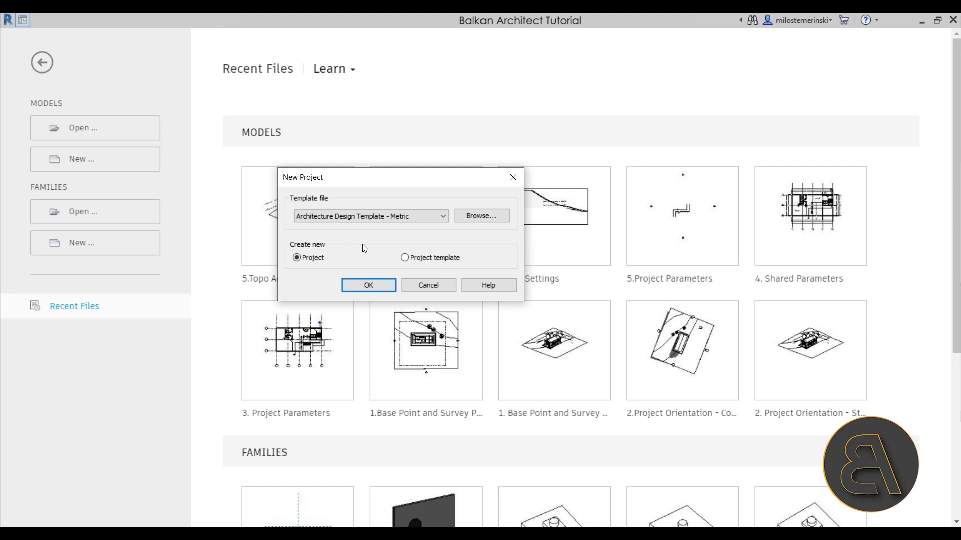
- Create a new project from the Architecture Design Template - Metric and open the {3D} view
left_click(368, 288)
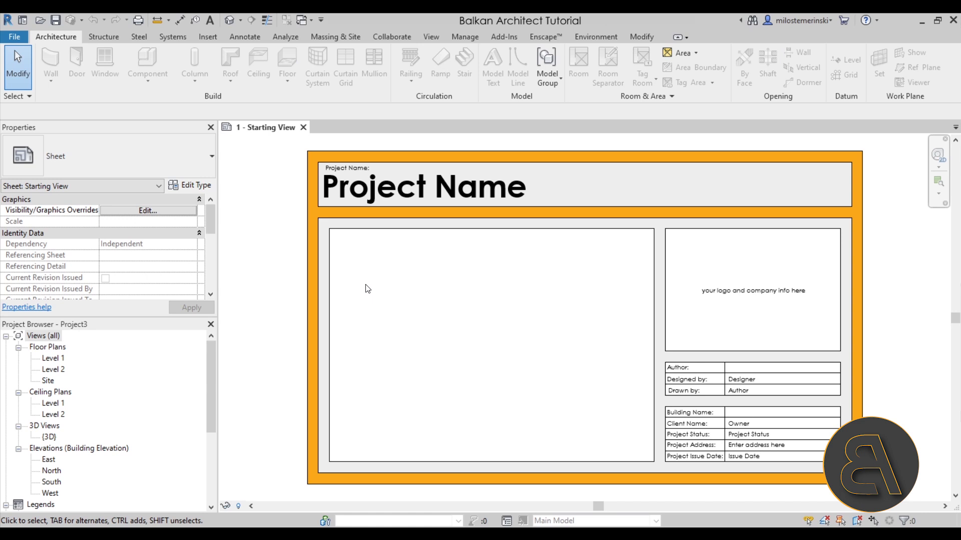
middle_click_drag(421, 312, 395, 309)
double_click(55, 436)
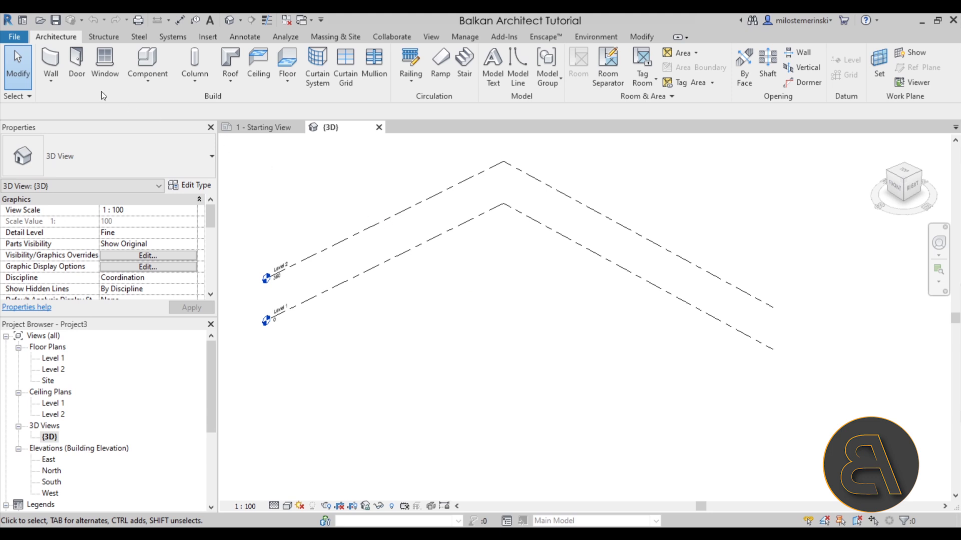
- Draw a straight Exterior Wall segment from Level 1 up to Level 2 in the 3D view
left_click(59, 64)
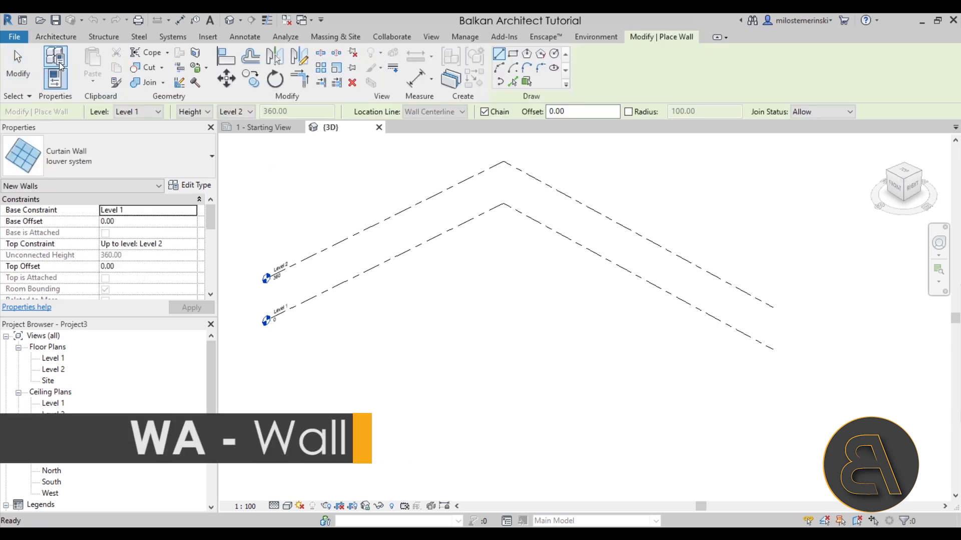
left_click(85, 170)
scroll(56, 278, "up", 4)
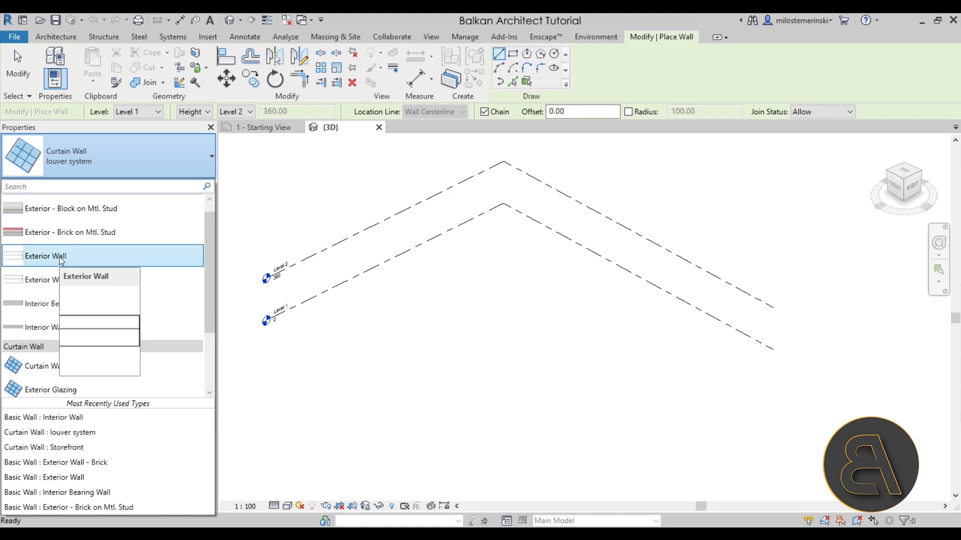
left_click(61, 258)
left_click(430, 303)
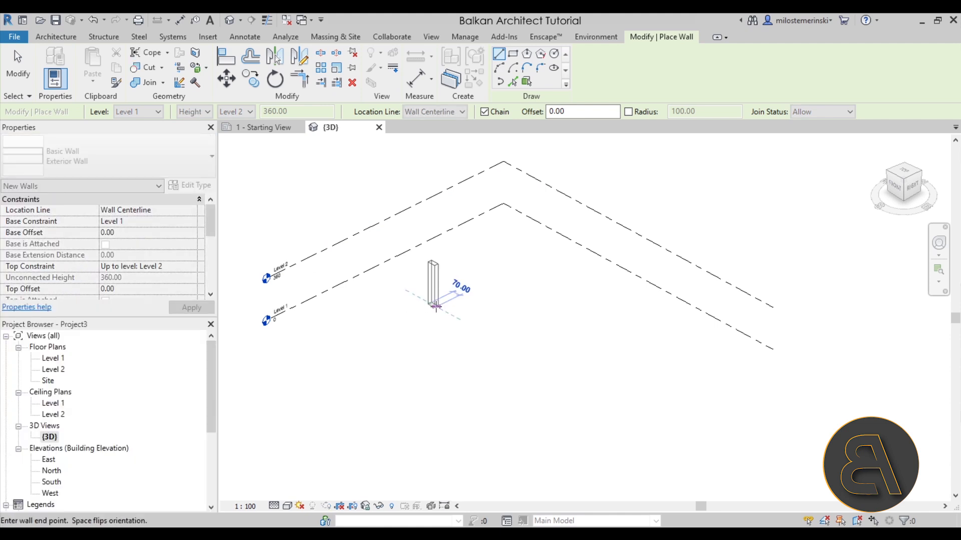
left_click(487, 334)
key("Escape")
key("Escape")
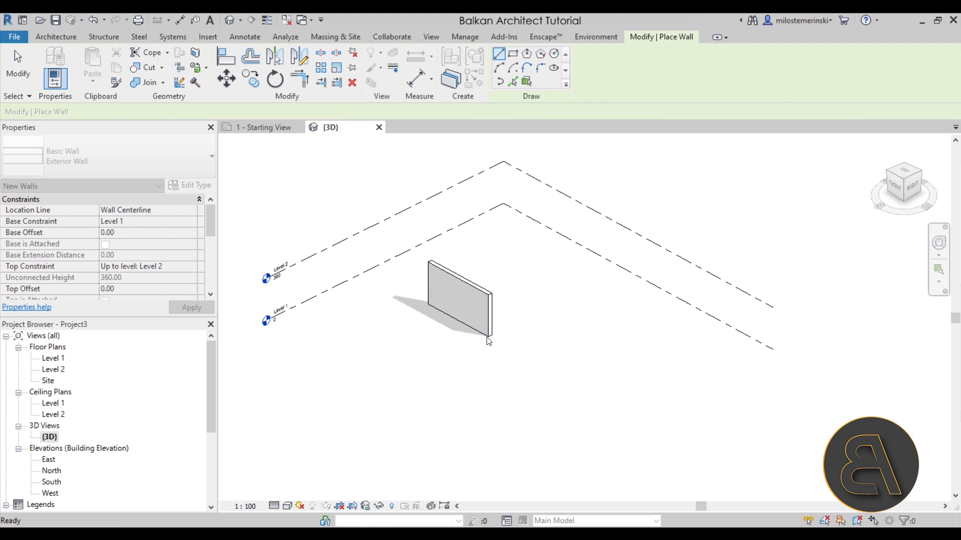
scroll(467, 308, "up", 5)
scroll(455, 287, "up", 3)
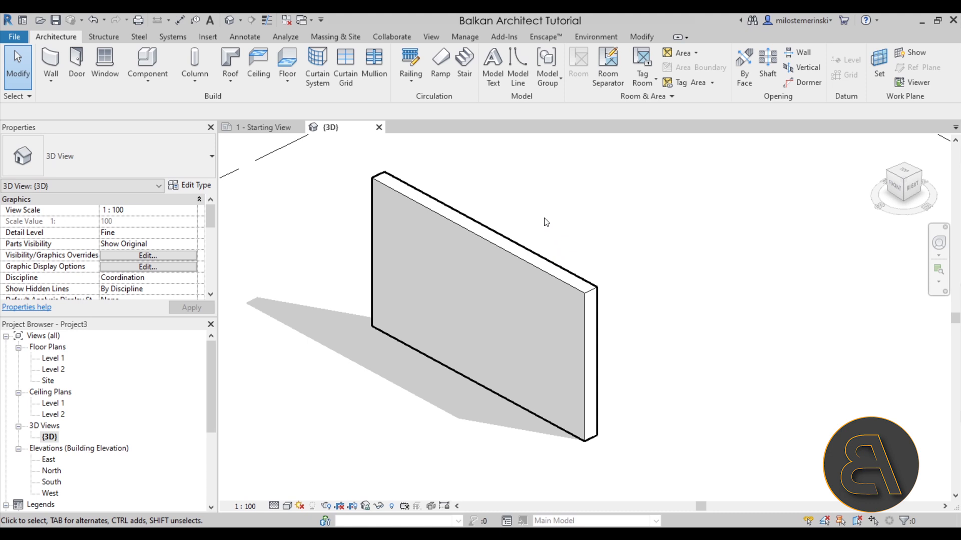
- Place a horizontal Cornice wall sweep along the base of the wall's front face
left_click(52, 84)
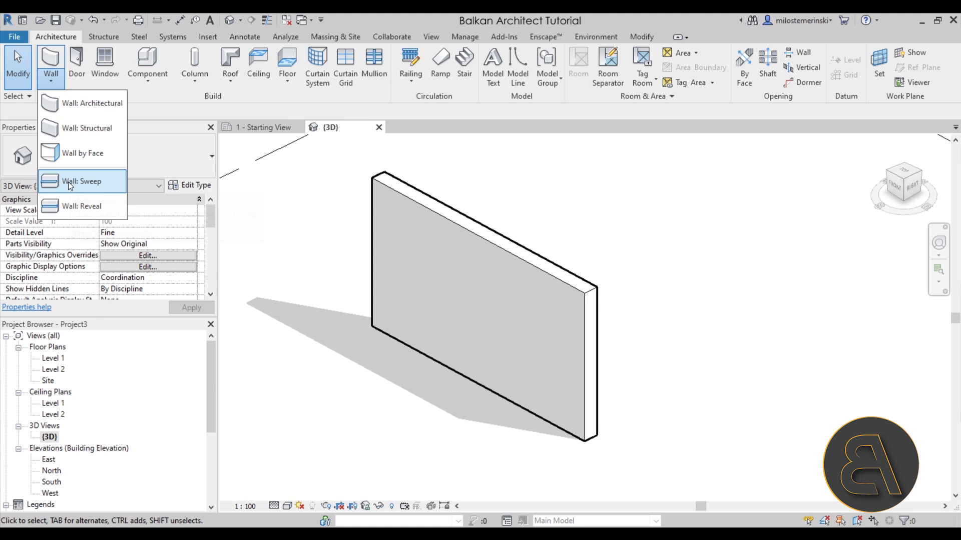
left_click(85, 181)
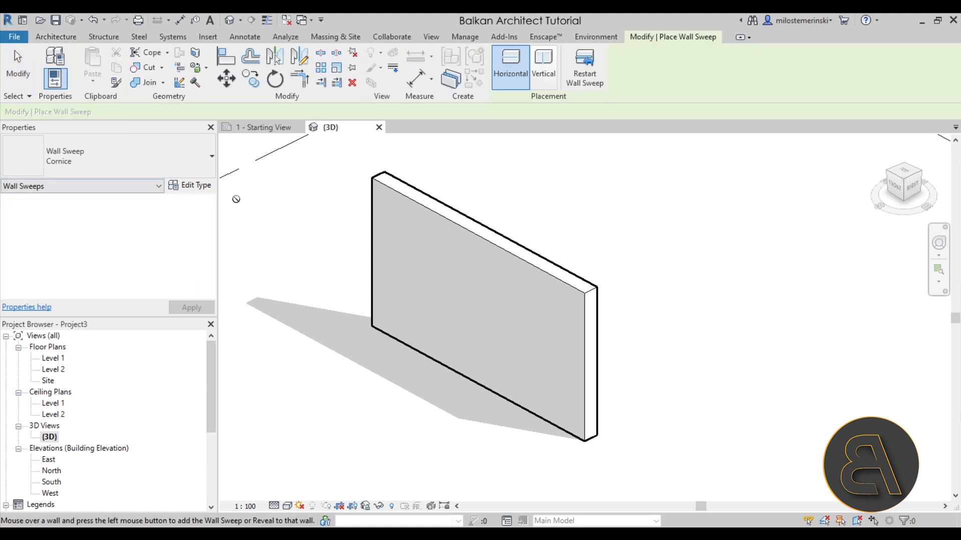
left_click(137, 160)
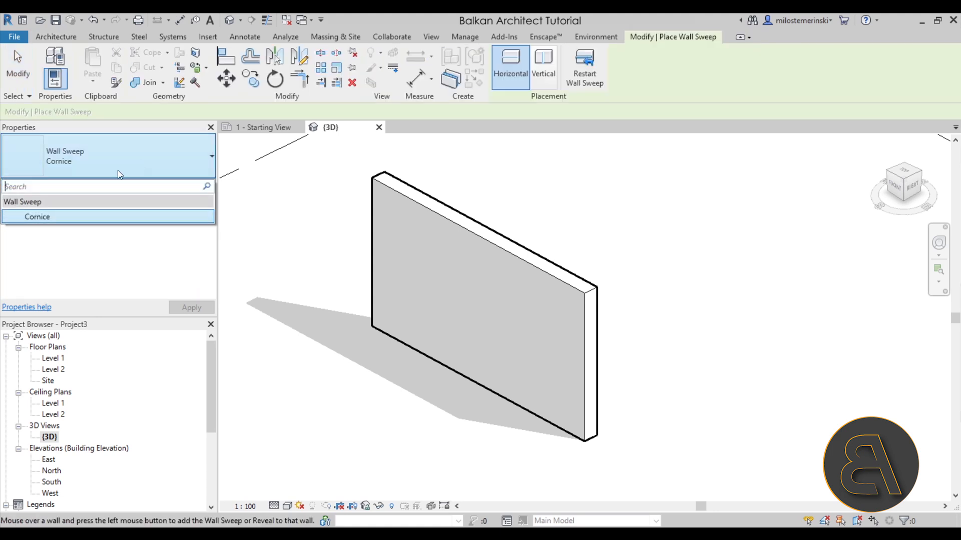
left_click(34, 218)
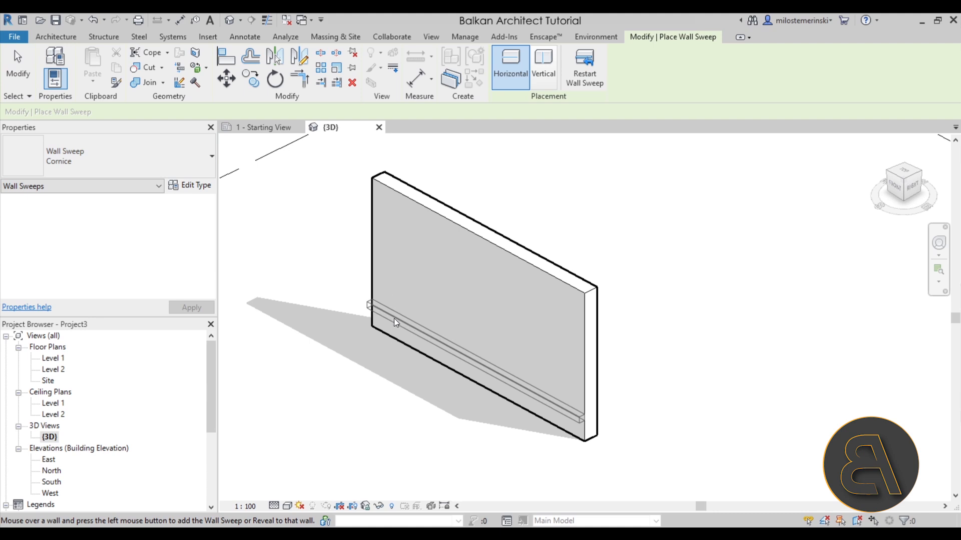
left_click(397, 337)
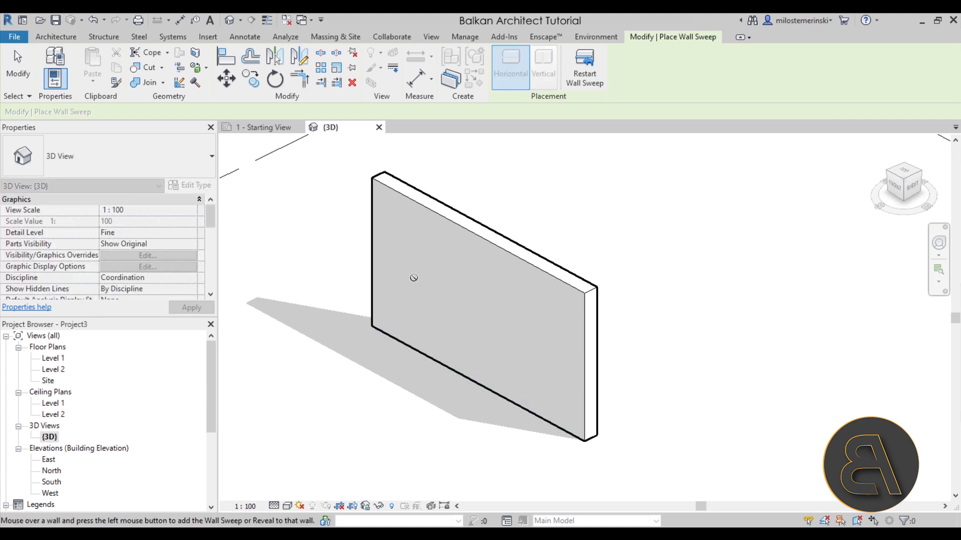
key("Escape")
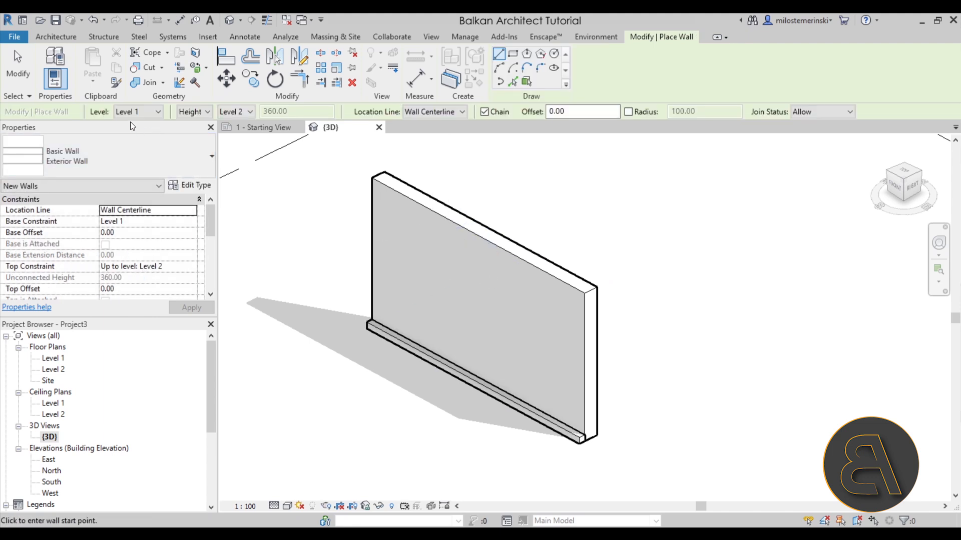
key("Escape")
- Add a second horizontal Cornice wall sweep near the top edge of the wall's front face
left_click(52, 84)
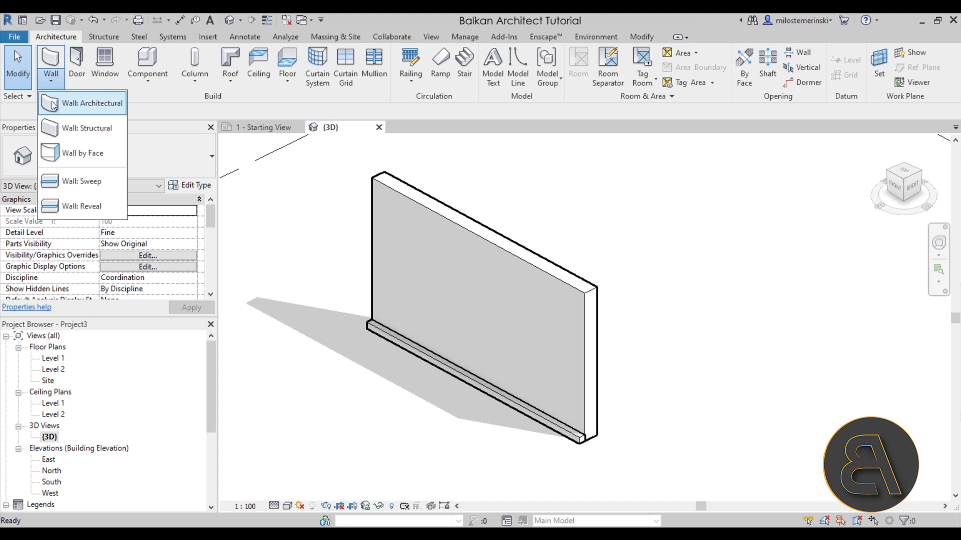
left_click(75, 181)
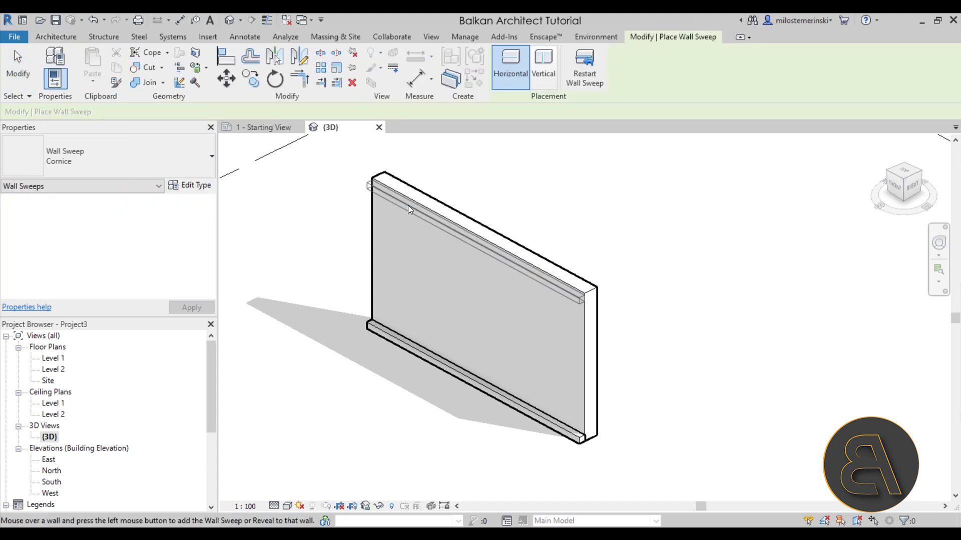
left_click(408, 206)
key("Escape")
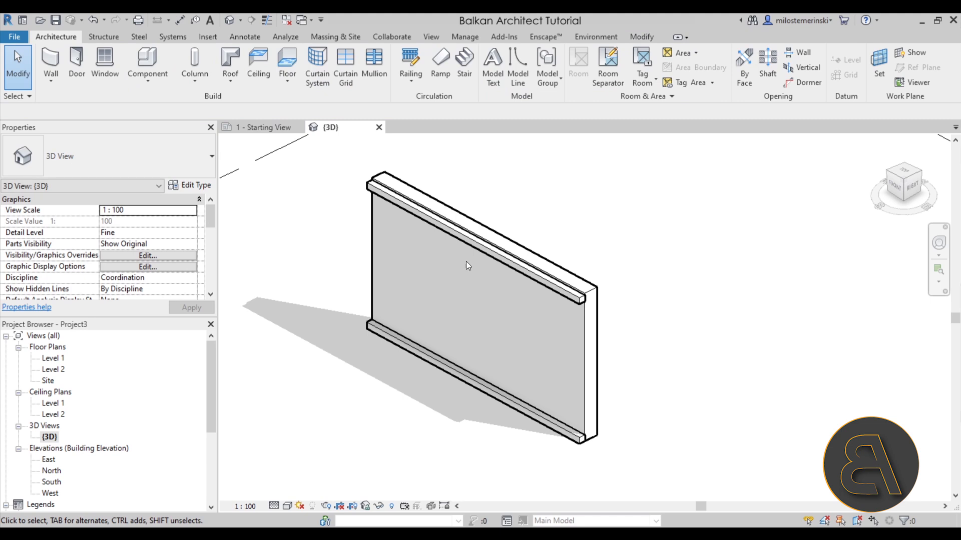
scroll(535, 280, "up", 5)
scroll(630, 251, "down", 5)
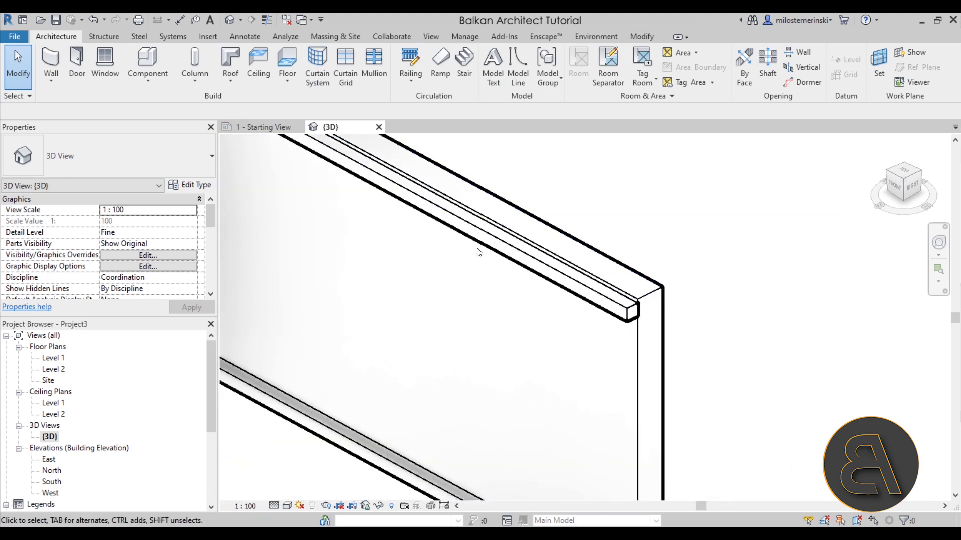
mouse_move(501, 225)
middle_mouse_down("shift")
mouse_move(404, 196)
mouse_move(442, 239)
mouse_move(452, 268)
middle_mouse_up("shift")
- Delete both the upper and lower Cornice sweeps from the wall
left_click(374, 354)
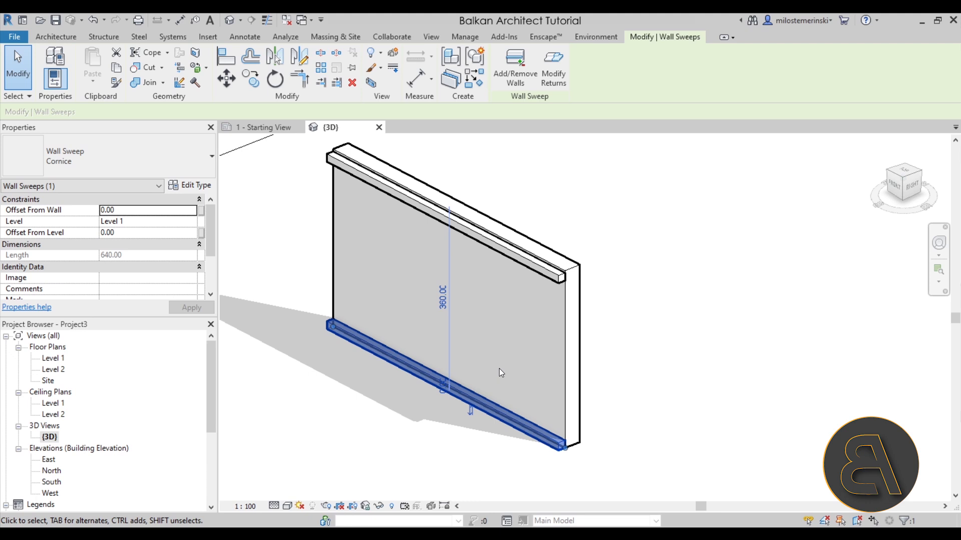
left_click(512, 261)
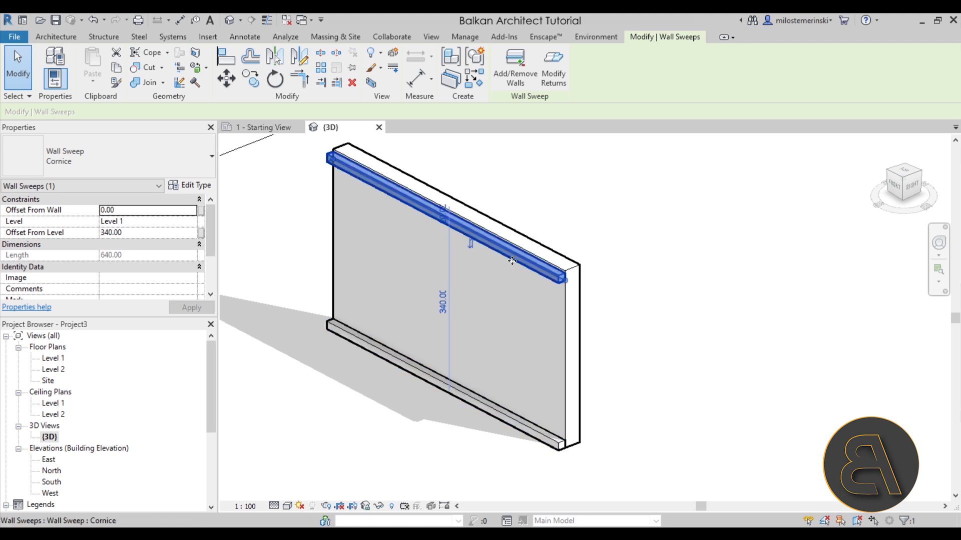
left_click(468, 397, "ctrl")
left_click(446, 445)
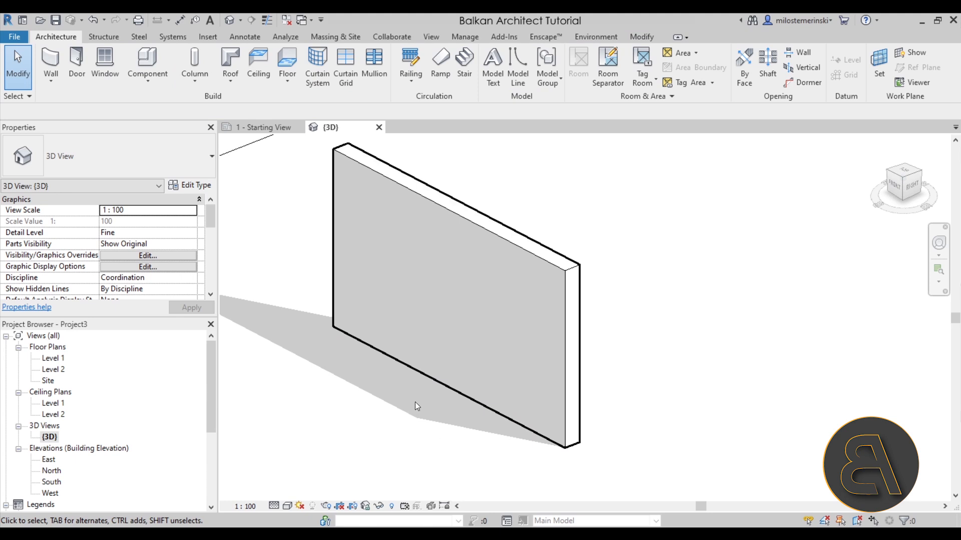
middle_click_drag(386, 376, 386, 392)
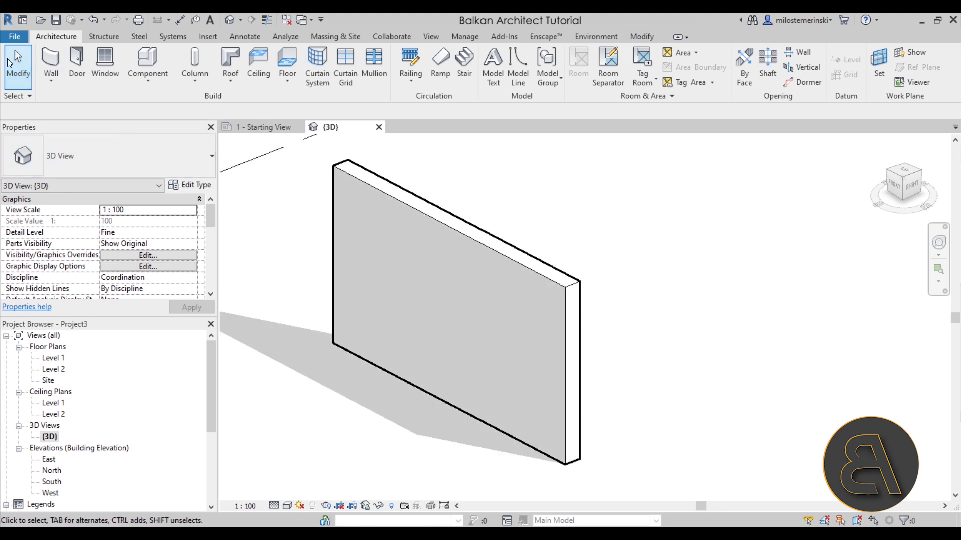
- Create a new family from the Metric Profile template in the English family templates folder
left_click(14, 37)
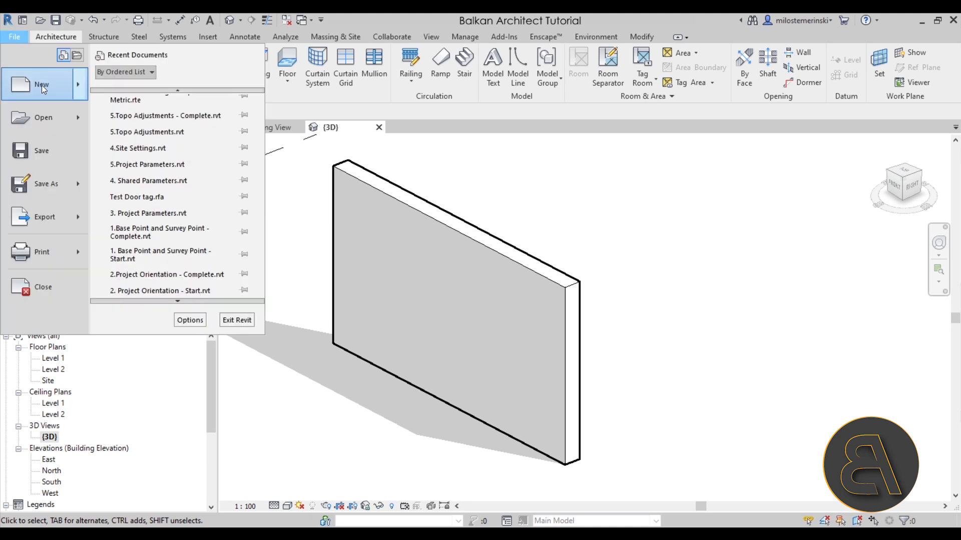
mouse_move(42, 86)
left_click(158, 116)
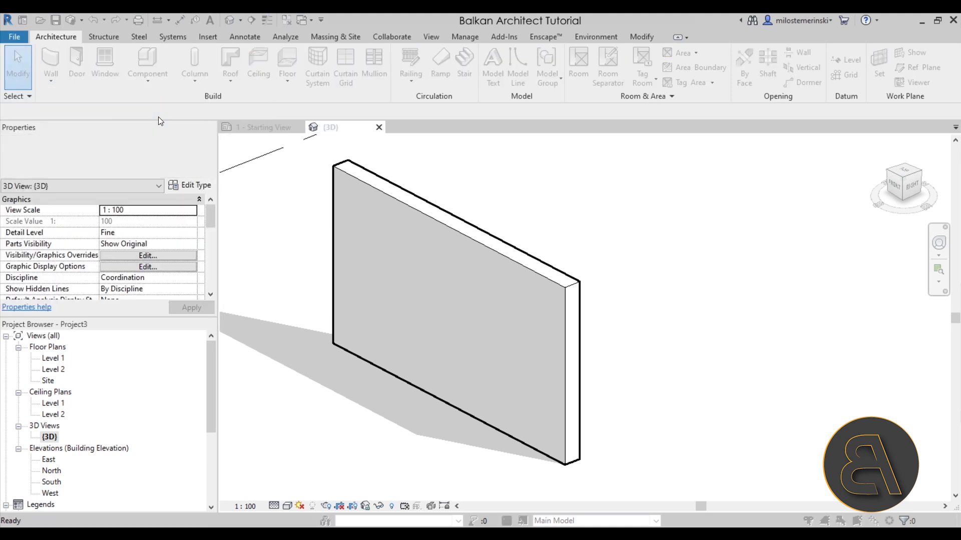
left_click(640, 155)
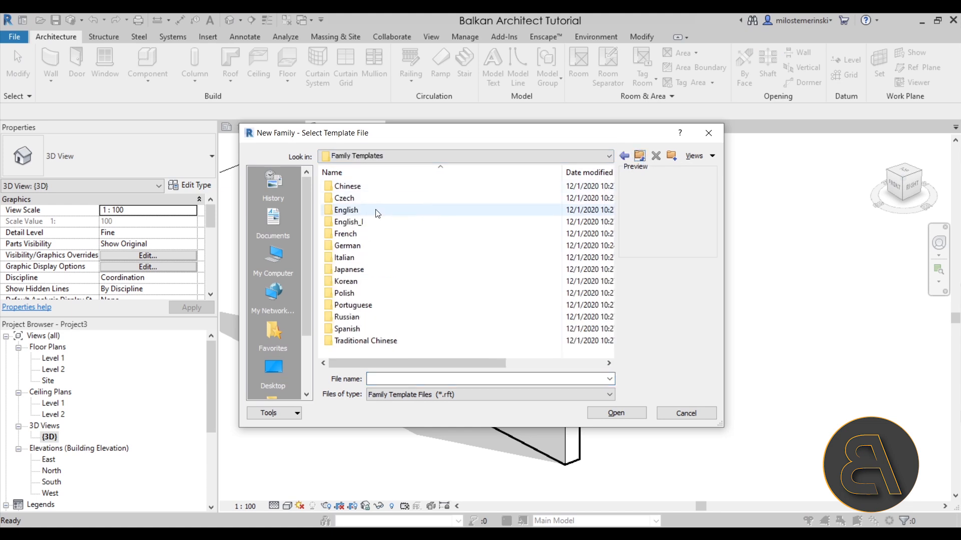
double_click(378, 212)
scroll(424, 228, "down", 2)
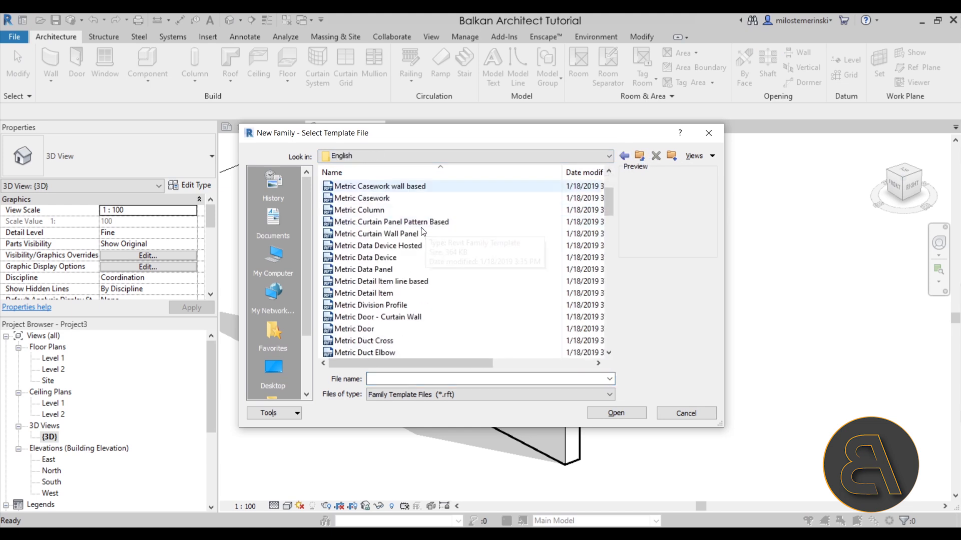
scroll(422, 231, "down", 11)
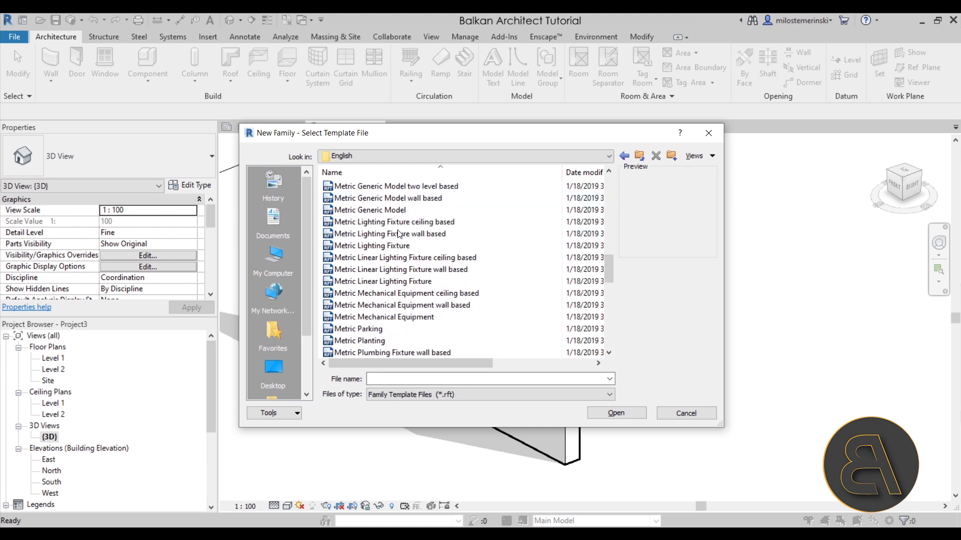
scroll(399, 233, "down", 4)
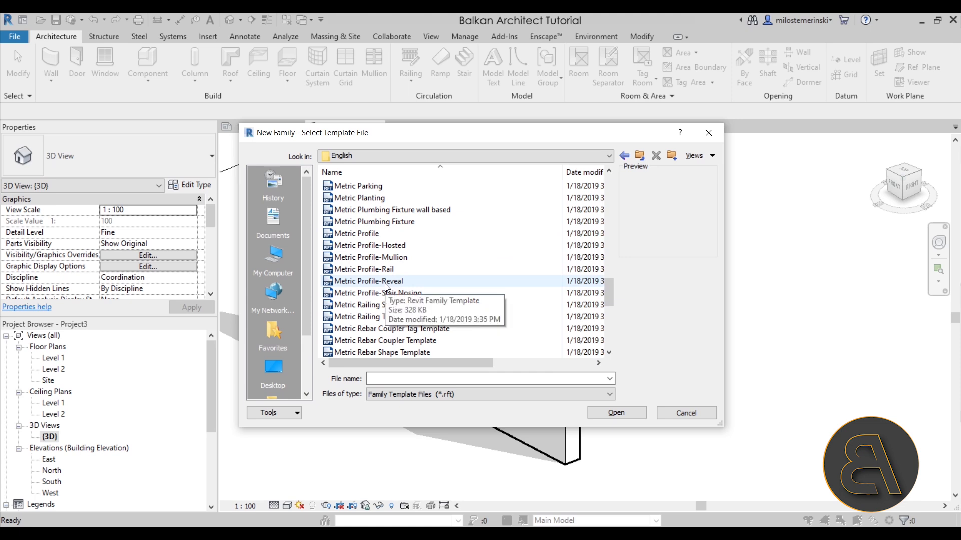
double_click(360, 233)
- Draw a 10 mm line leftward along the horizontal reference plane from the planes' intersection, followed by a 50 mm vertical line upward
middle_click_drag(527, 294, 431, 274)
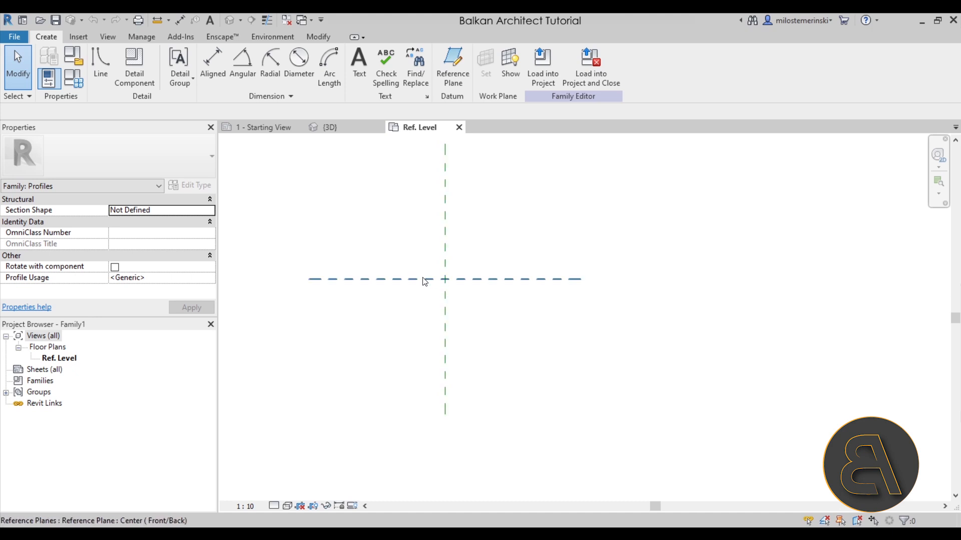
middle_click_drag(444, 279, 455, 332)
scroll(420, 298, "up", 2)
middle_click_drag(426, 279, 429, 300)
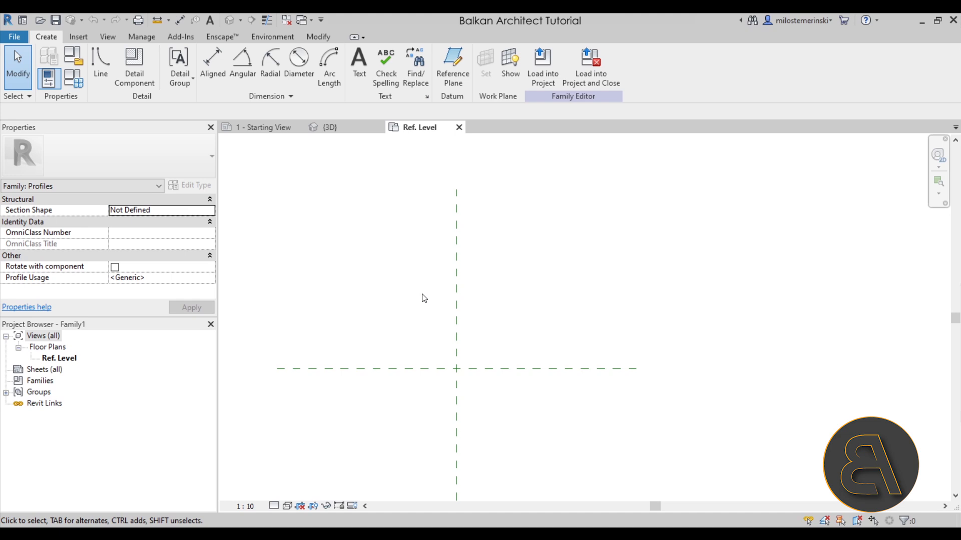
left_click(110, 81)
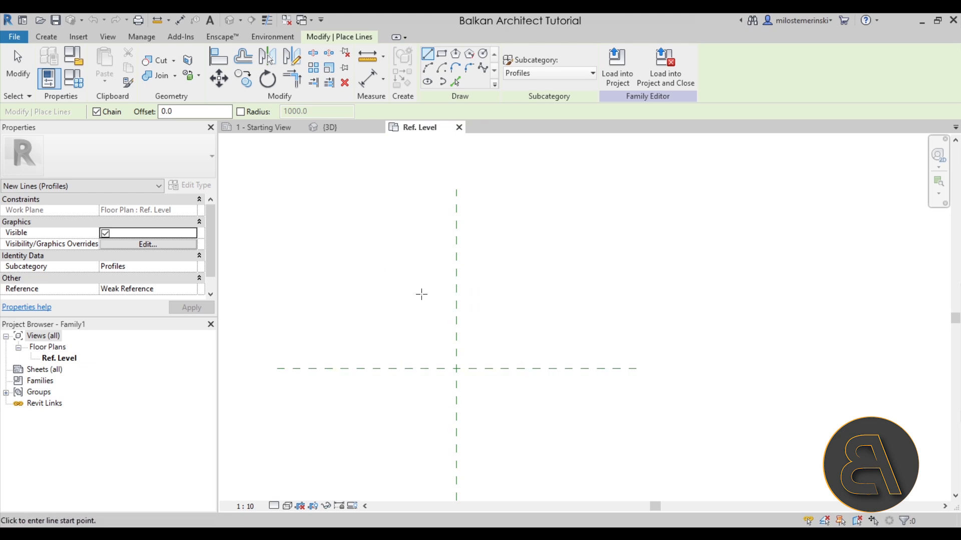
left_click(456, 369)
scroll(447, 369, "up", 3)
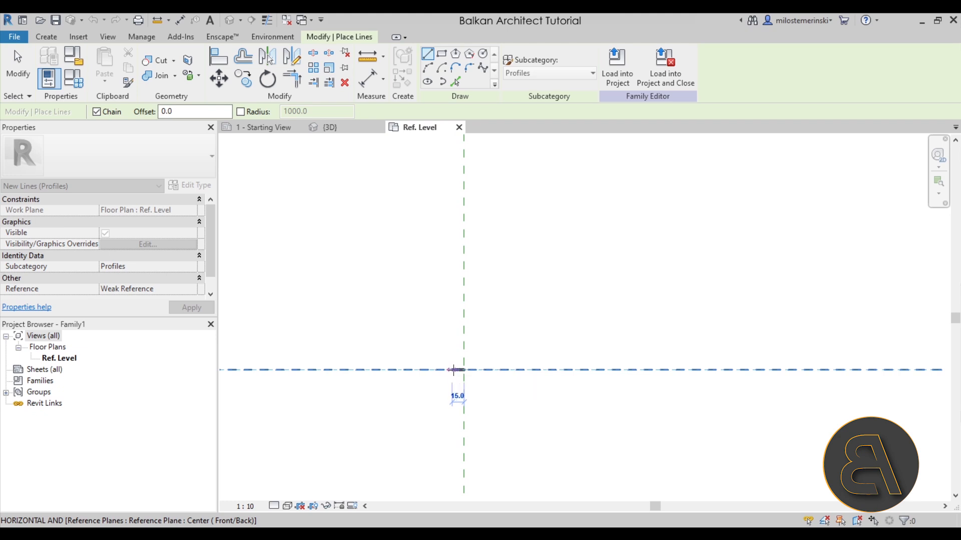
left_click(454, 370)
scroll(453, 335, "down", 2)
scroll(453, 335, "up", 6)
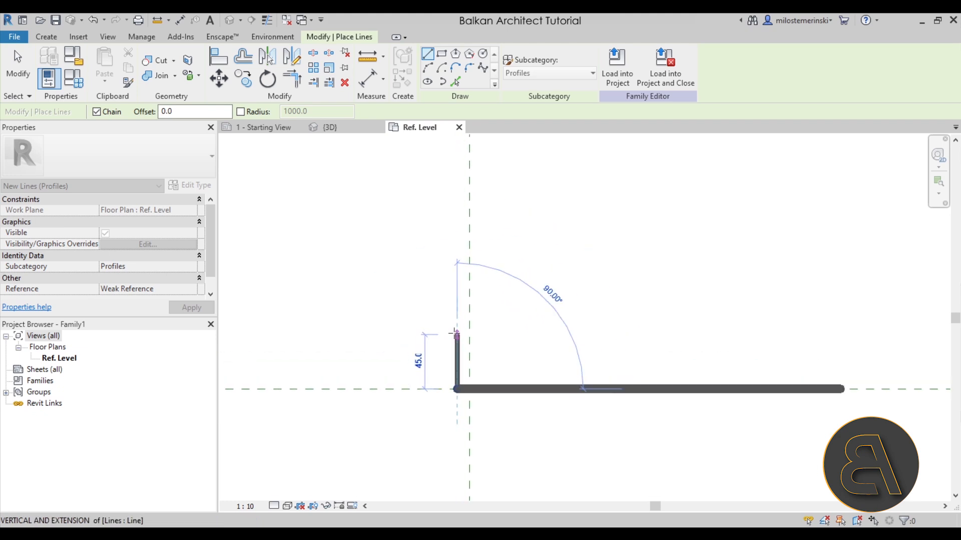
scroll(454, 334, "down", 3)
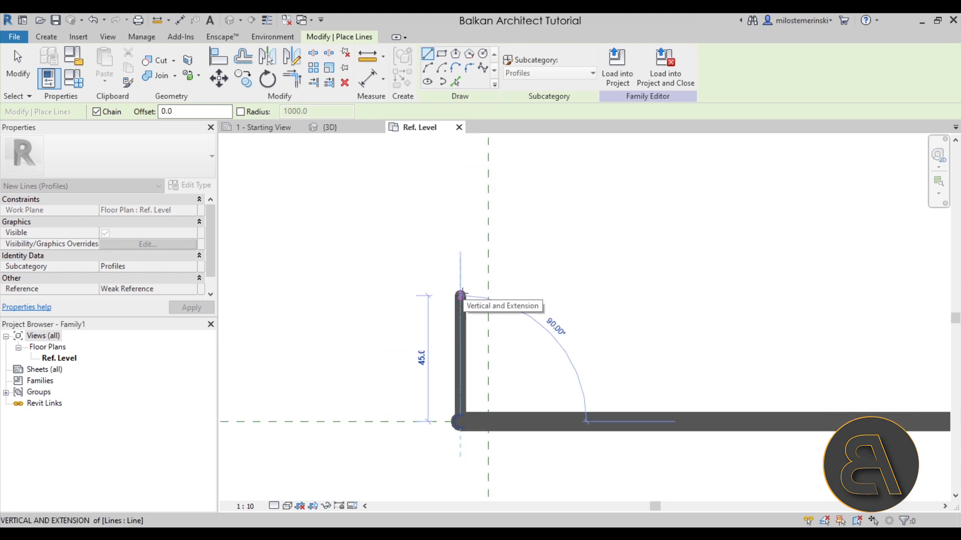
left_click(459, 282)
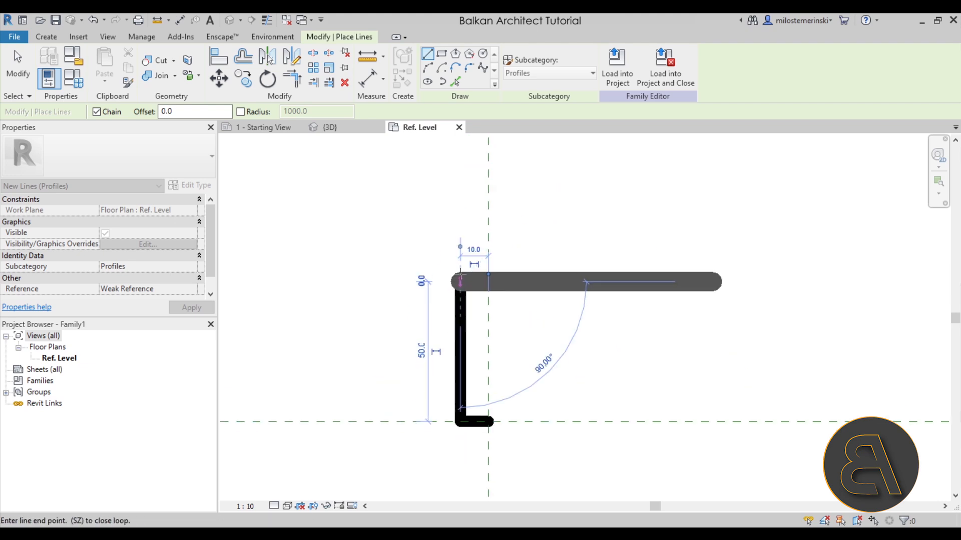
- Turn on thin line display for the profile sketch
scroll(475, 283, "up", 5)
scroll(477, 256, "down", 4)
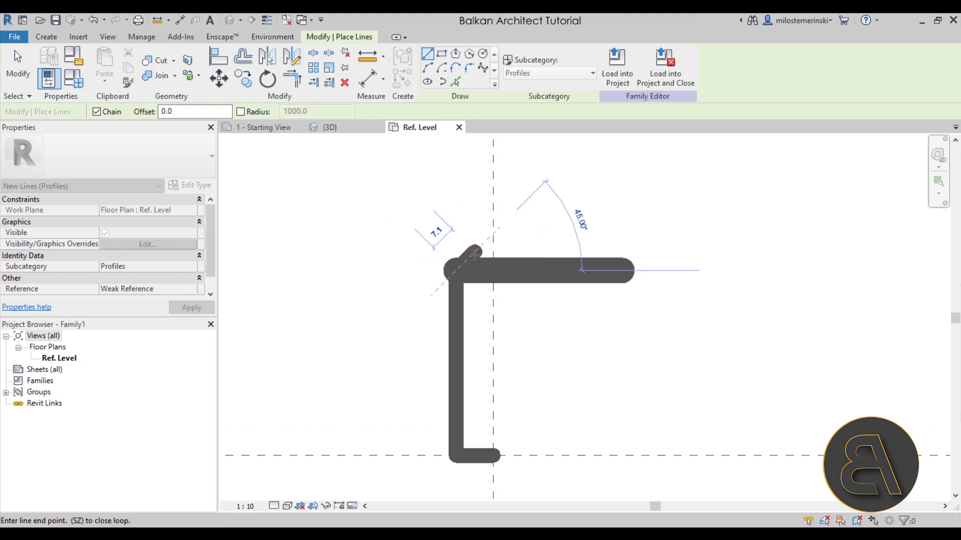
scroll(478, 278, "up", 1)
middle_click_drag(495, 319, 483, 298)
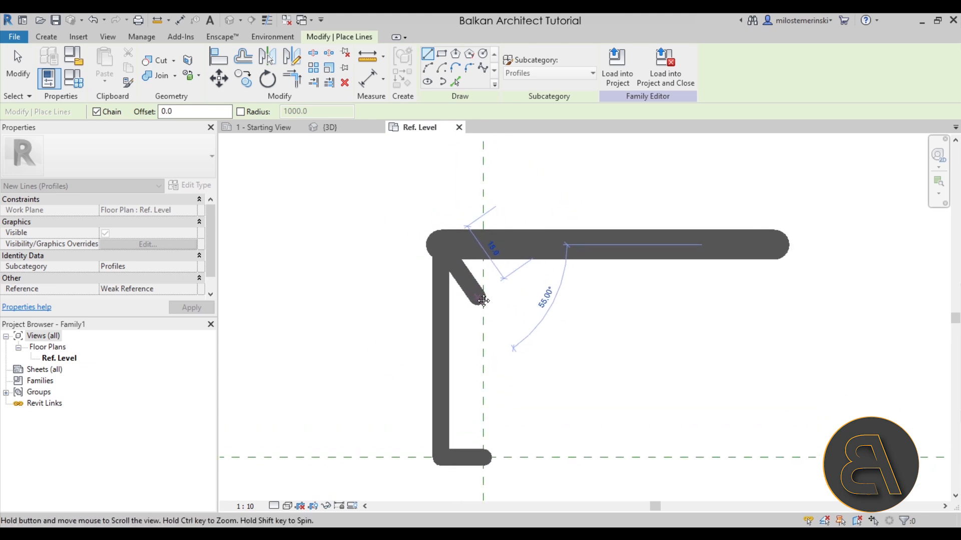
left_click(267, 20)
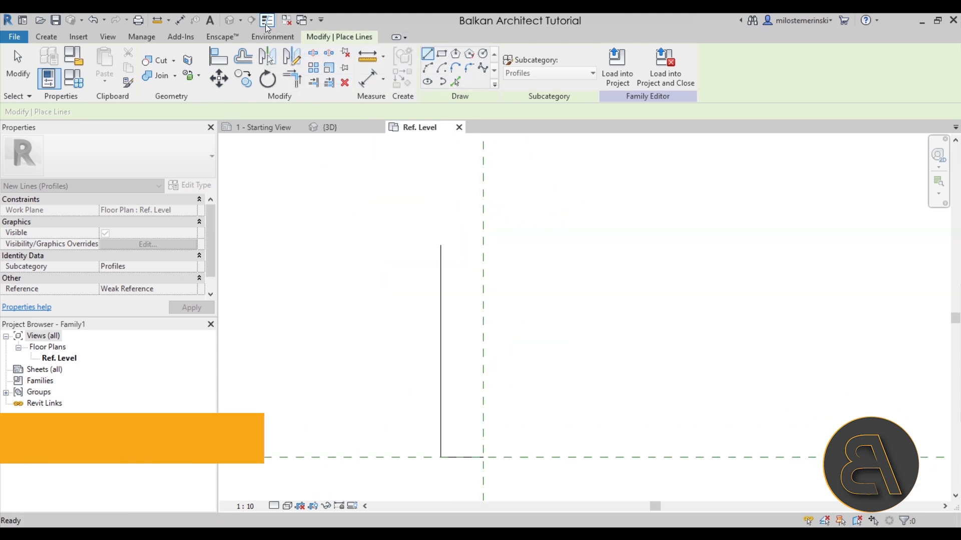
- Draw a short horizontal step inward from the top of the 50 mm line, continued by a vertical line upward
left_click(440, 245)
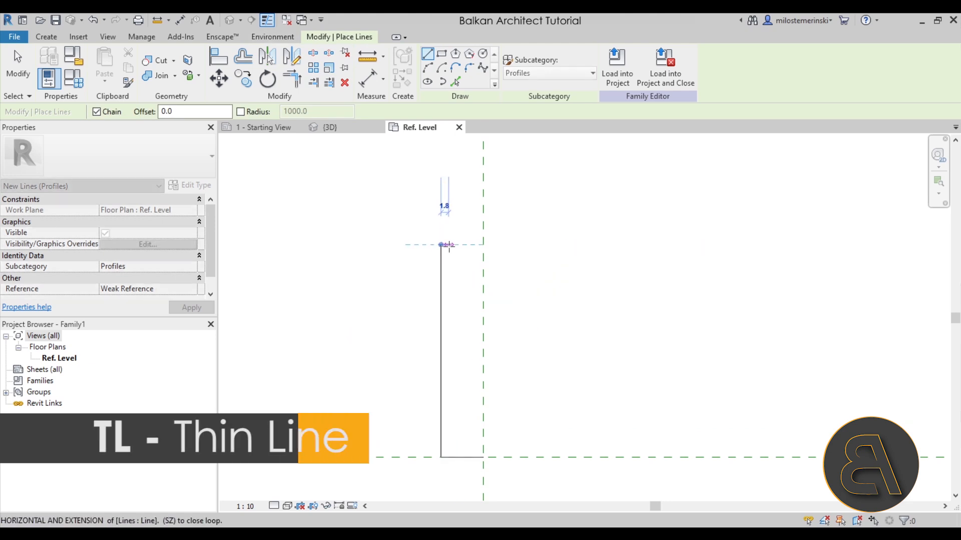
left_click(450, 245)
left_click(450, 203)
middle_click_drag(459, 204, 459, 263)
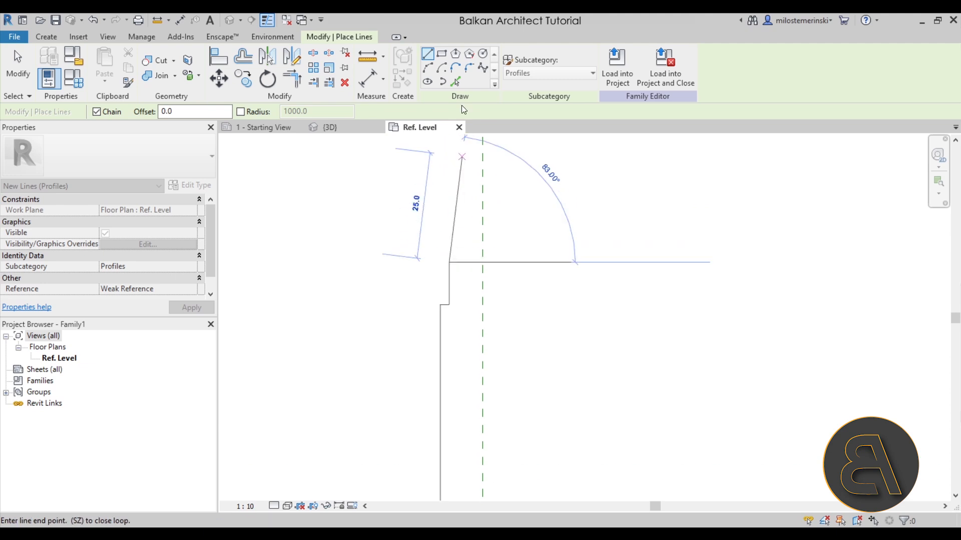
- Add a small quarter-circle arc curving inward and upward from the last endpoint, extended by a short tangent vertical line
left_click(429, 69)
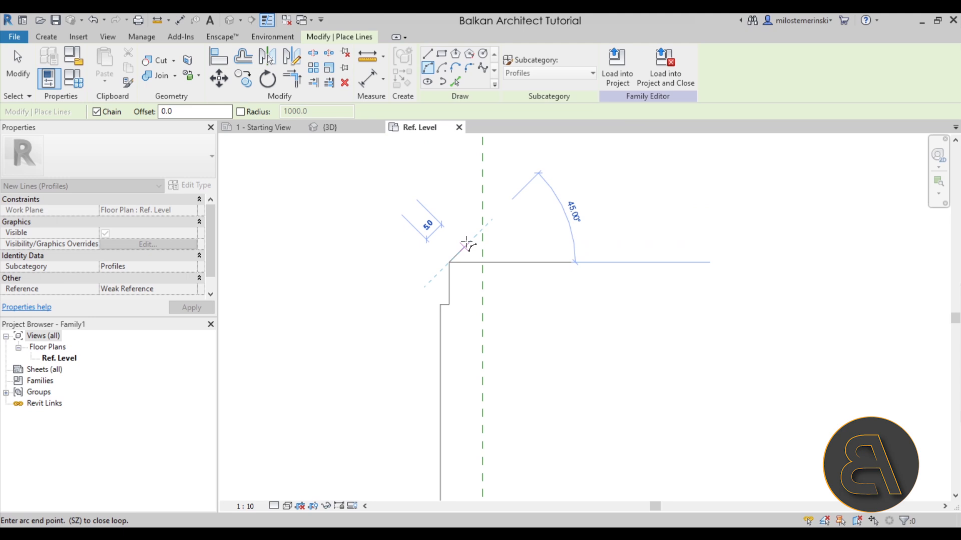
scroll(459, 260, "up", 4)
left_click(471, 228)
left_click(458, 252)
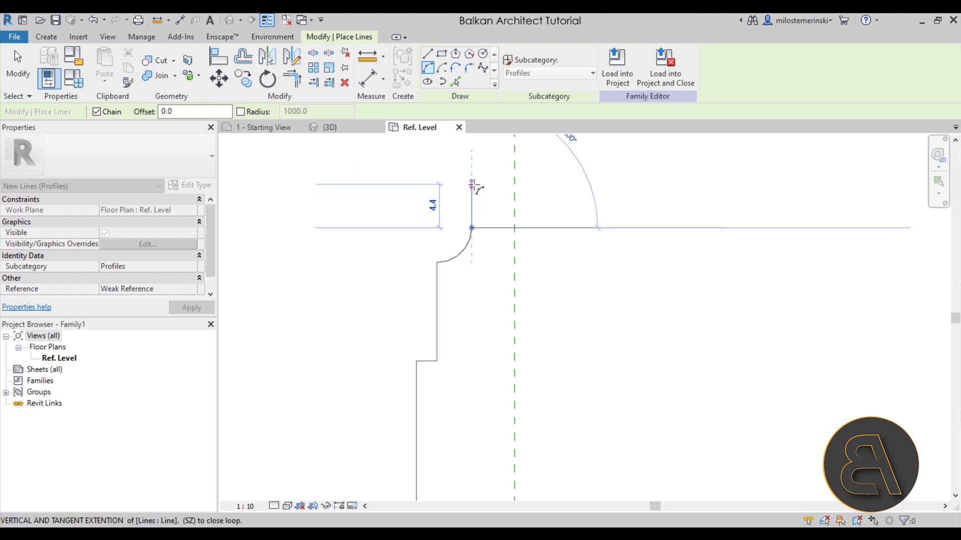
left_click(472, 161)
left_click(428, 53)
left_click(471, 179)
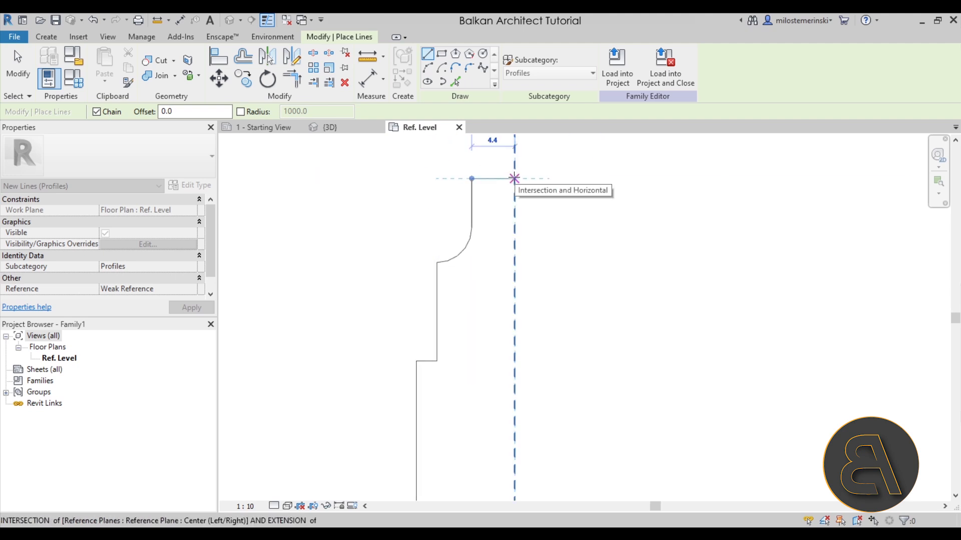
- Draw an outward-bulging arc from the top of the short vertical line to the vertical reference plane
middle_click_drag(514, 178, 508, 230)
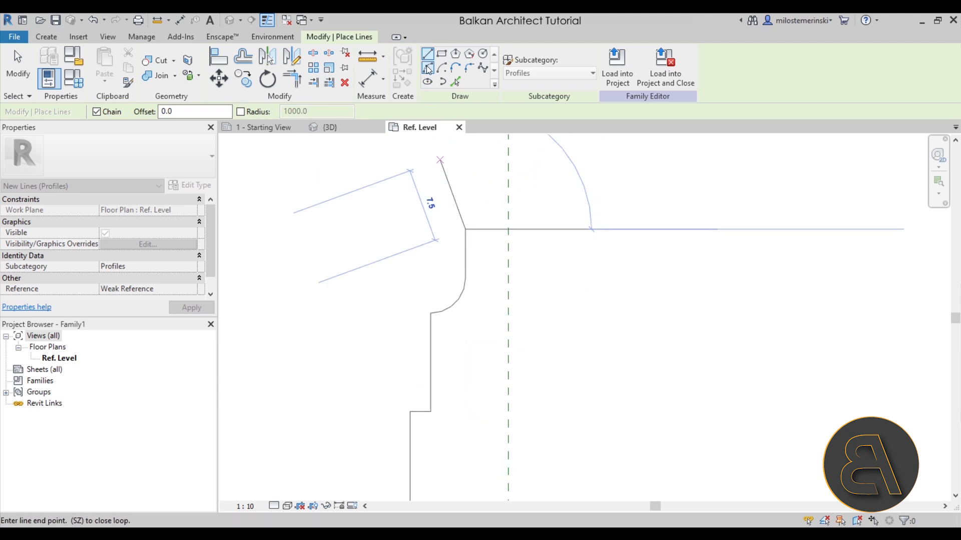
left_click(509, 186)
left_click(495, 189)
- Close the profile with a straight line down the vertical reference plane from the upper arc's end to the base
scroll(561, 278, "down", 3)
scroll(604, 295, "down", 1)
middle_click_drag(604, 295, 535, 226)
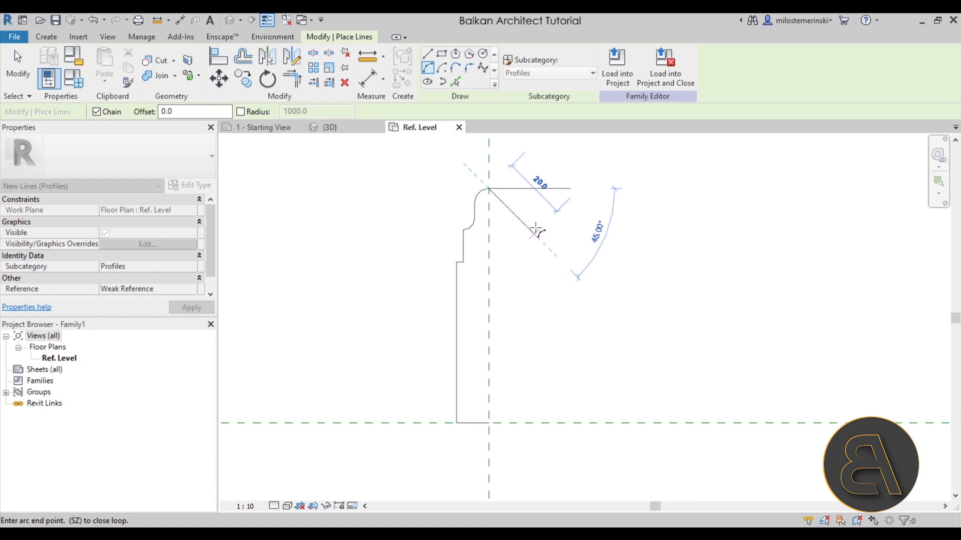
left_click(429, 54)
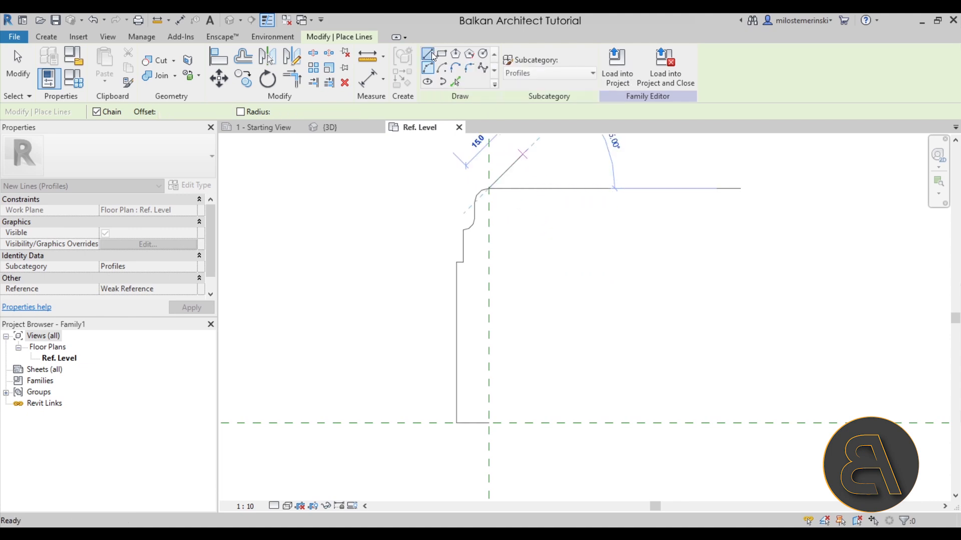
left_click(494, 422)
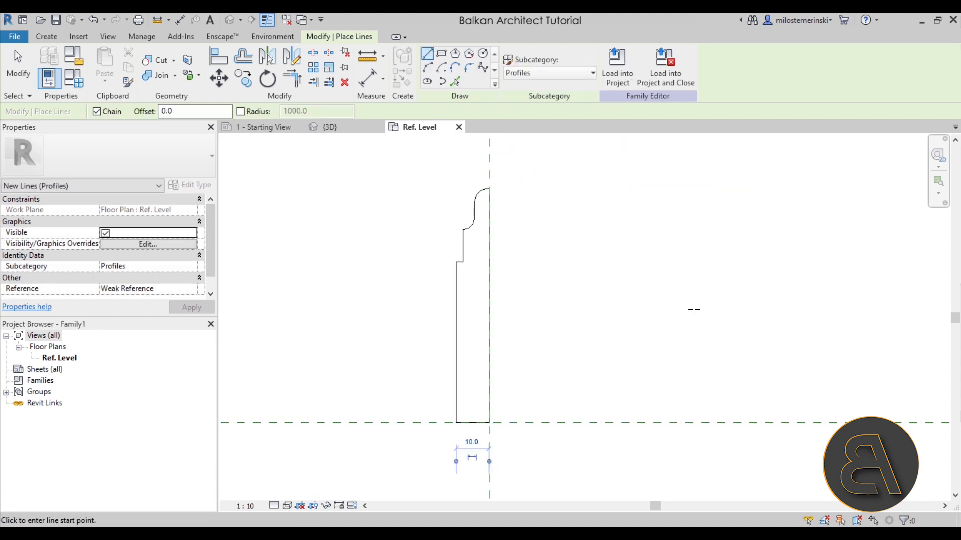
- Draw a 25 mm horizontal helper line rightward from the profile's top endpoint
left_click(489, 189)
left_click(569, 189)
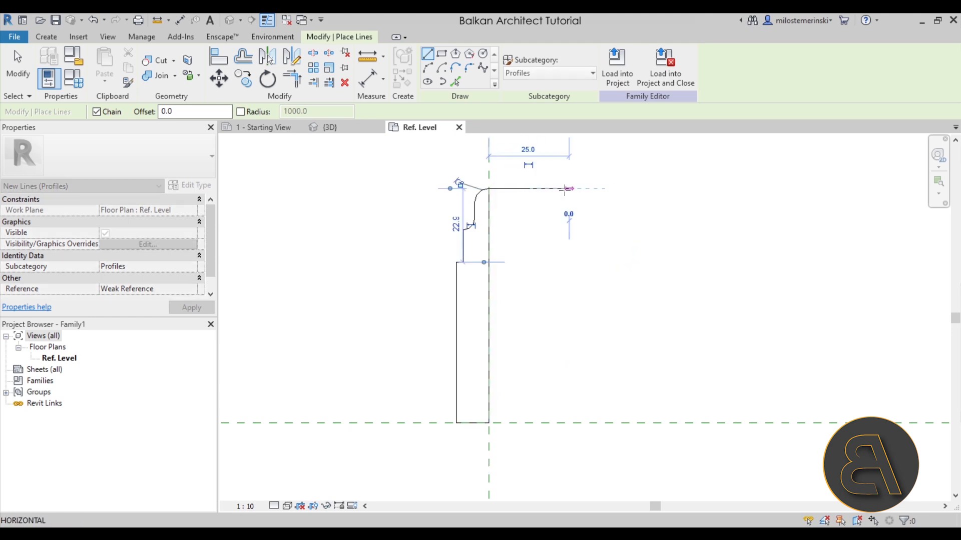
key("Escape")
key("Escape")
- Measure the helper line's height above the base by moving its temporary dimension's witness line to the horizontal reference plane
left_click(540, 189)
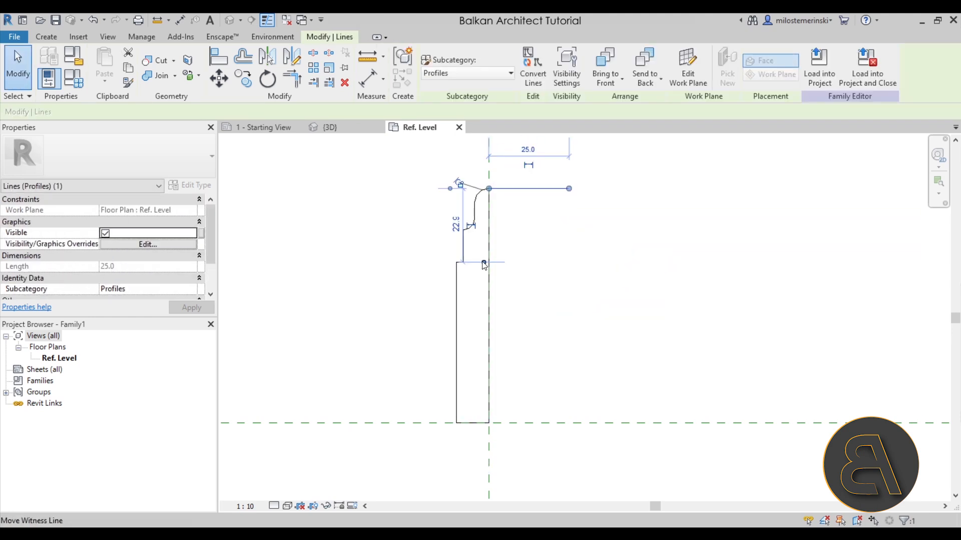
left_click_drag(530, 414, 527, 423)
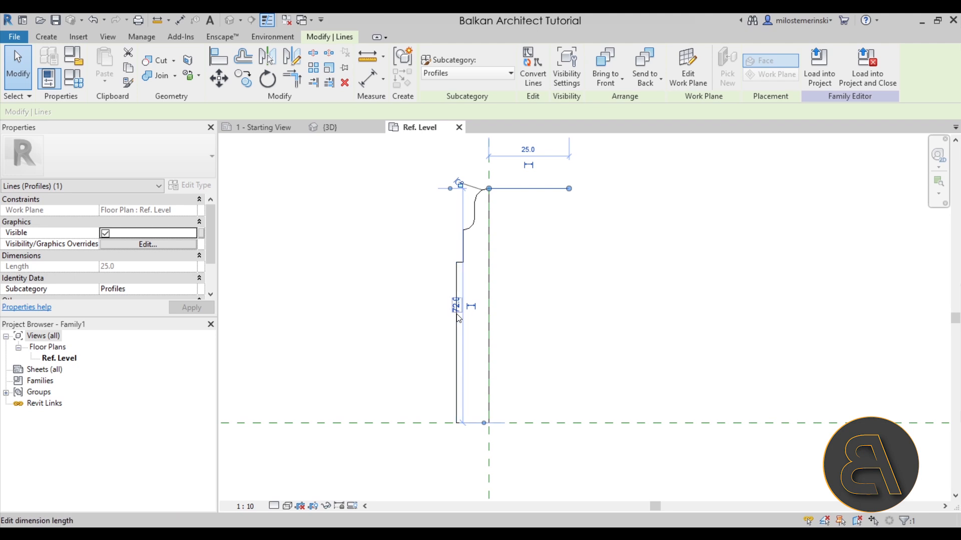
left_click(456, 306)
key("Escape")
key("Escape")
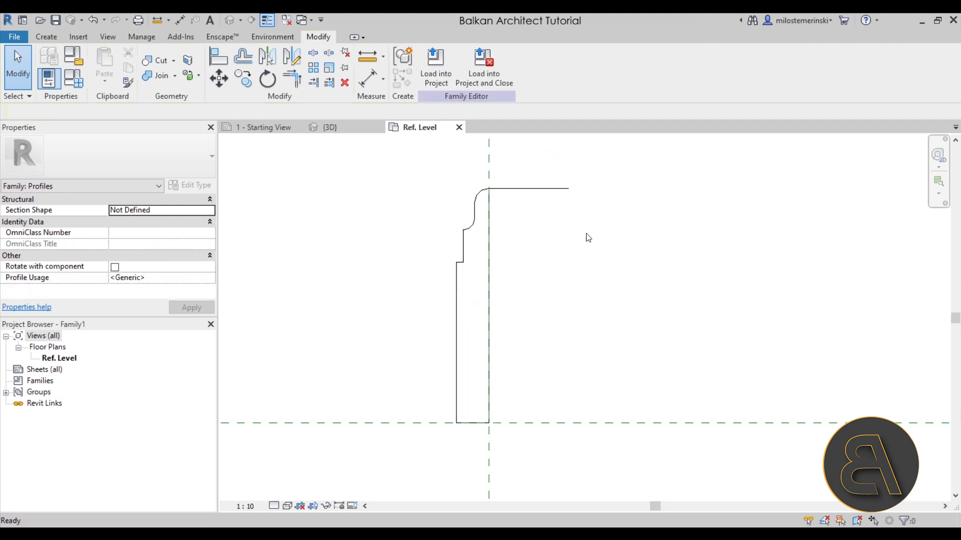
- Delete the horizontal helper line at the top of the profile
left_click(541, 188)
key("Delete")
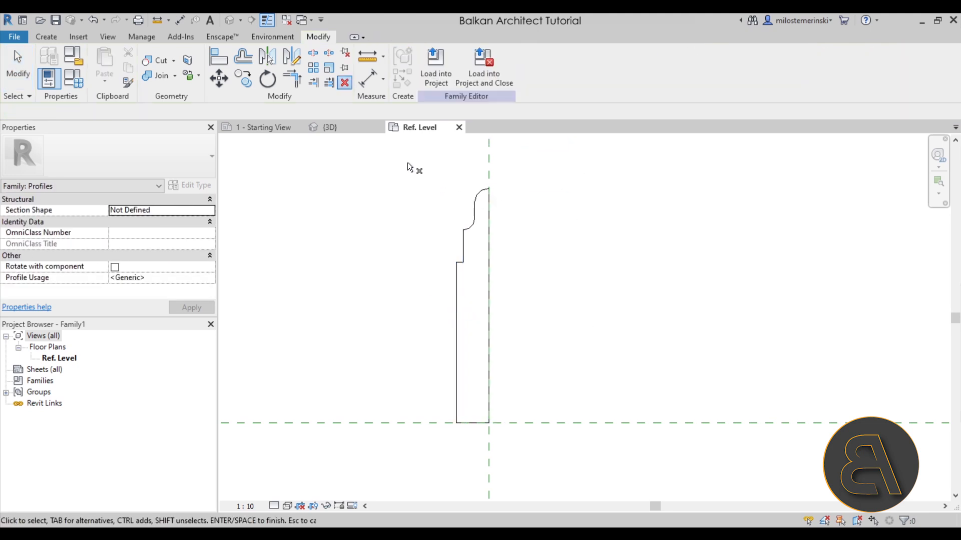
key("Escape")
- Nudge the five upper profile lines and arcs downward together, shortening the profile to about 65 mm
left_click_drag(390, 164, 547, 310)
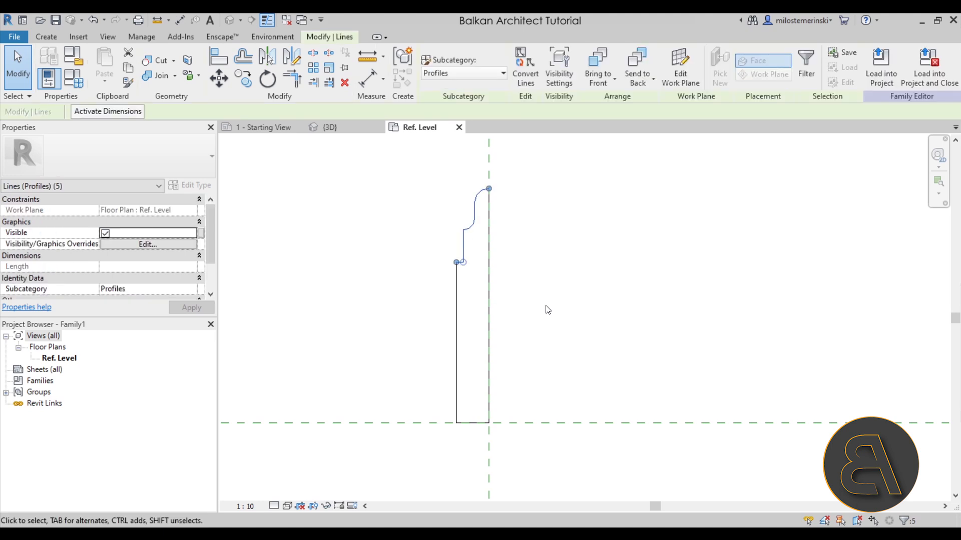
key("Down")
key("Down")
key("Down")
key("Down")
key("Down")
key("Down")
key("Down")
key("Down")
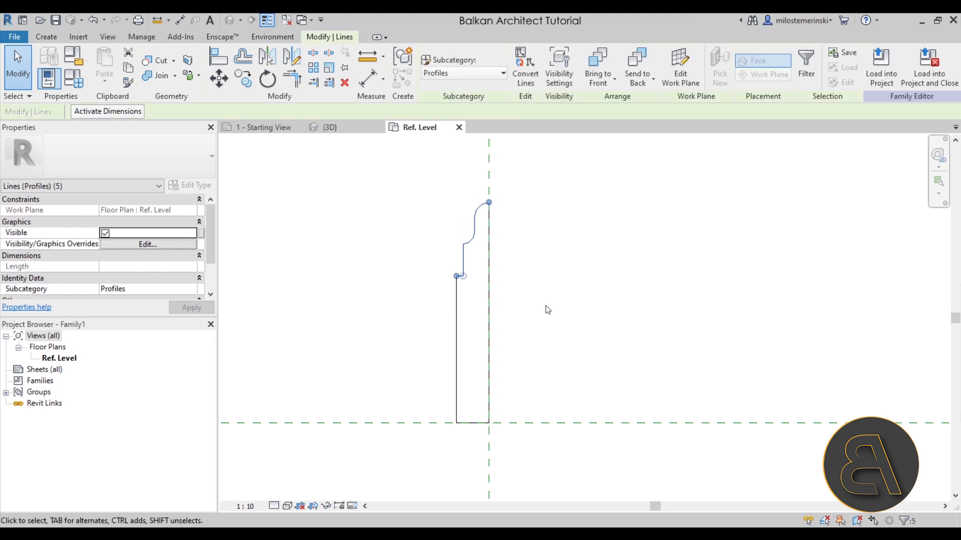
key("Escape")
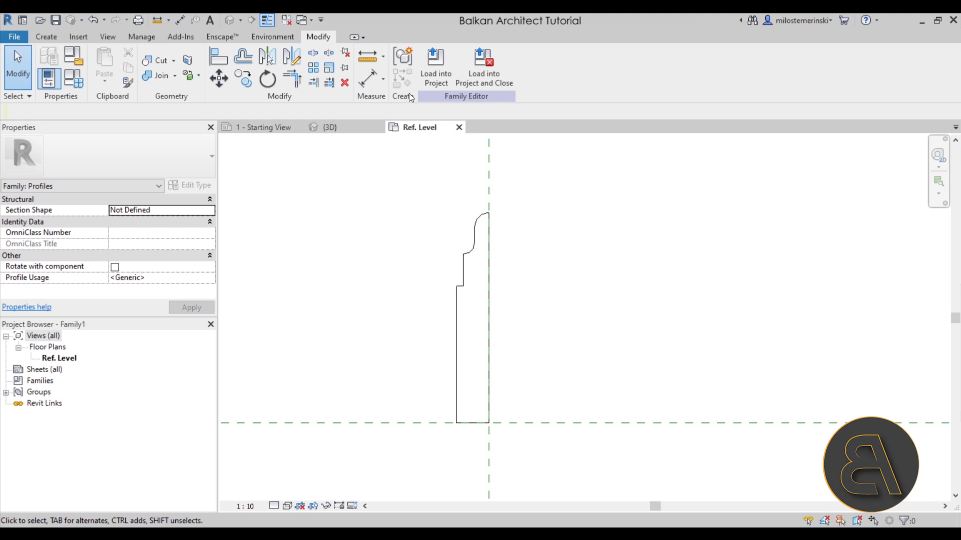
- Measure the profile's overall height along the vertical reference plane
left_click(369, 59)
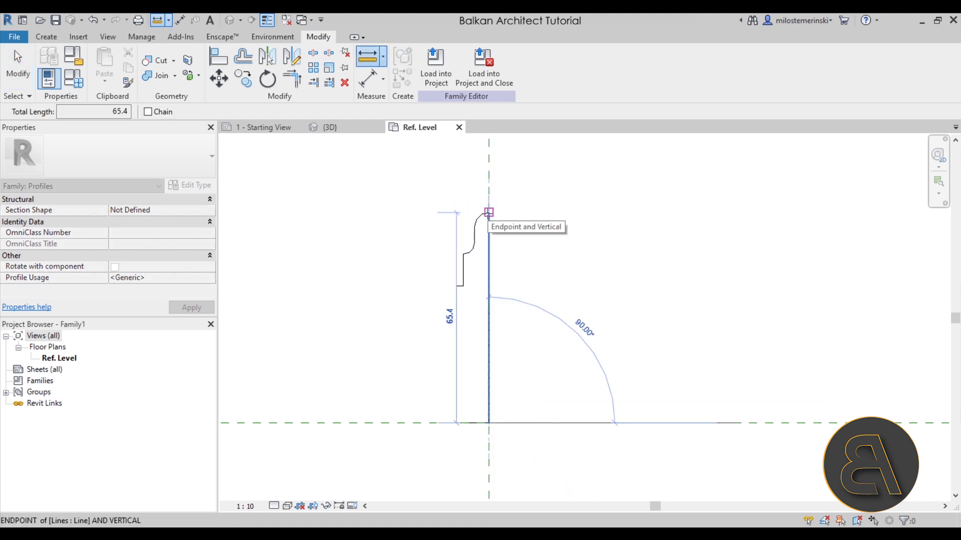
key("Escape")
scroll(518, 225, "down", 3)
middle_click_drag(523, 244, 508, 278)
scroll(509, 317, "up", 4)
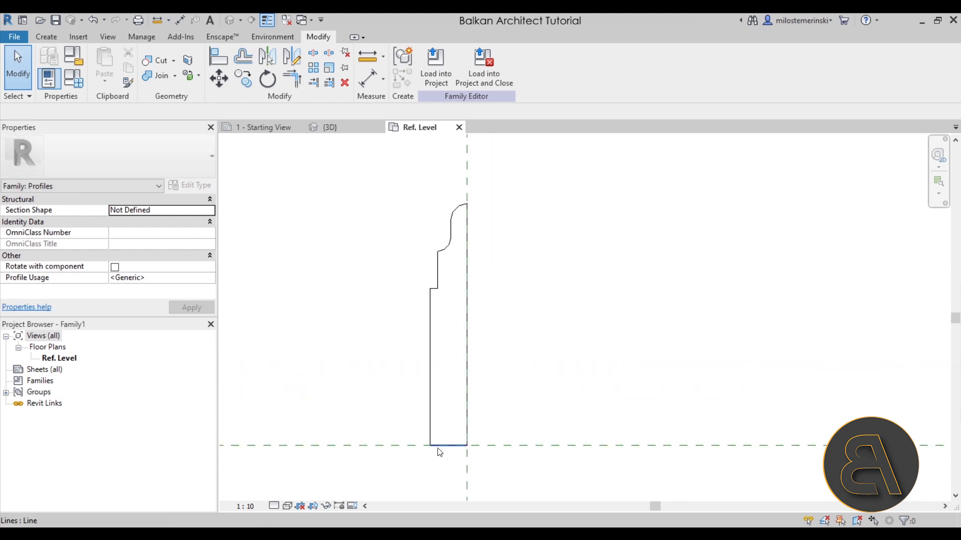
- Draw a 10 mm vertical line up from the base's midpoint and a 45° line from its top to the profile's back edge
left_click(50, 39)
left_click(101, 70)
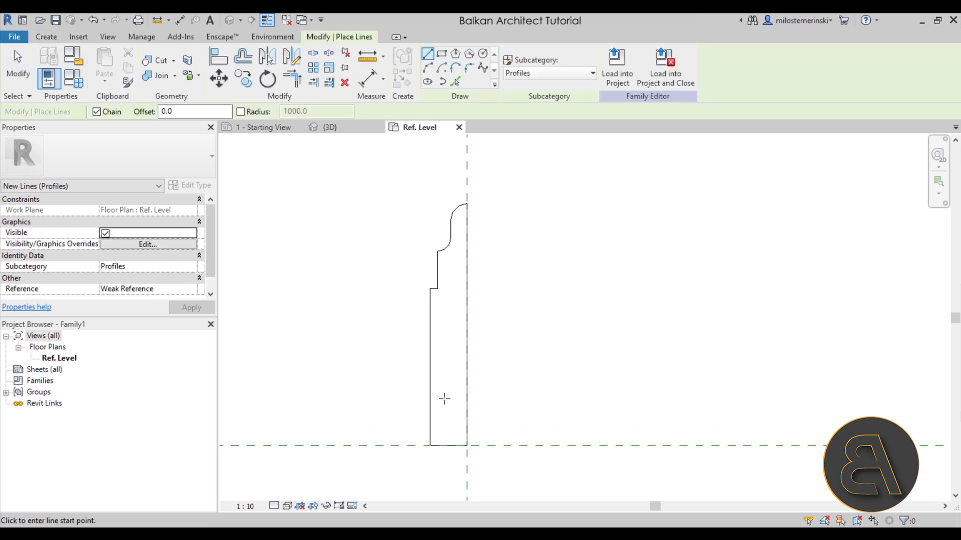
left_click(438, 446)
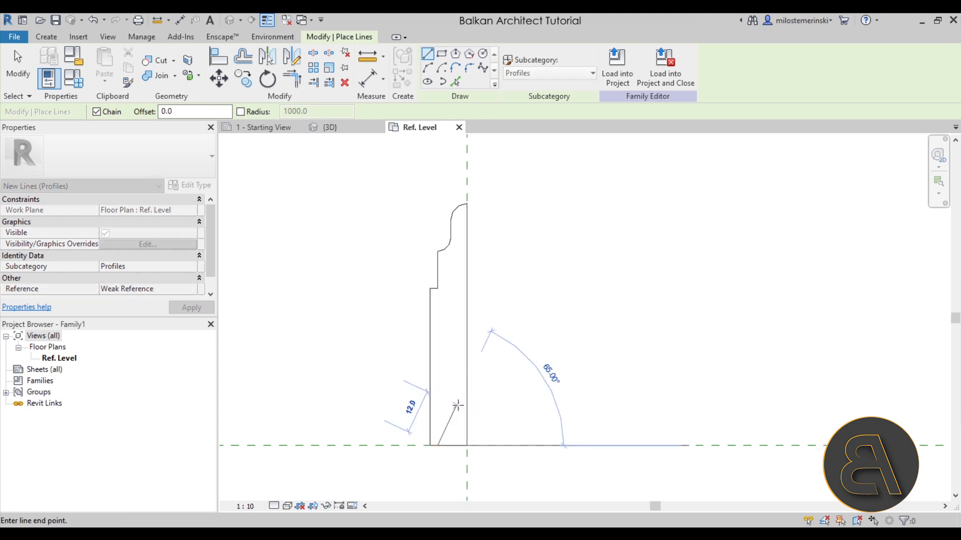
key("Escape")
left_click(448, 446)
left_click(448, 409)
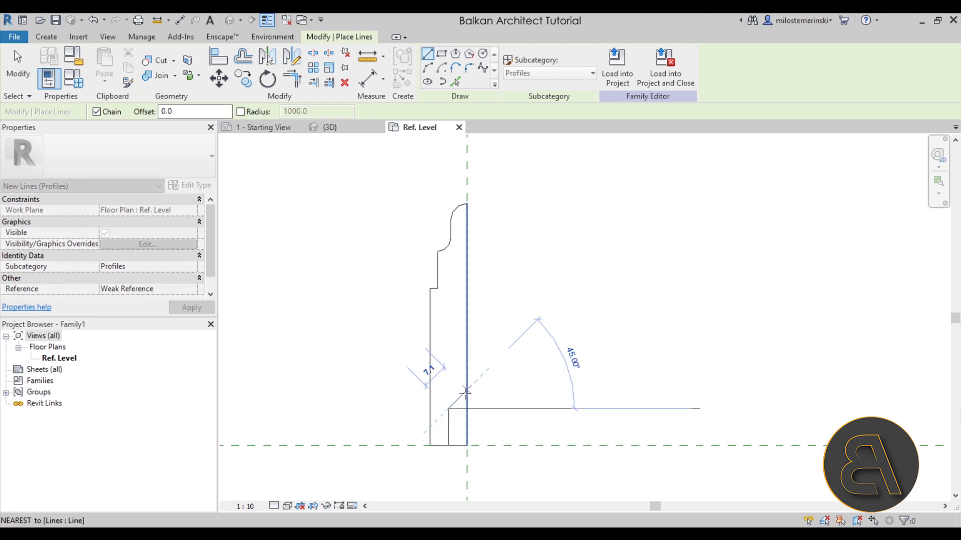
left_click(466, 390)
key("Escape")
key("Escape")
- Move the short inner vertical line outward to about 6 mm from the vertical reference plane, keeping it joined to the diagonal
scroll(453, 442, "up", 2)
middle_click_drag(468, 429, 487, 428)
scroll(461, 443, "down", 1)
scroll(468, 377, "down", 1)
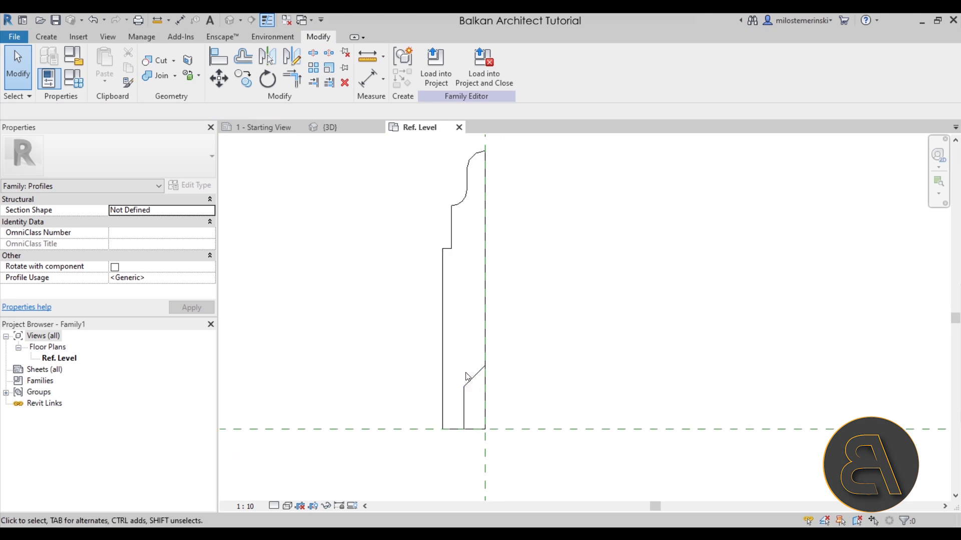
left_click(464, 420)
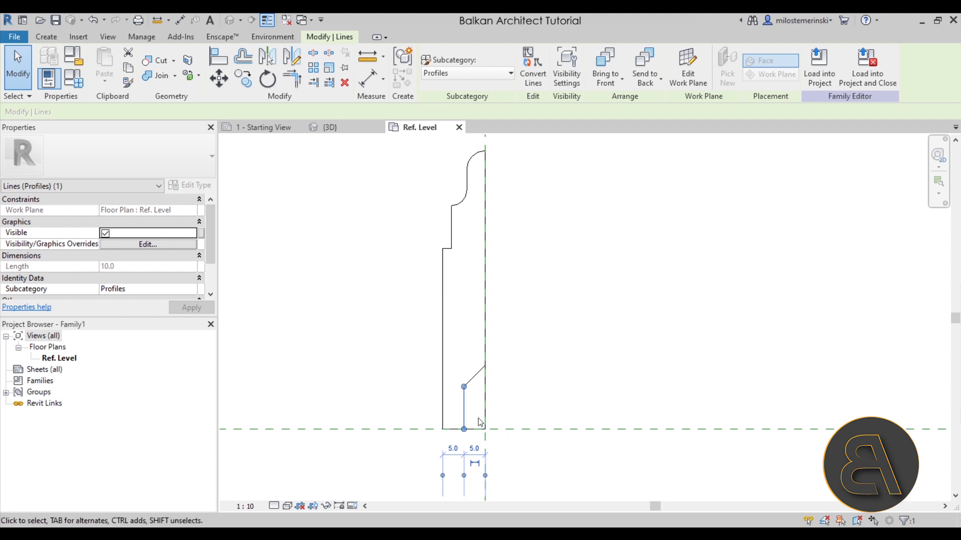
scroll(464, 417, "up", 2)
left_click_drag(463, 417, 456, 420)
scroll(457, 400, "down", 3)
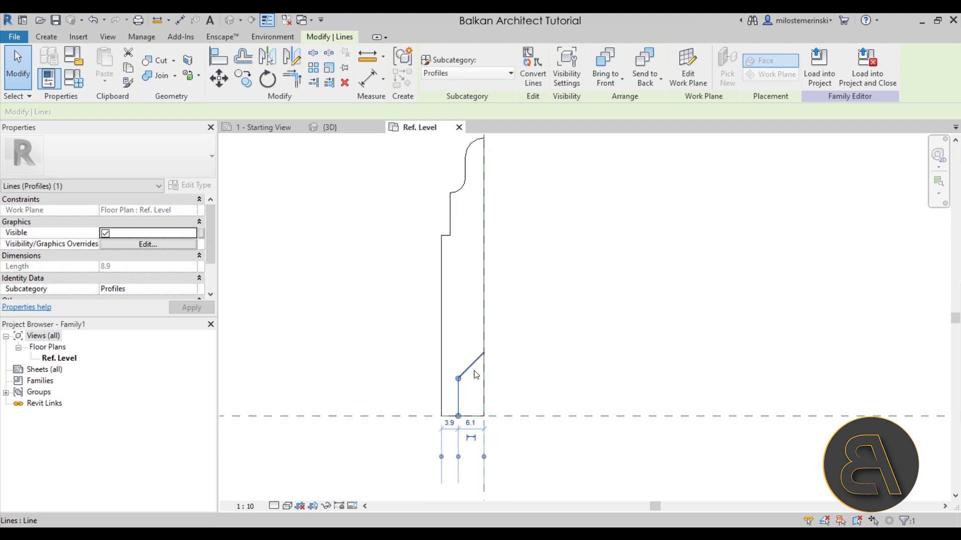
- Trim the base line and the back edge to the notch's vertical and diagonal lines, leaving one closed profile
left_click(519, 394)
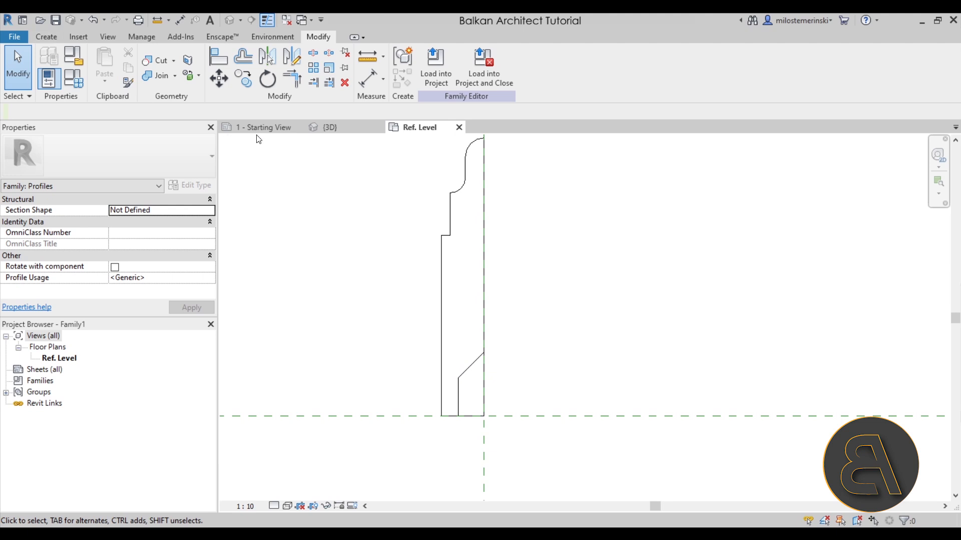
left_click(287, 82)
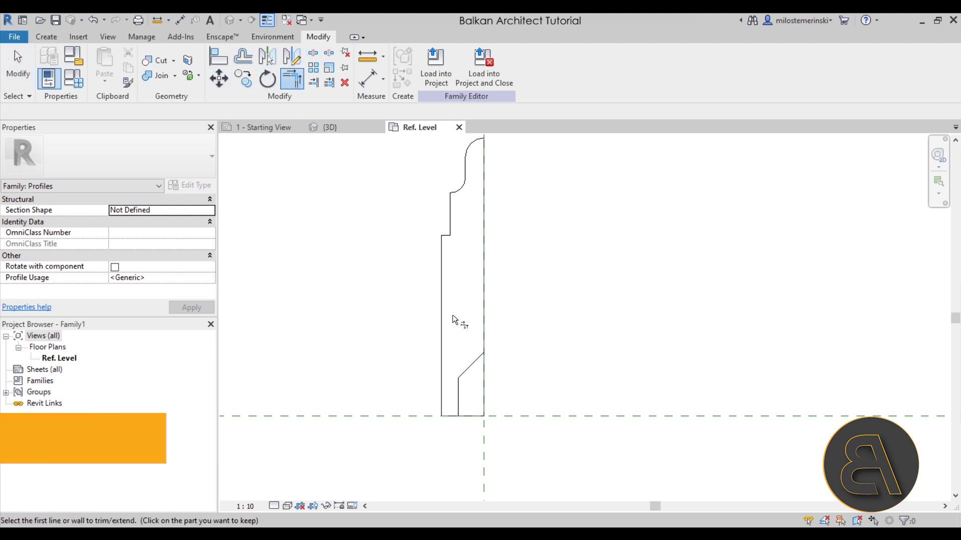
left_click(479, 365)
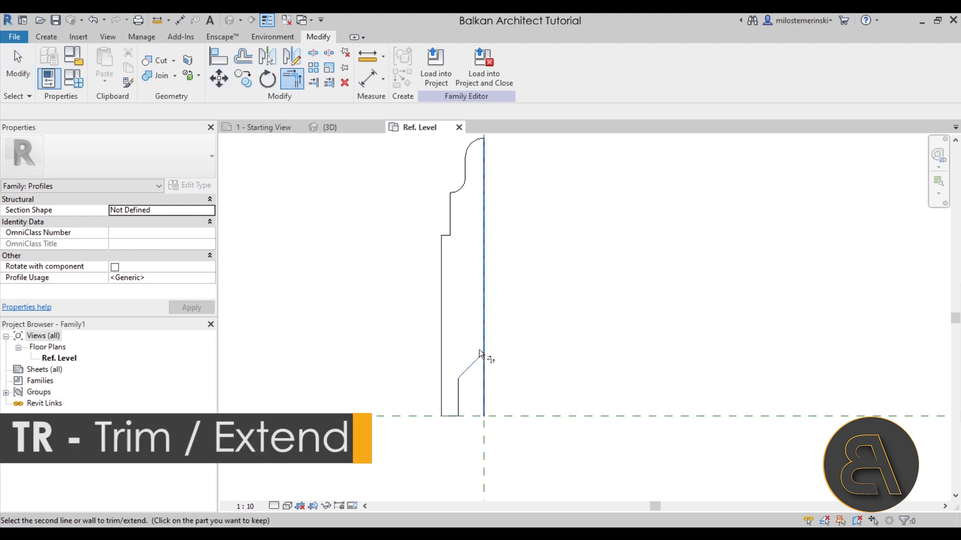
left_click(482, 346)
scroll(520, 325, "down", 3)
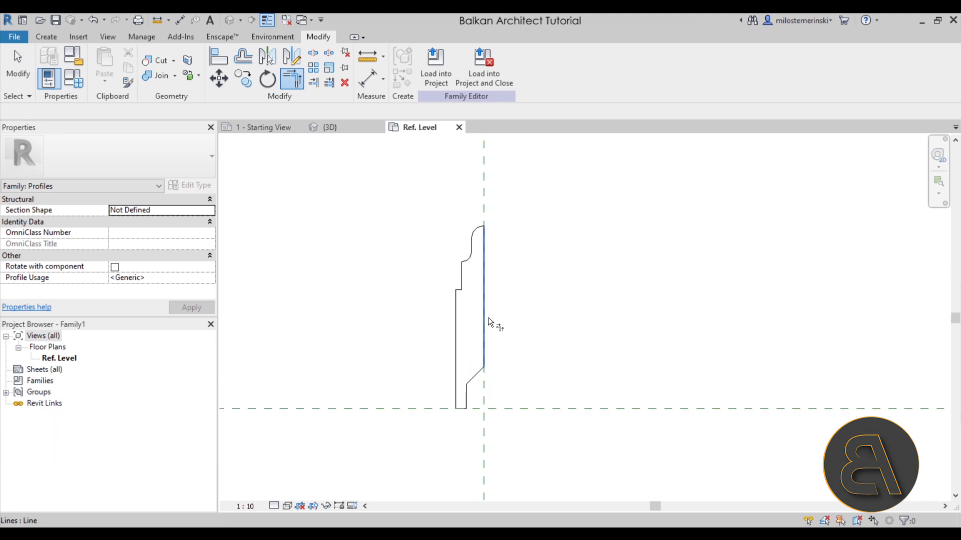
key("Escape")
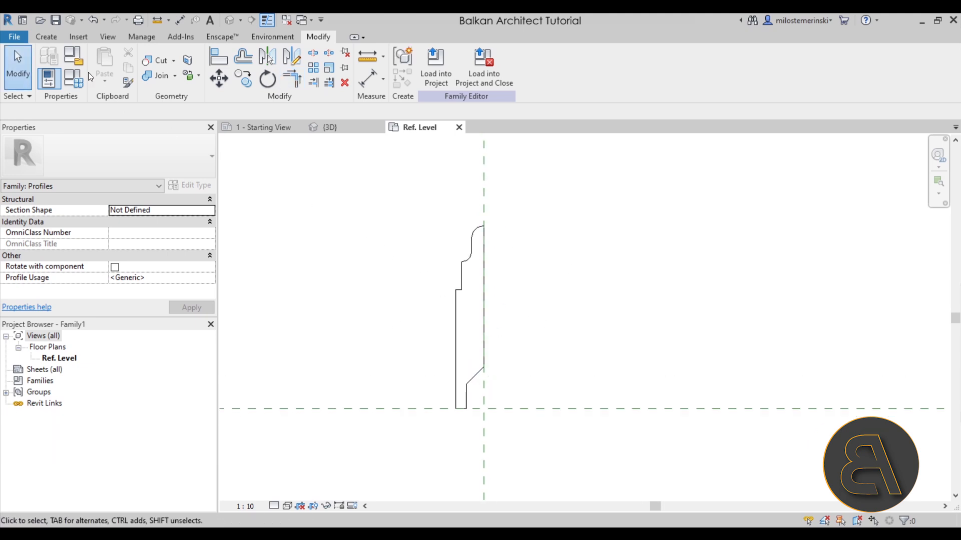
- Save the family to the Desktop as Base Profile, then load it into the project and close it
left_click(56, 24)
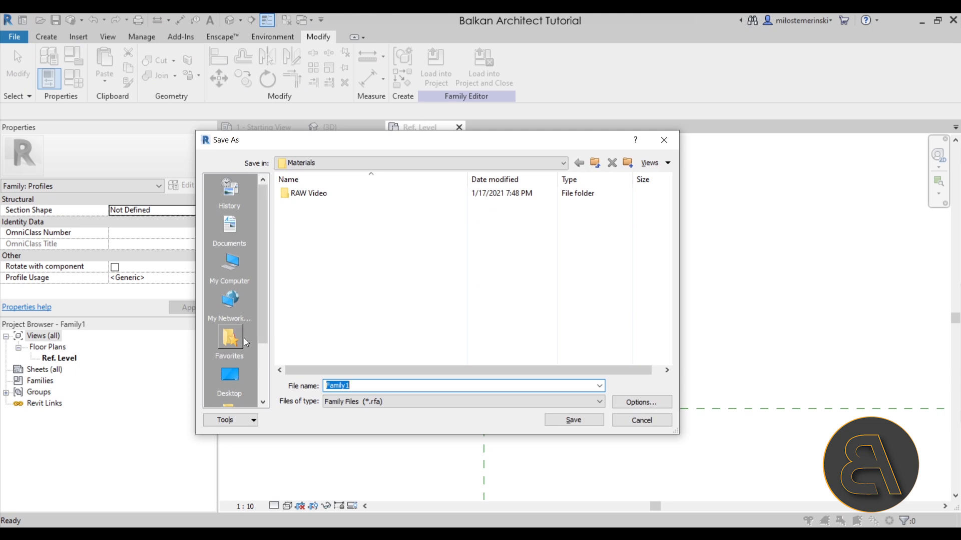
left_click(233, 373)
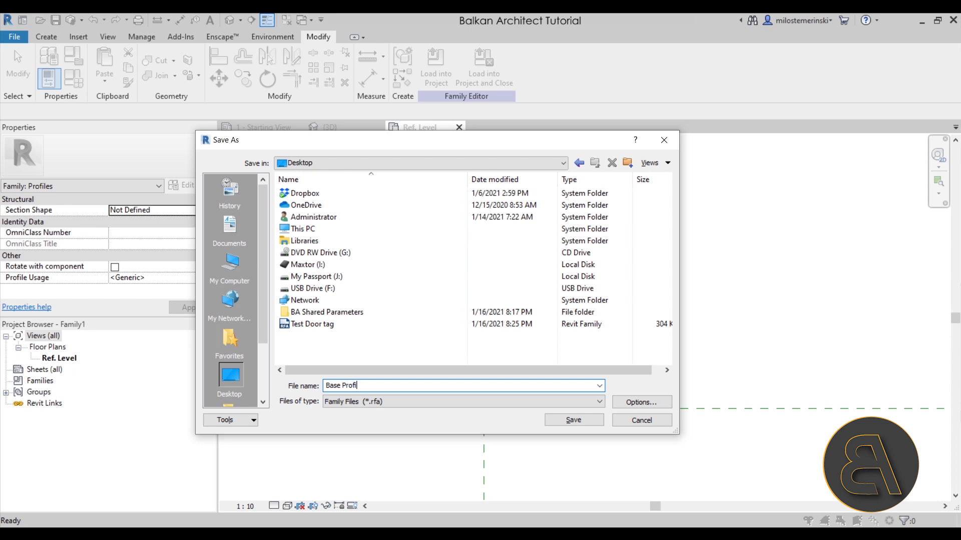
key("Return")
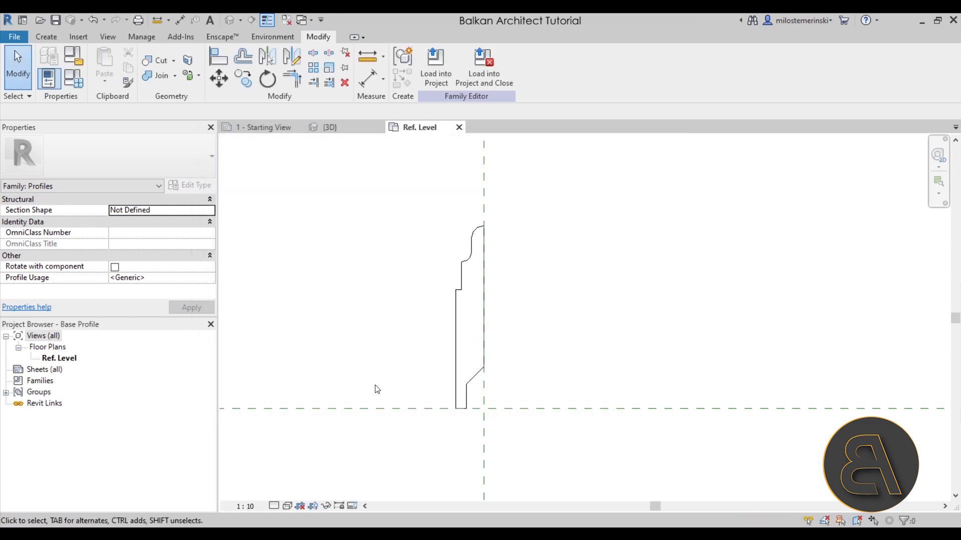
left_click(482, 76)
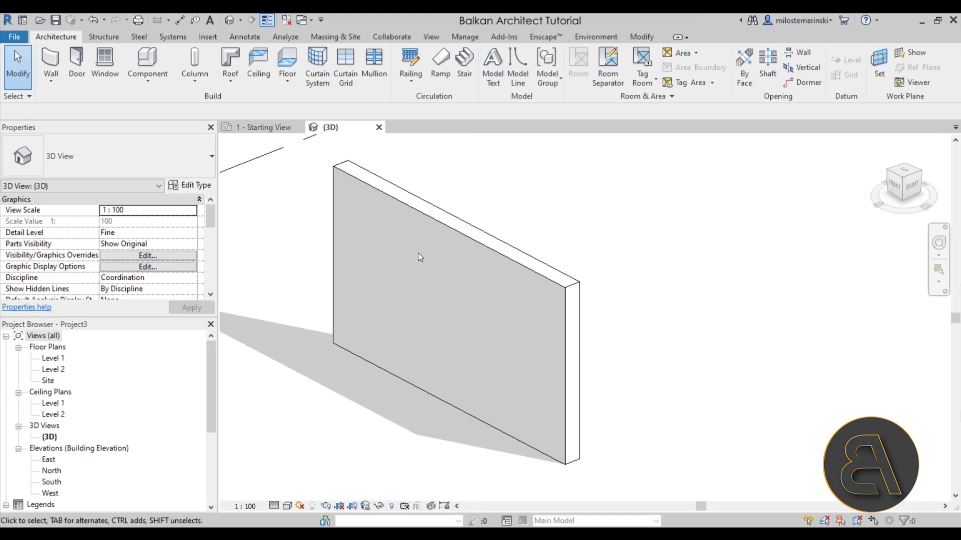
- Create a new family from the Metric Profile template in the English templates folder
left_click(19, 39)
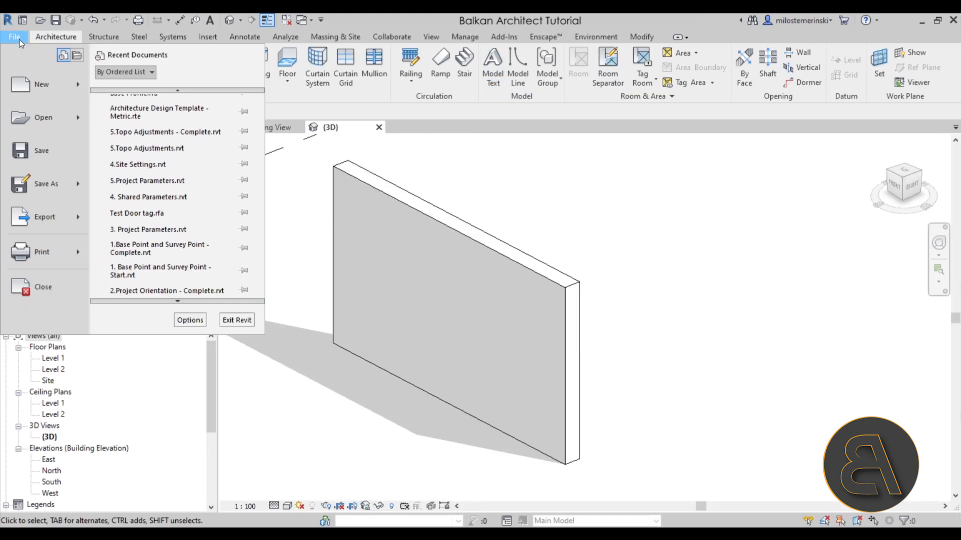
mouse_move(55, 92)
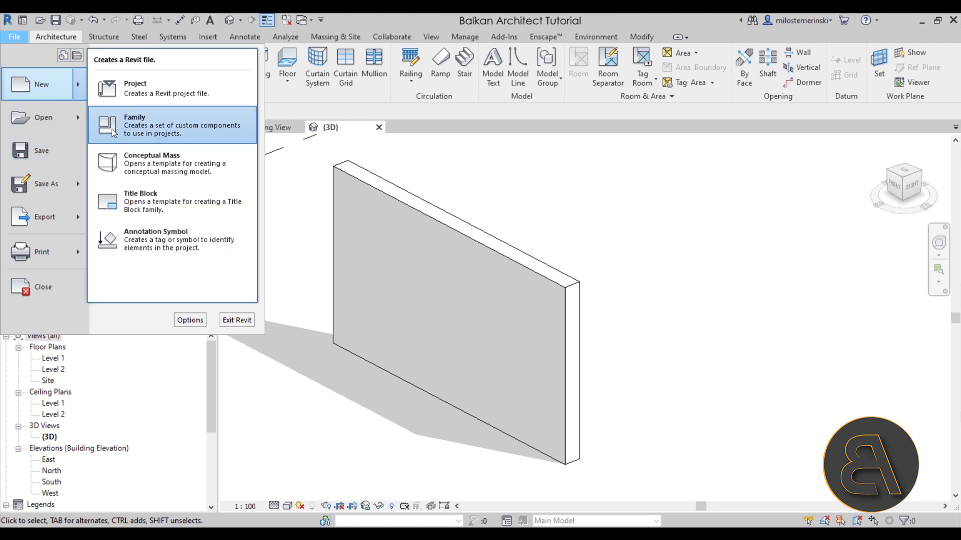
left_click(112, 128)
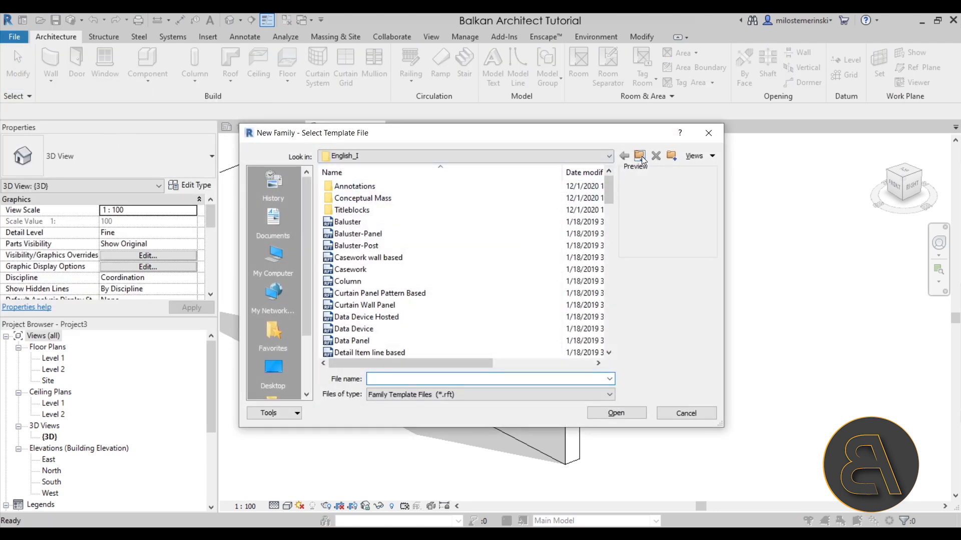
left_click(640, 157)
double_click(381, 210)
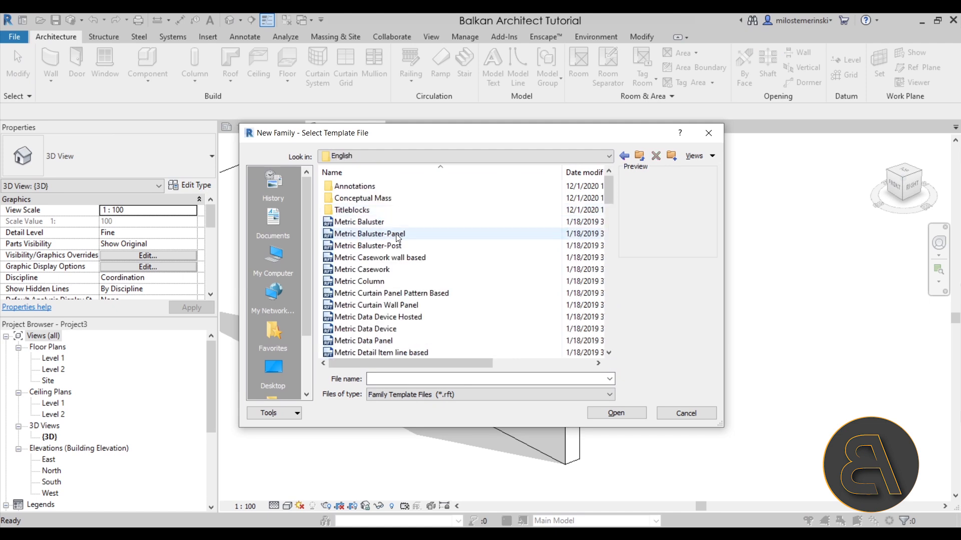
scroll(395, 234, "down", 5)
scroll(398, 237, "down", 10)
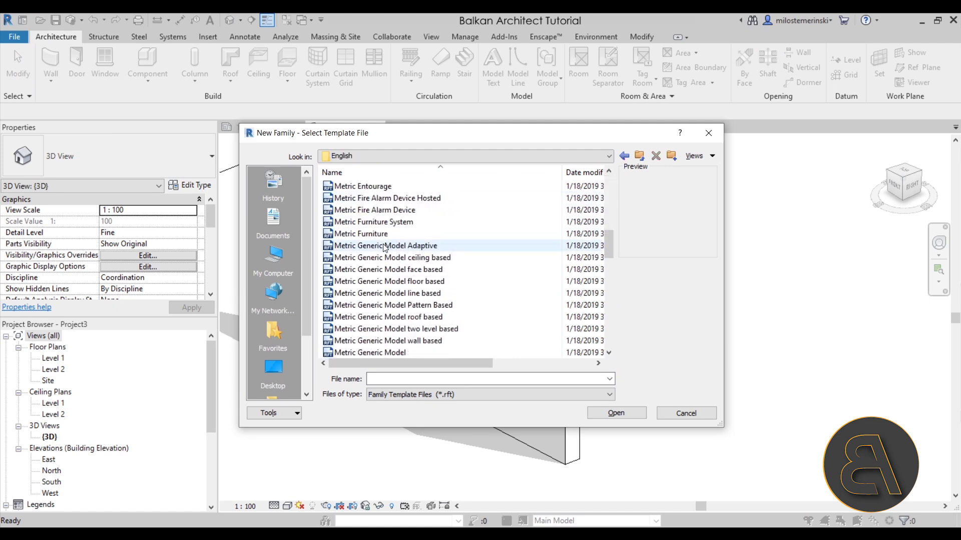
scroll(400, 256, "down", 2)
scroll(375, 242, "up", 1)
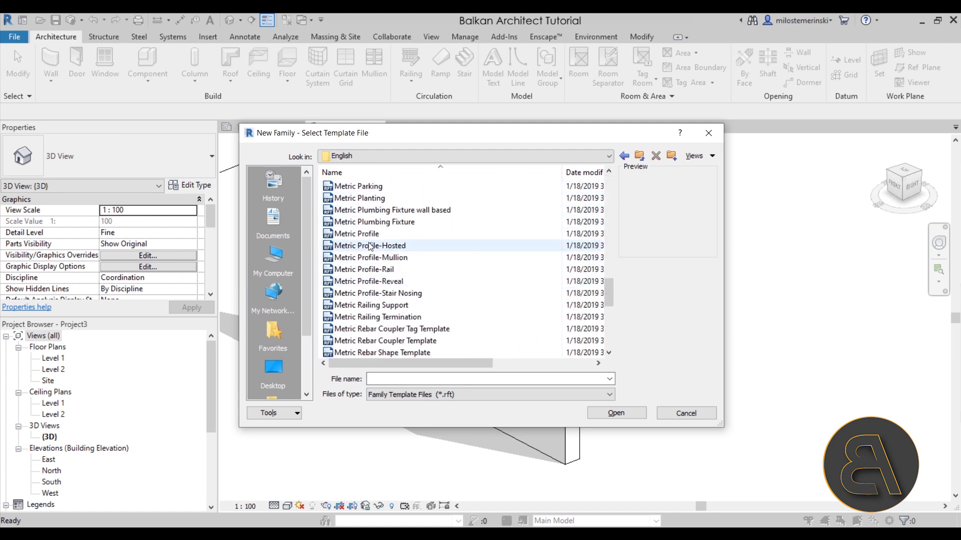
double_click(362, 235)
- Examine the horizontal Center (Front/Back) reference plane
middle_click_drag(576, 315, 491, 273)
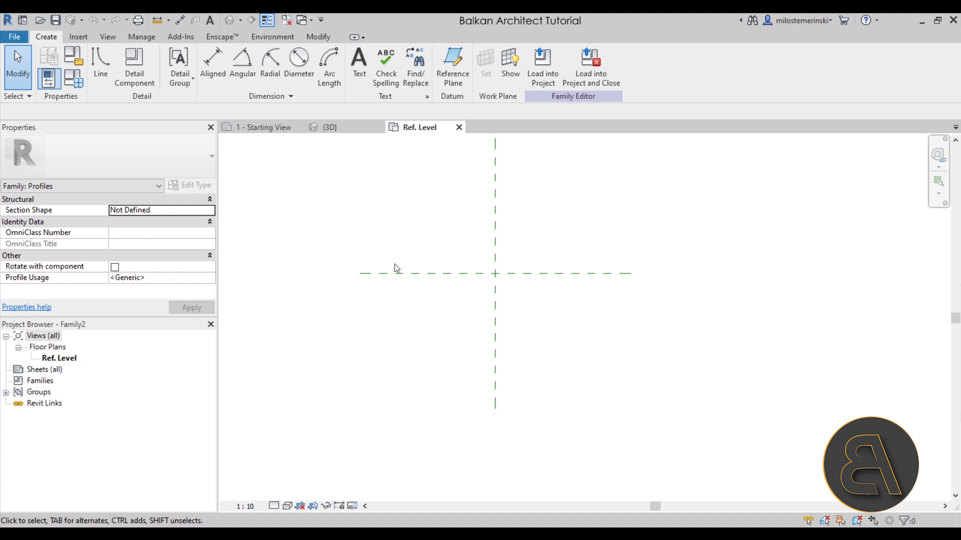
left_click(403, 273)
scroll(459, 298, "up", 1)
left_click(451, 290)
left_click(443, 269)
left_click(446, 283)
left_click(444, 271)
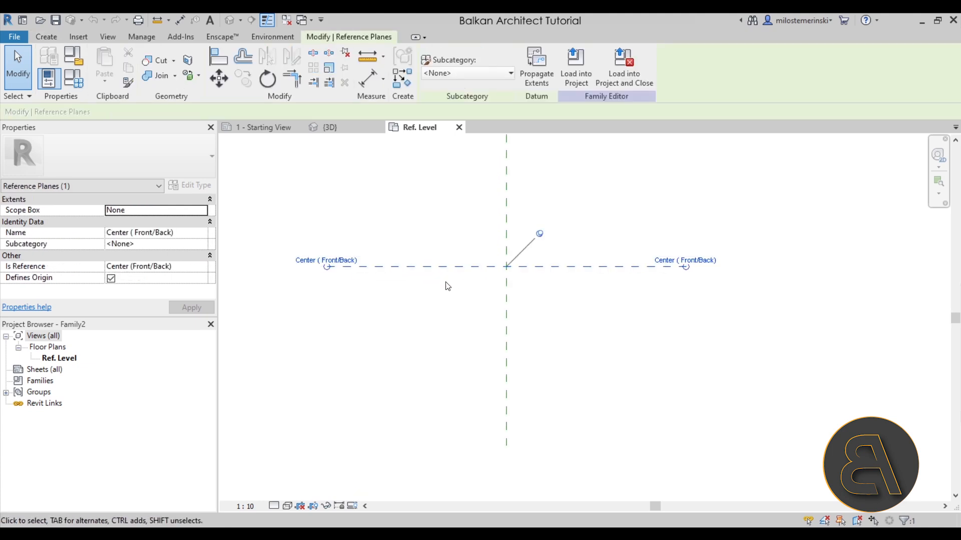
middle_click_drag(457, 301, 452, 251)
left_click(453, 263)
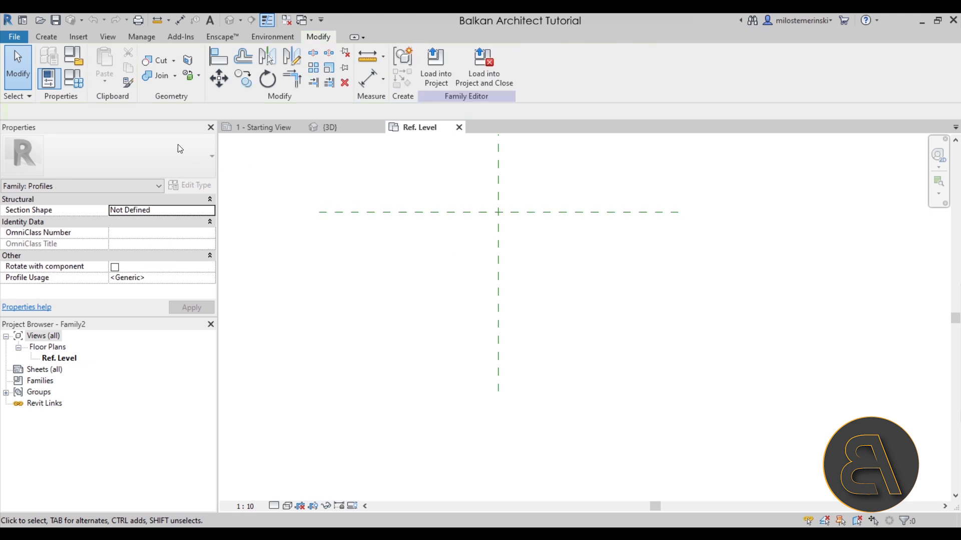
- Draw a horizontal line about 440 mm long below the horizontal reference plane, crossing the vertical reference plane
left_click(50, 36)
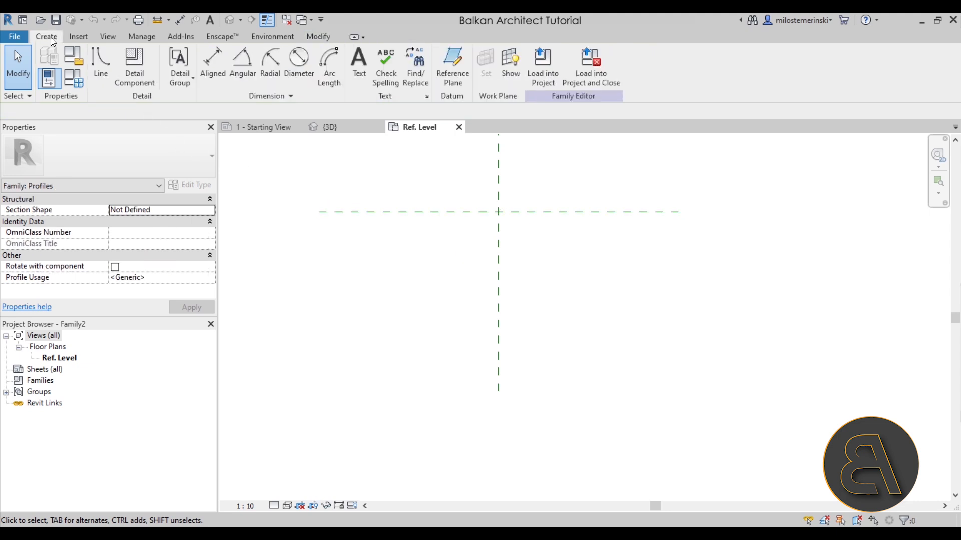
left_click(100, 83)
left_click(420, 312)
left_click(553, 313)
key("Escape")
key("Escape")
- Set the line's distance below the horizontal reference plane to 120 mm
left_click(434, 317)
left_click(388, 262)
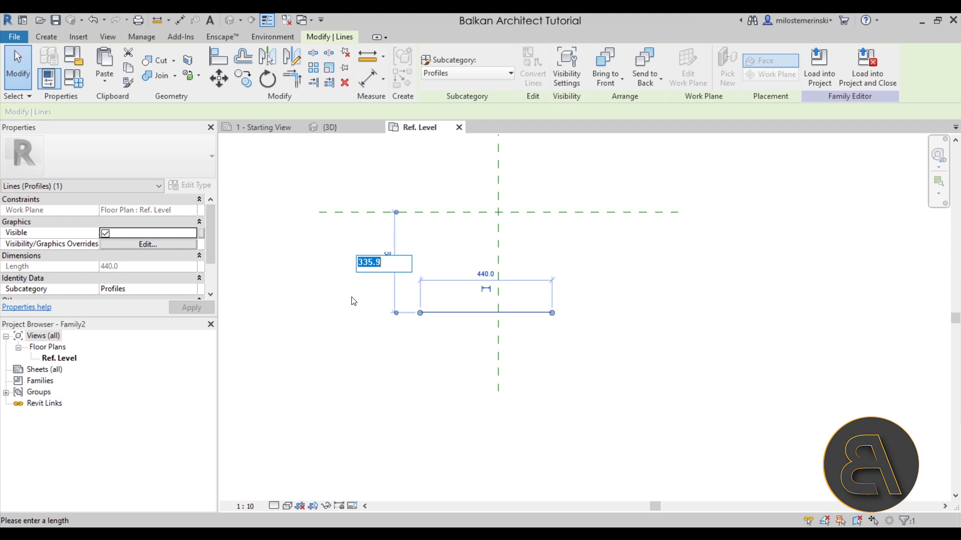
type("0")
key("Return")
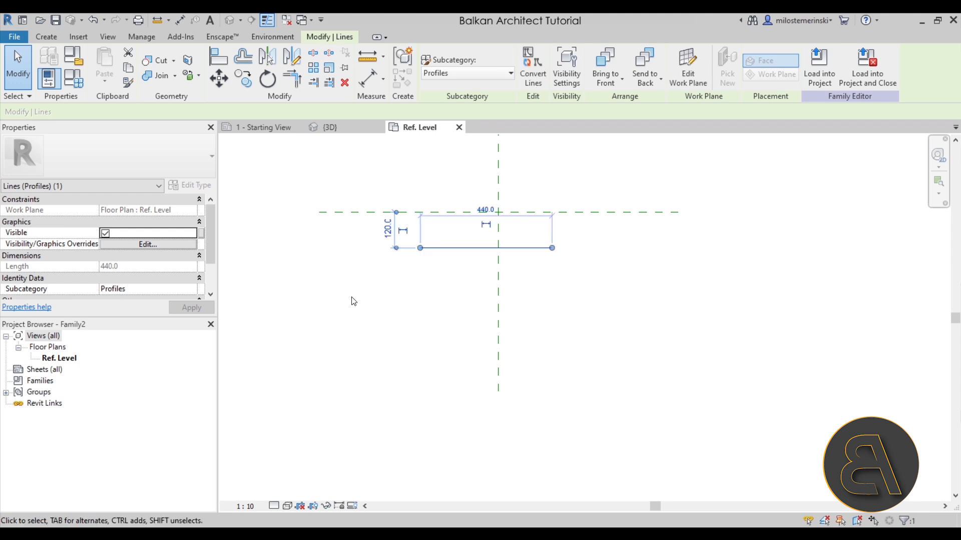
scroll(508, 201, "up", 5)
key("Escape")
middle_click_drag(509, 212, 470, 200)
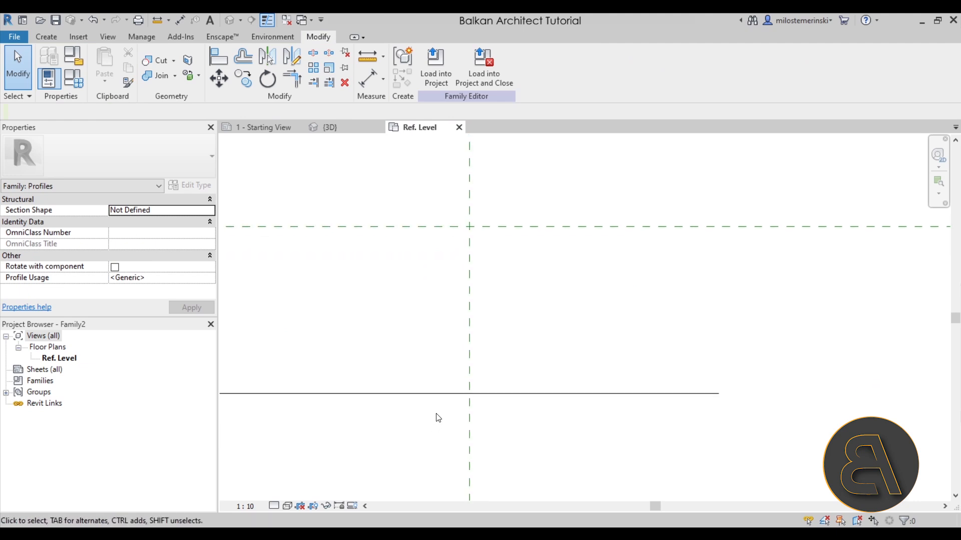
left_click(47, 38)
left_click(94, 64)
scroll(383, 265, "down", 2)
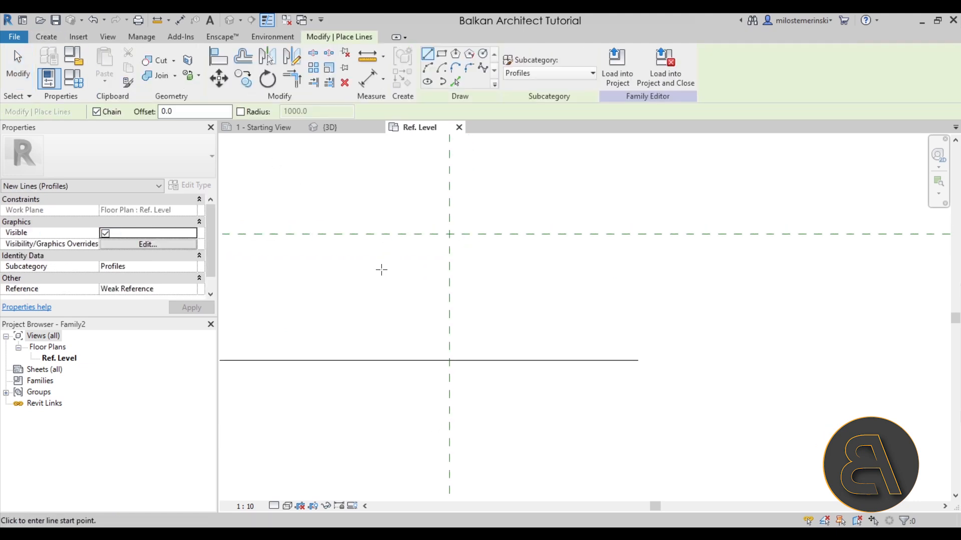
key("Escape")
- Shorten the horizontal line so that its left end lies on the vertical reference plane
left_click(356, 360)
middle_click_drag(341, 377, 471, 364)
left_click_drag(306, 347, 580, 347)
scroll(578, 350, "up", 4)
key("Escape")
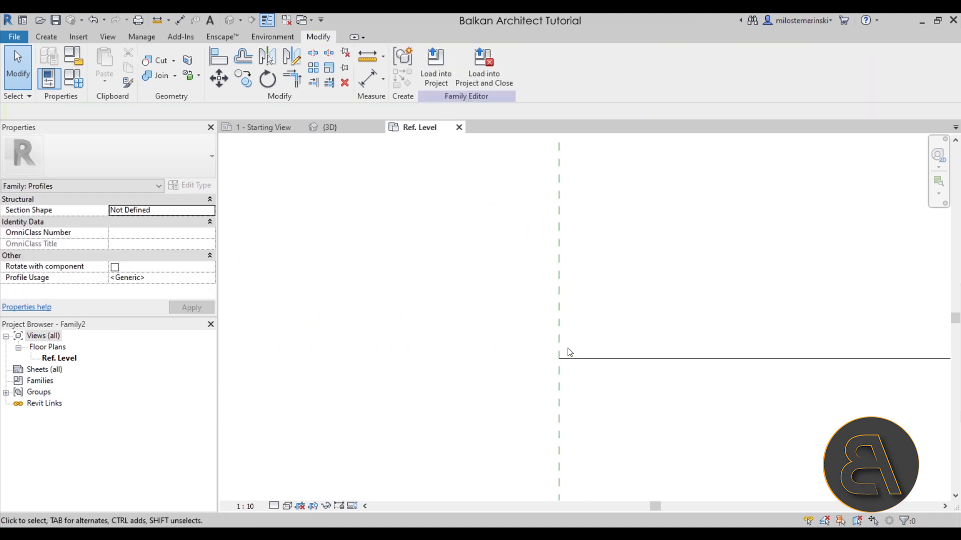
left_click(561, 359)
scroll(550, 395, "down", 3)
key("Escape")
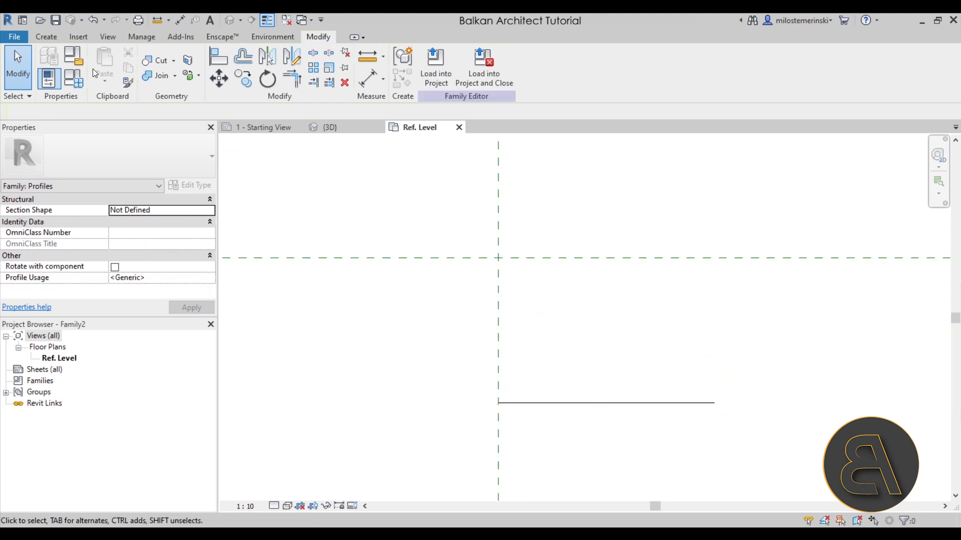
- Draw chained lines from the horizontal line's left end: 5 mm left, 20 mm up, a short step left, and up again
left_click(42, 38)
left_click(96, 64)
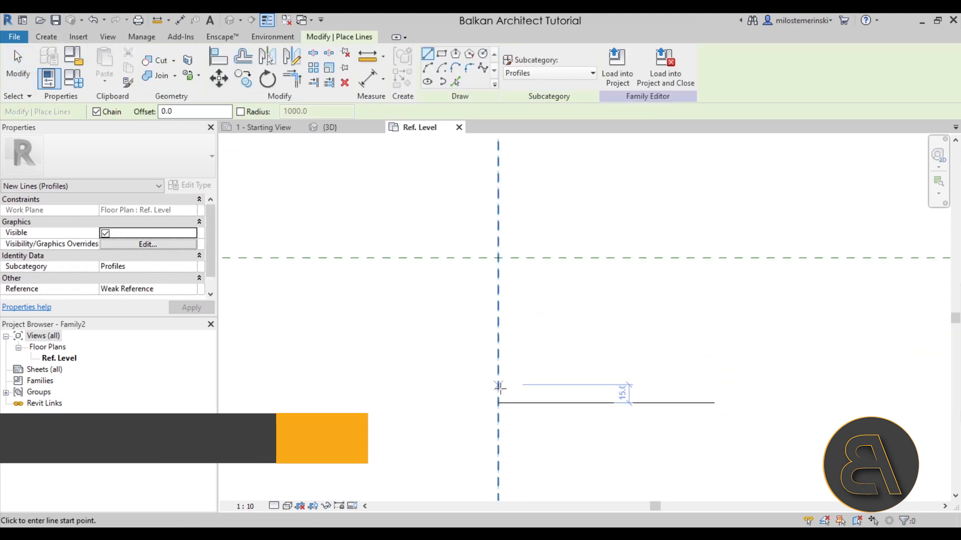
left_click(497, 403)
scroll(494, 404, "up", 2)
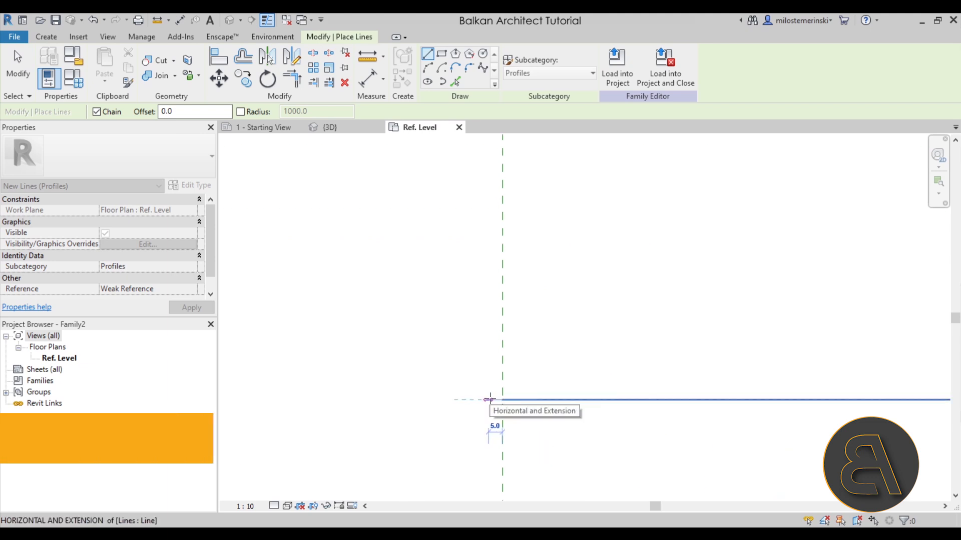
left_click(489, 399)
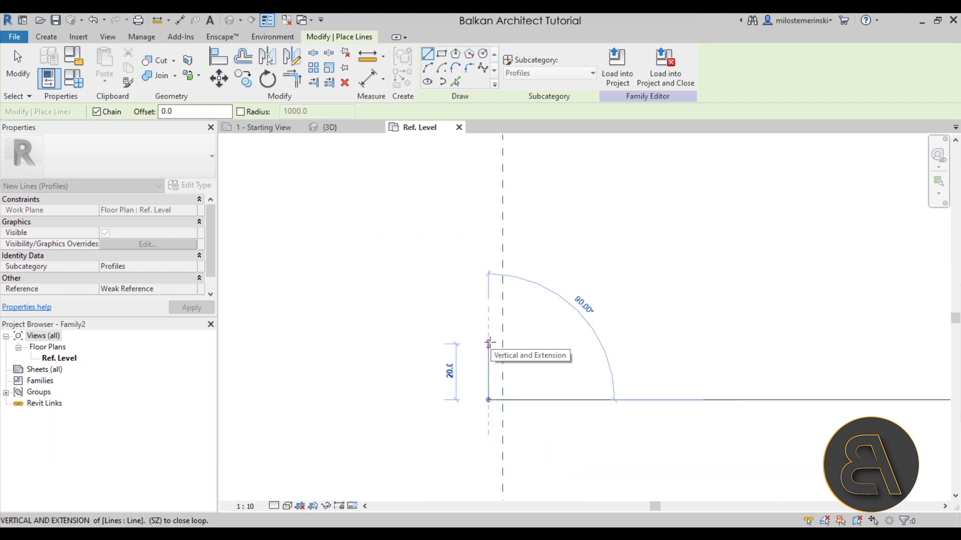
left_click(489, 344)
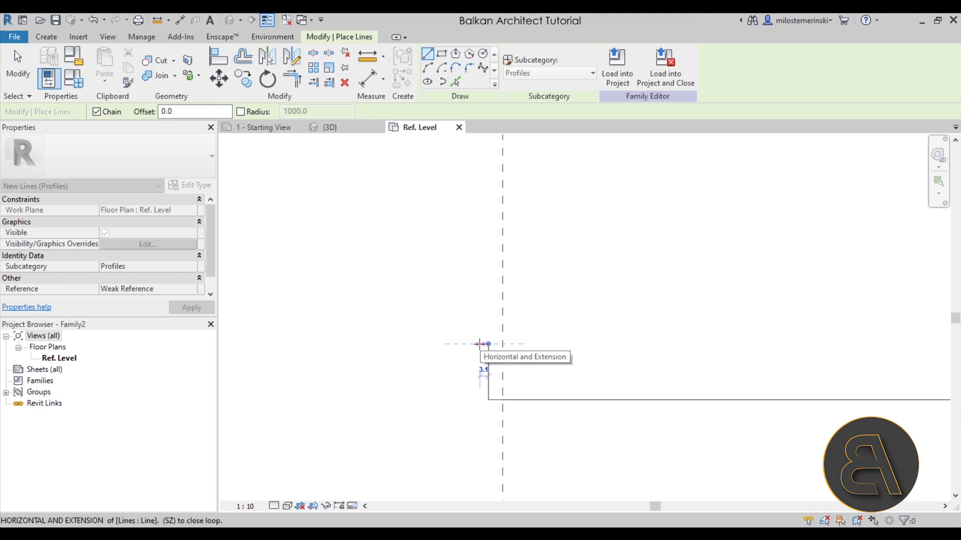
left_click(474, 343)
left_click(474, 265)
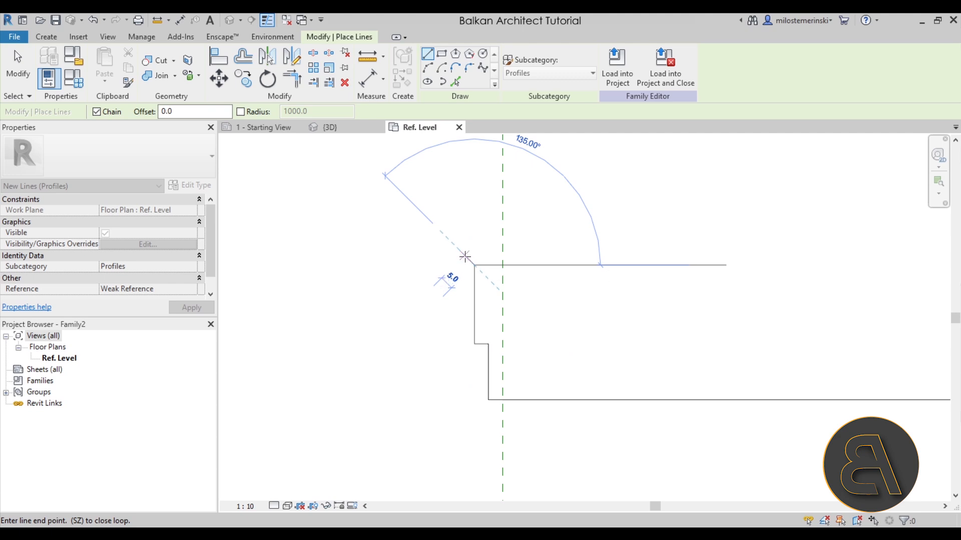
- Add a small quarter arc curving up and left from the top of the upper vertical line
left_click(430, 70)
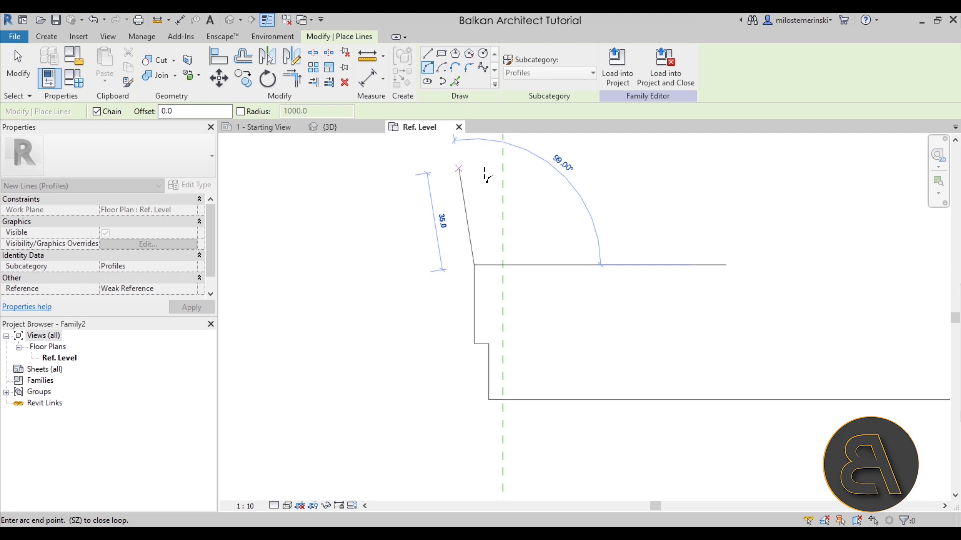
left_click(461, 252)
left_click(466, 257)
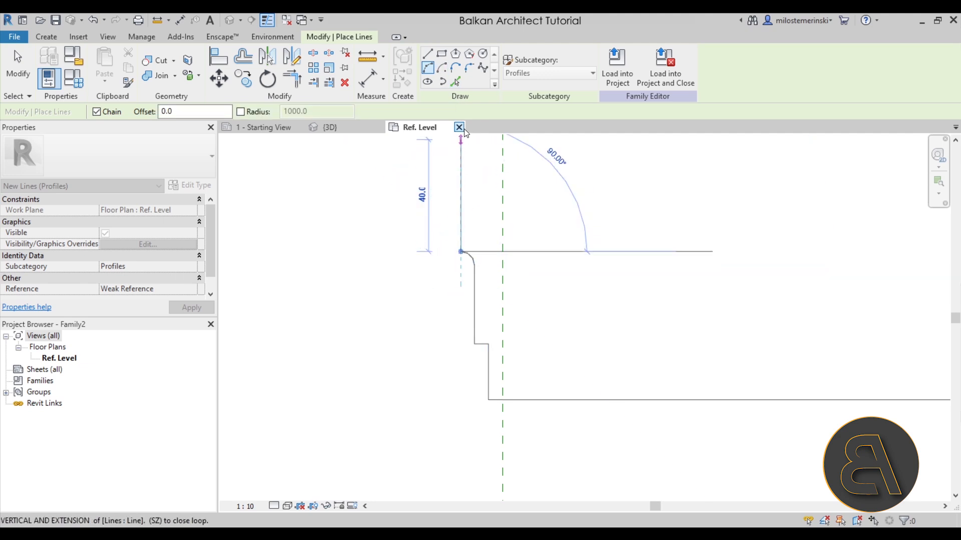
- Continue from the arc's upper end with a short vertical line and a 5 mm horizontal line to the left
left_click(428, 60)
left_click(460, 252)
scroll(459, 202, "down", 1)
middle_click_drag(460, 203, 472, 323)
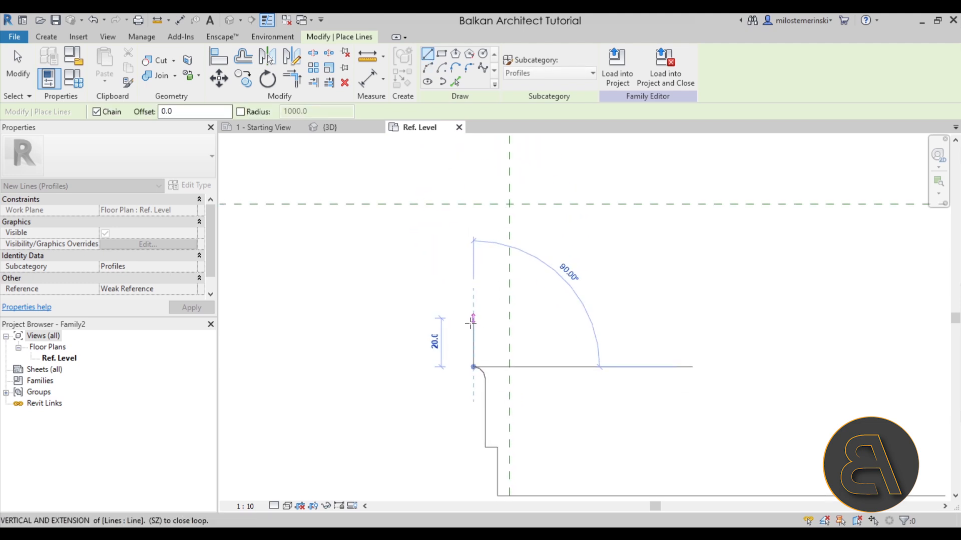
left_click(473, 336)
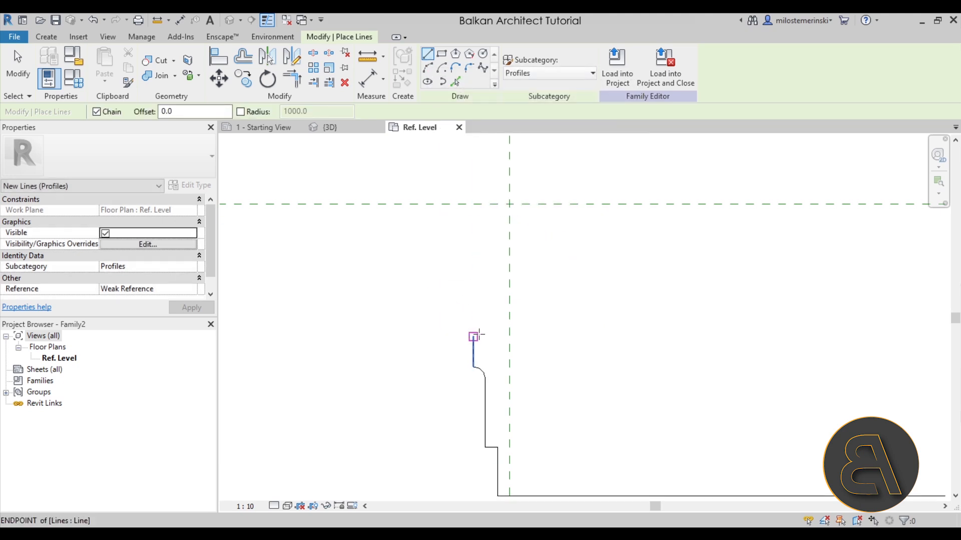
left_click(462, 336)
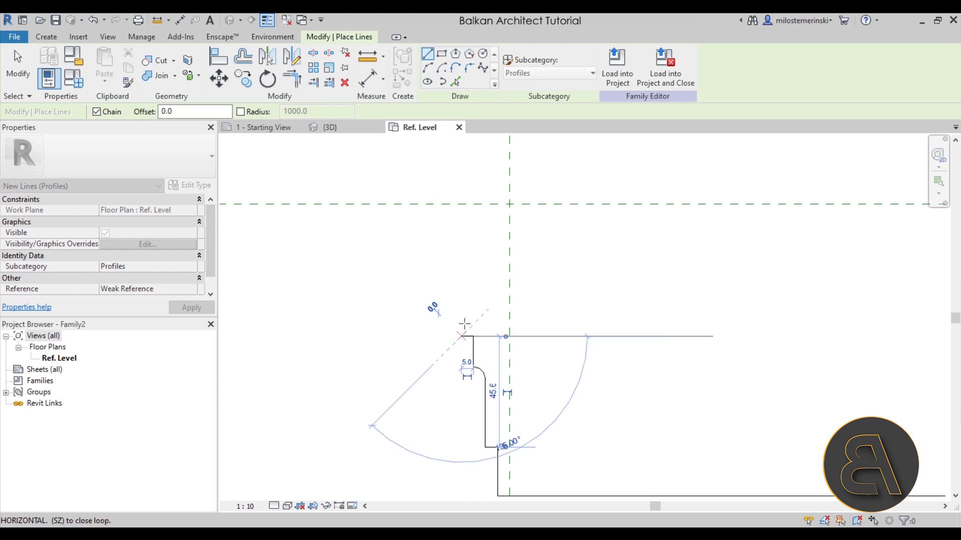
- Draw a quarter arc of about 31.8 mm radius up and left from the open end, continuing with a short vertical line upward
left_click(430, 69)
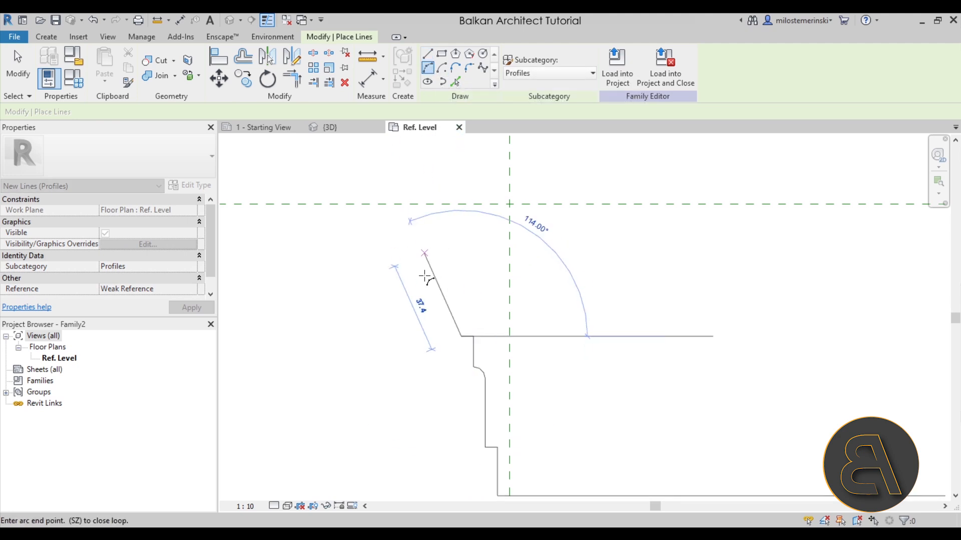
left_click(386, 259)
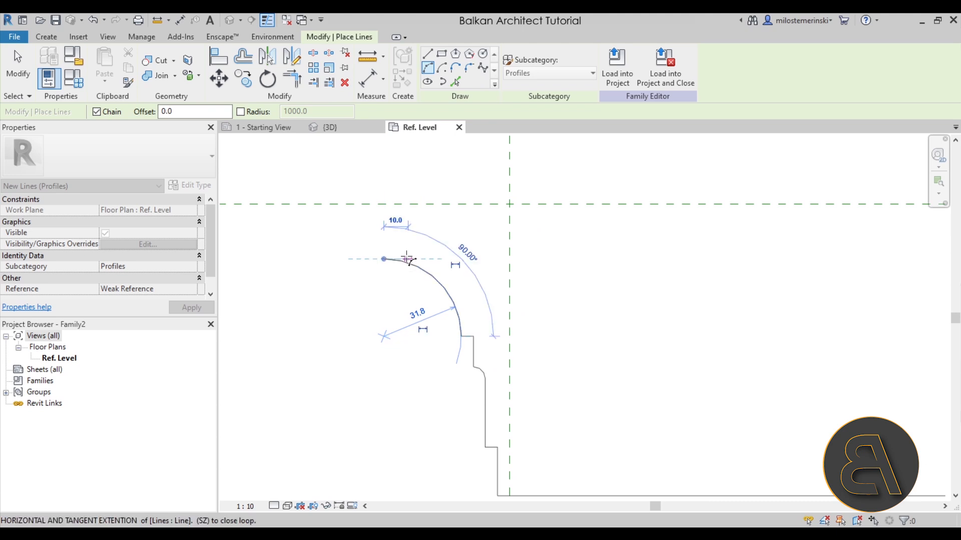
left_click(408, 260)
key("Escape")
left_click(384, 259)
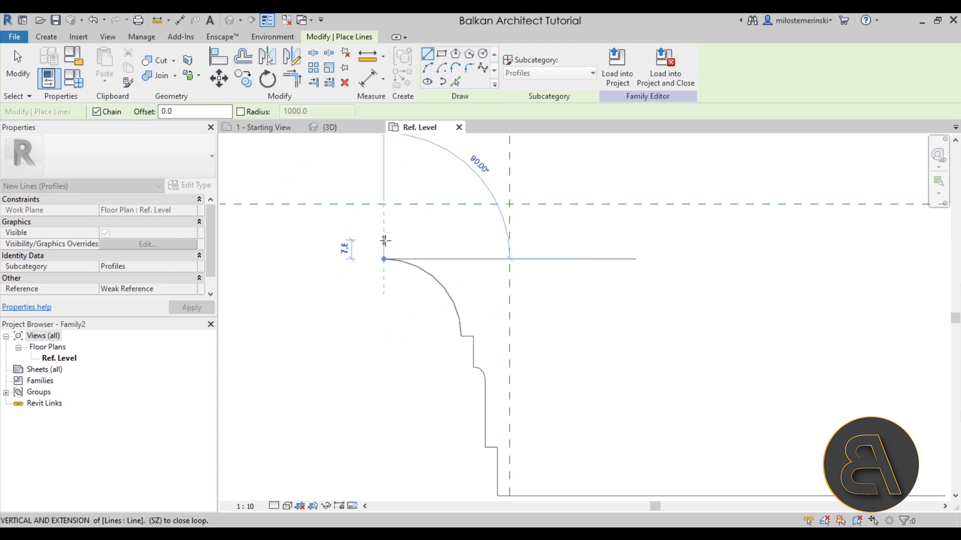
left_click(384, 247)
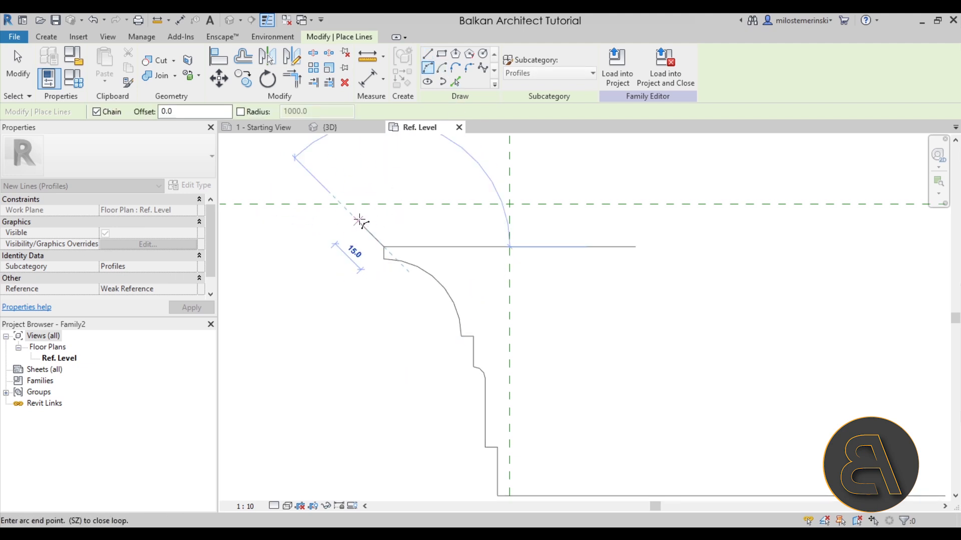
- Add a smaller arc up and left with its endpoints about 15 mm apart, followed by a 5 mm horizontal line to the left
left_click(359, 221)
left_click(362, 236)
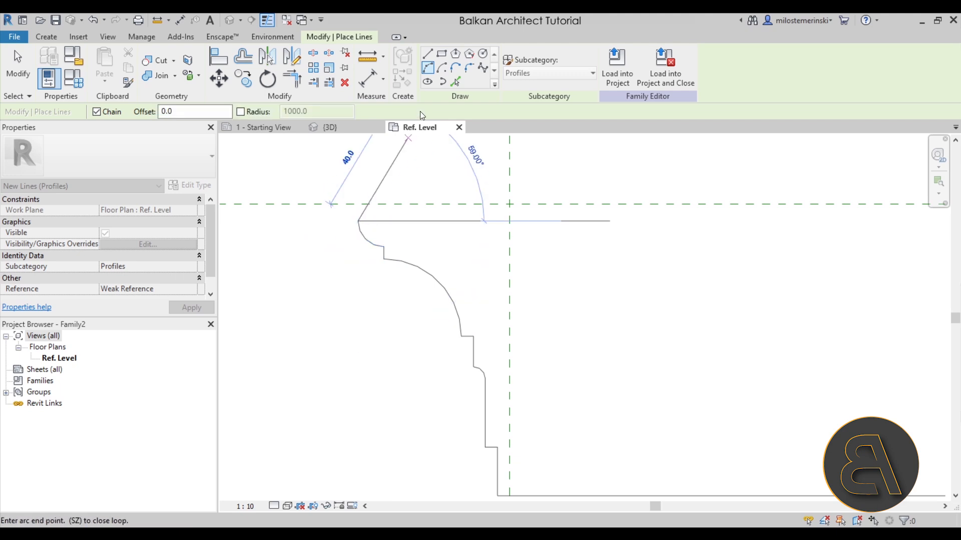
left_click(428, 54)
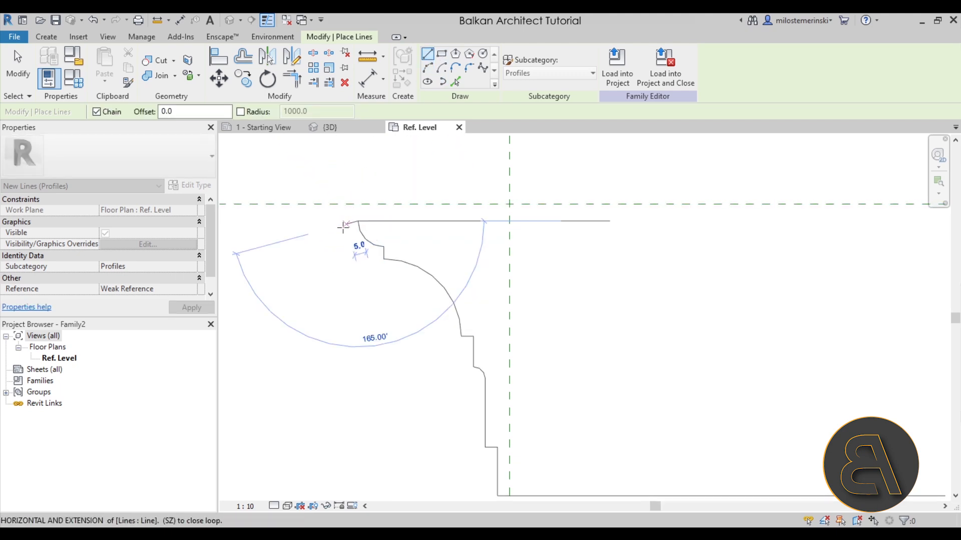
left_click(345, 221)
- Close the outline with lines up to the horizontal reference plane, along it to the vertical reference plane, and down to the profile's bottom
left_click(346, 204)
left_click(506, 204)
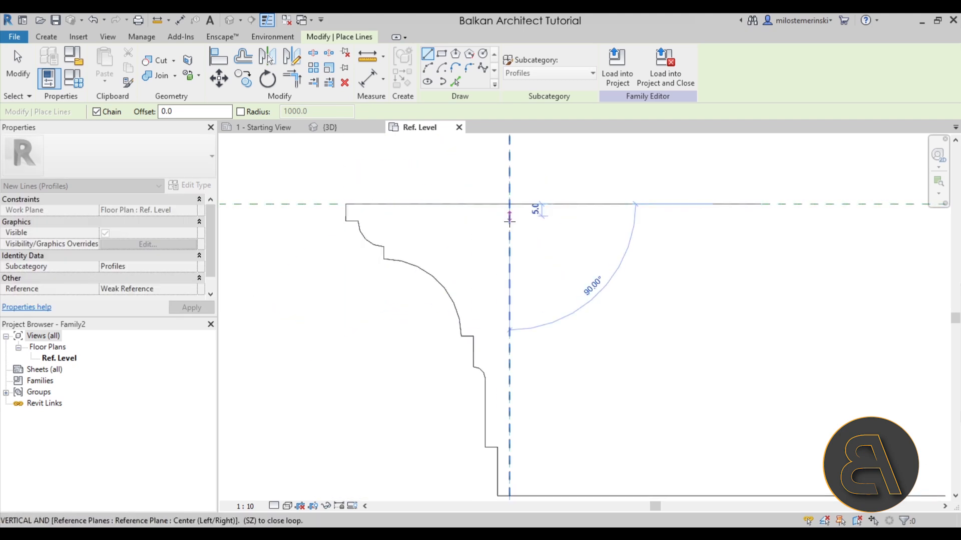
scroll(510, 220, "down", 1)
left_click(503, 433)
scroll(435, 298, "down", 2)
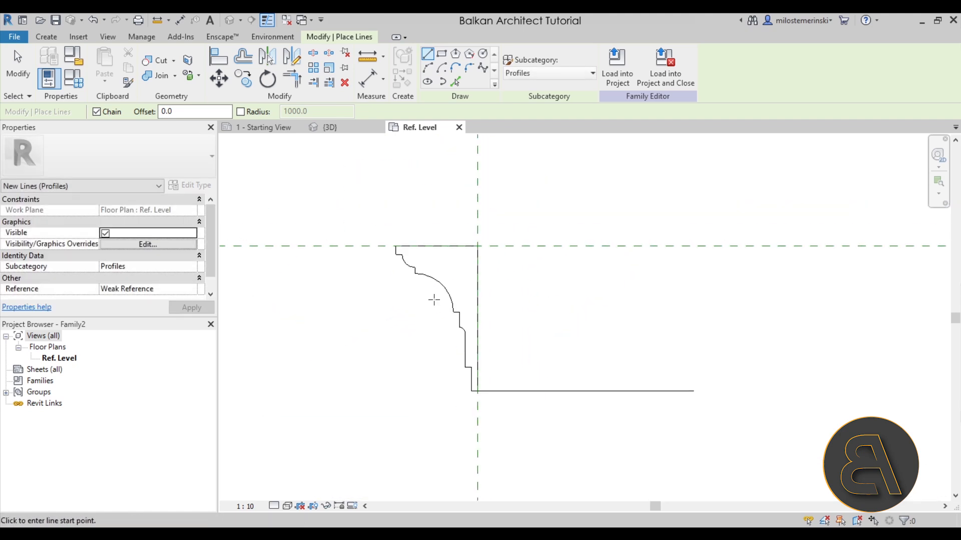
key("Escape")
key("Escape")
- Delete the long horizontal construction line extending right from the profile's bottom
left_click(592, 391)
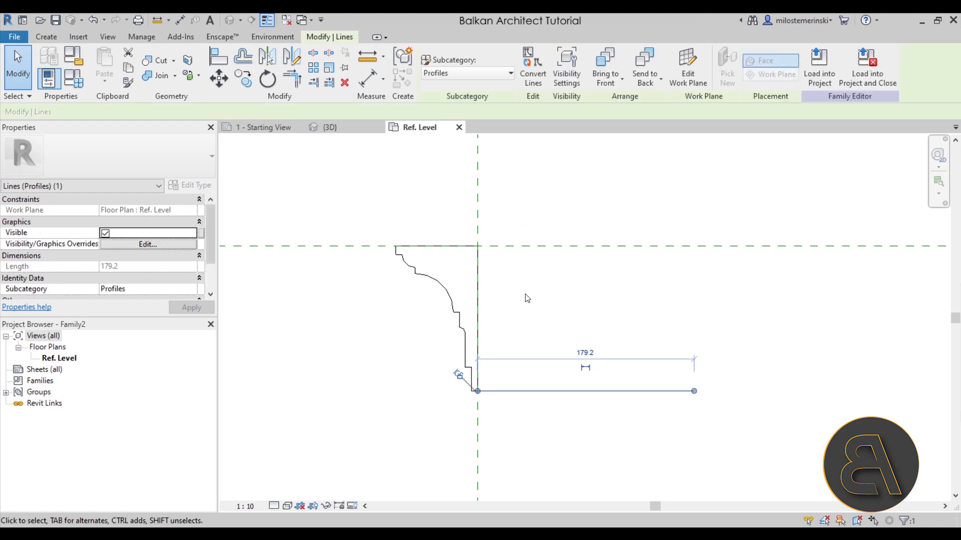
key("Delete")
scroll(476, 248, "up", 3)
middle_click_drag(461, 264, 452, 231)
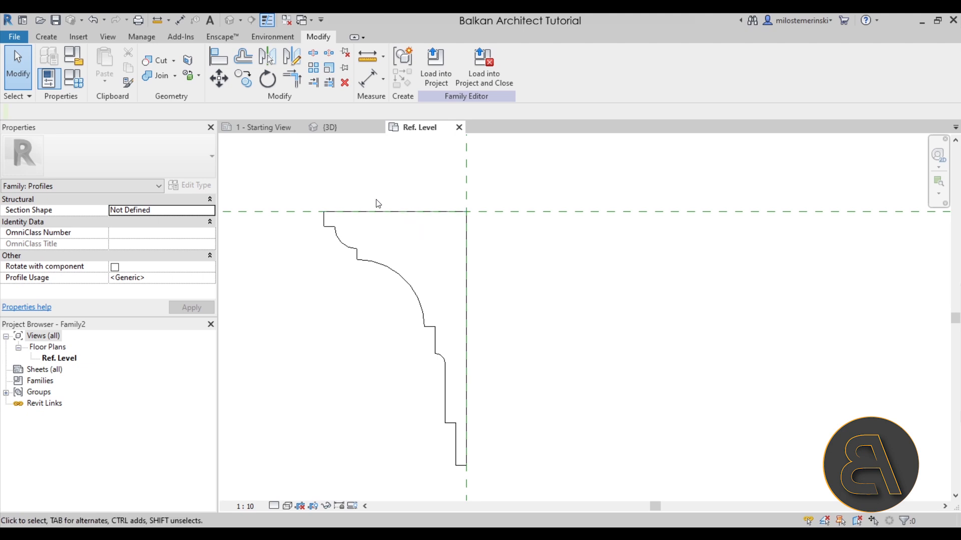
- Draw a diagonal line from the midpoint of the profile's top edge down to its vertical back edge
left_click(43, 39)
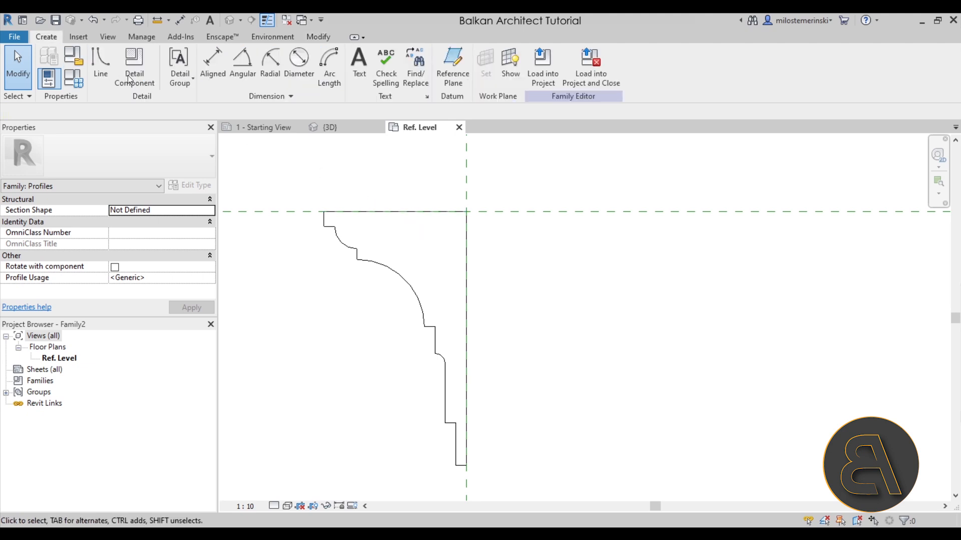
left_click(108, 86)
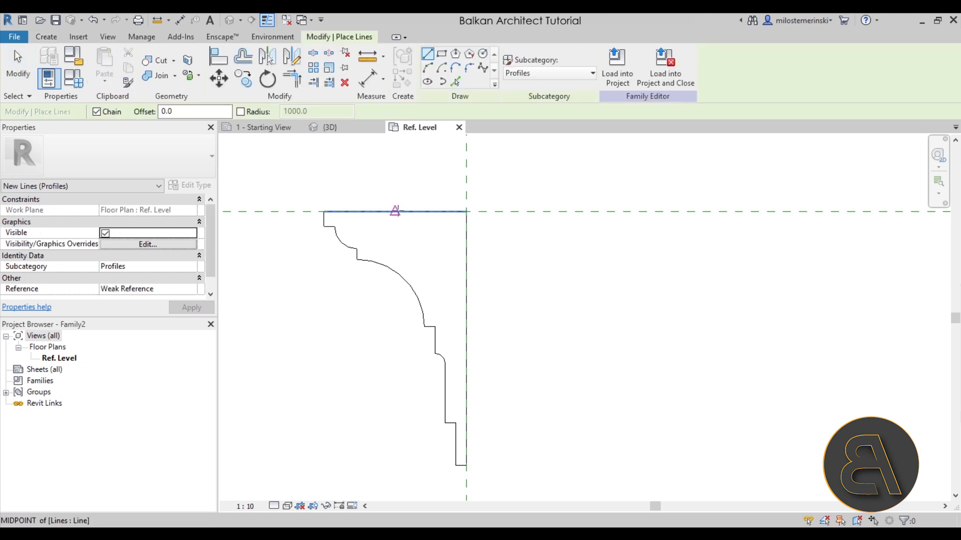
left_click(467, 282)
key("Escape")
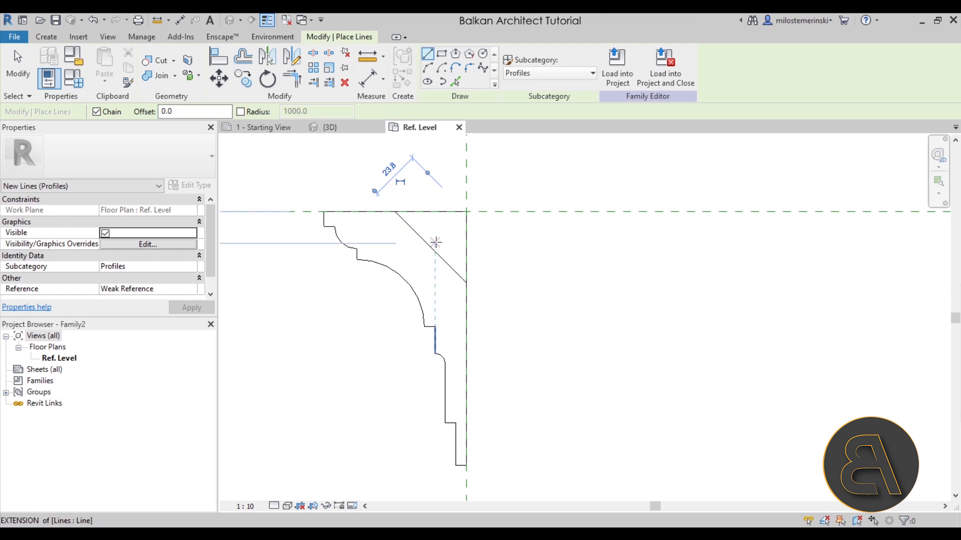
key("Escape")
key("Escape")
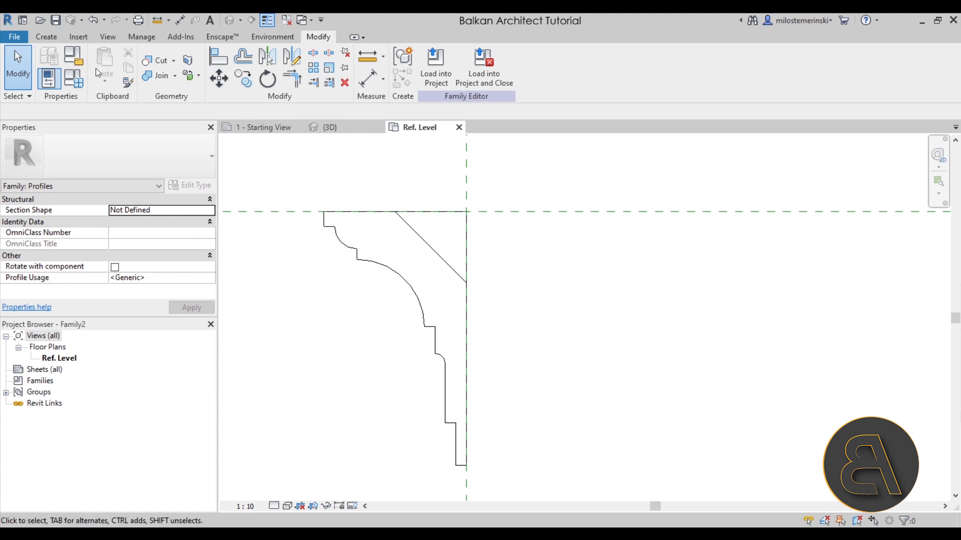
- Trim the profile's top edge back to the diagonal line with Trim/Extend
key("t")
key("r")
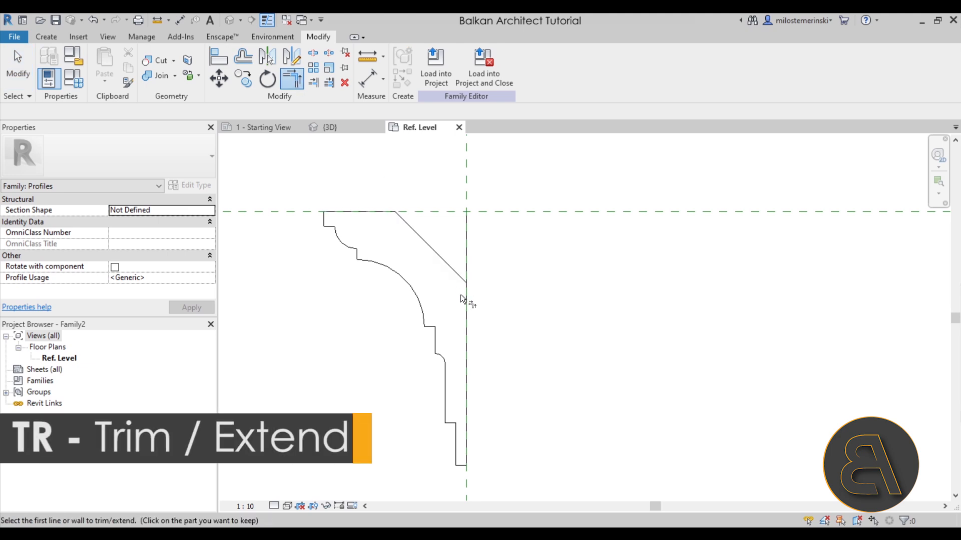
left_click(457, 275)
scroll(467, 269, "down", 2)
key("Escape")
key("Escape")
scroll(462, 257, "up", 1)
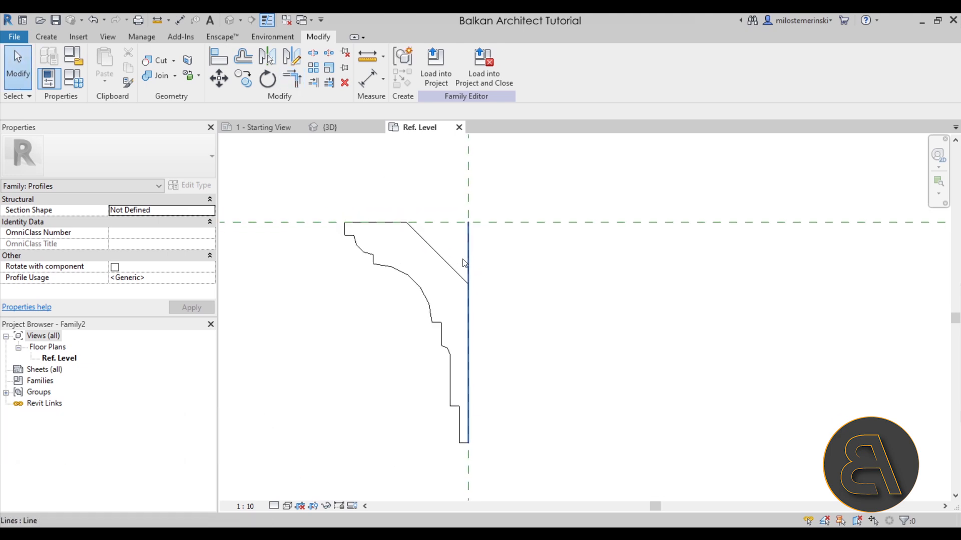
- Shorten the vertical back line so that its upper end meets the diagonal's lower end
left_click(465, 260)
left_click_drag(469, 224, 468, 284)
left_click(733, 511)
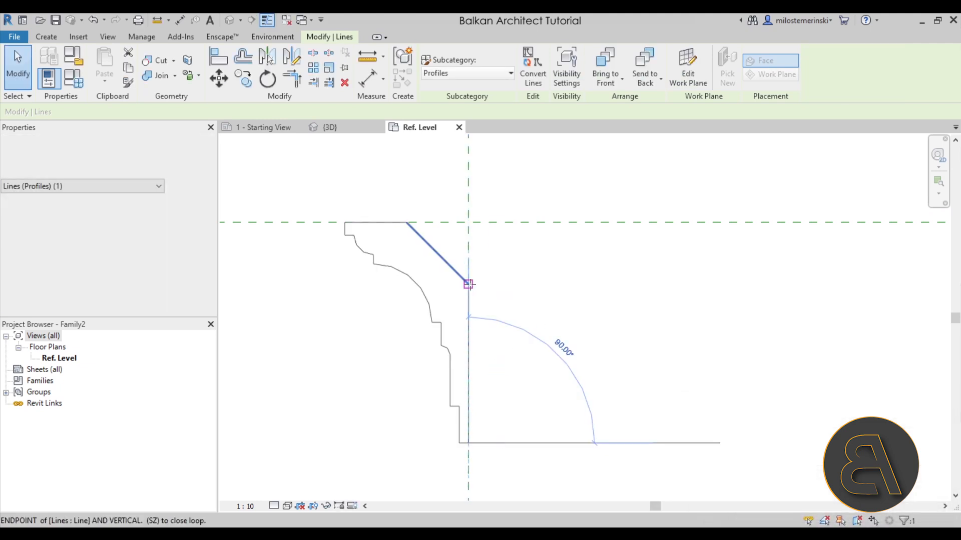
left_click(542, 289)
scroll(522, 271, "down", 2)
middle_click_drag(529, 292, 532, 282)
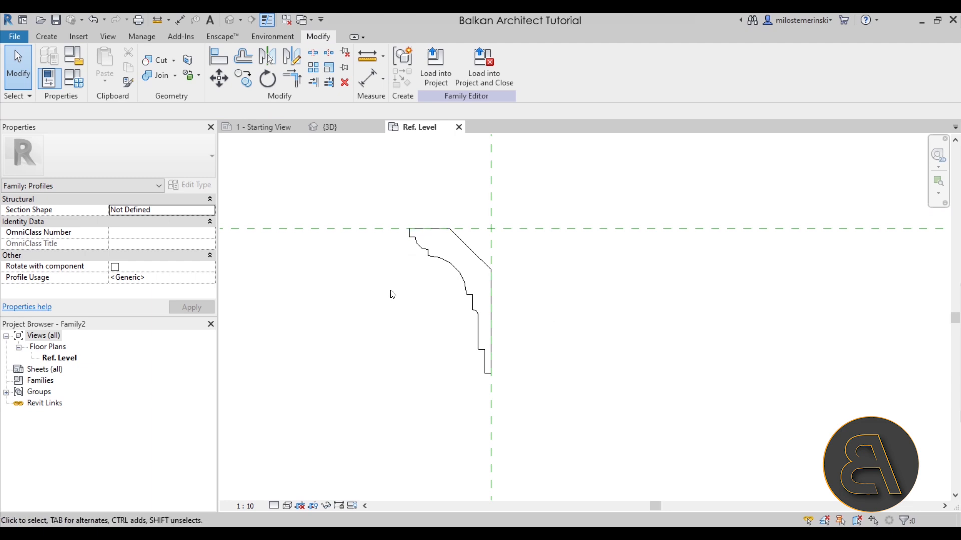
- Save the family to the Desktop as Crown Profile and load it into the project
left_click(58, 21)
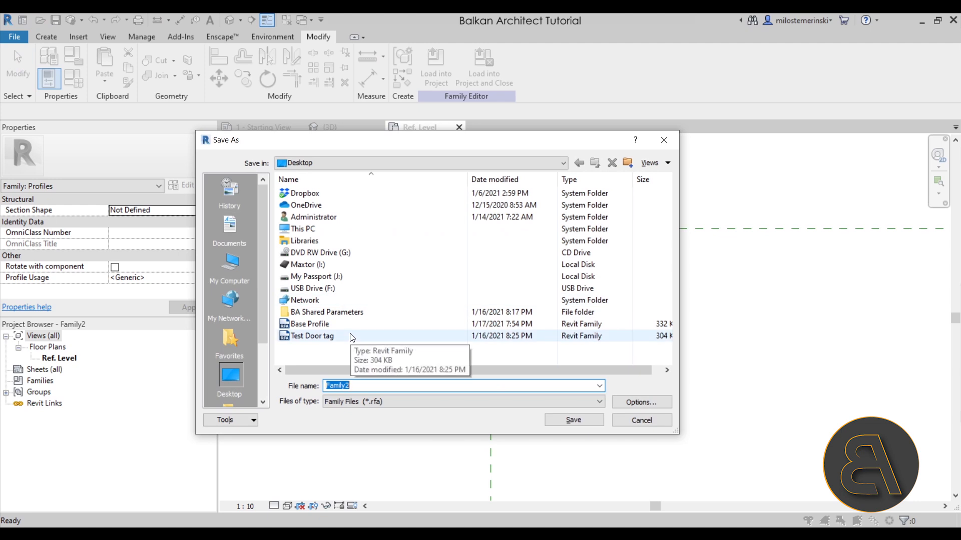
type("Crown Projec")
key("BackSpace")
key("BackSpace")
key("BackSpace")
type("file")
key("Return")
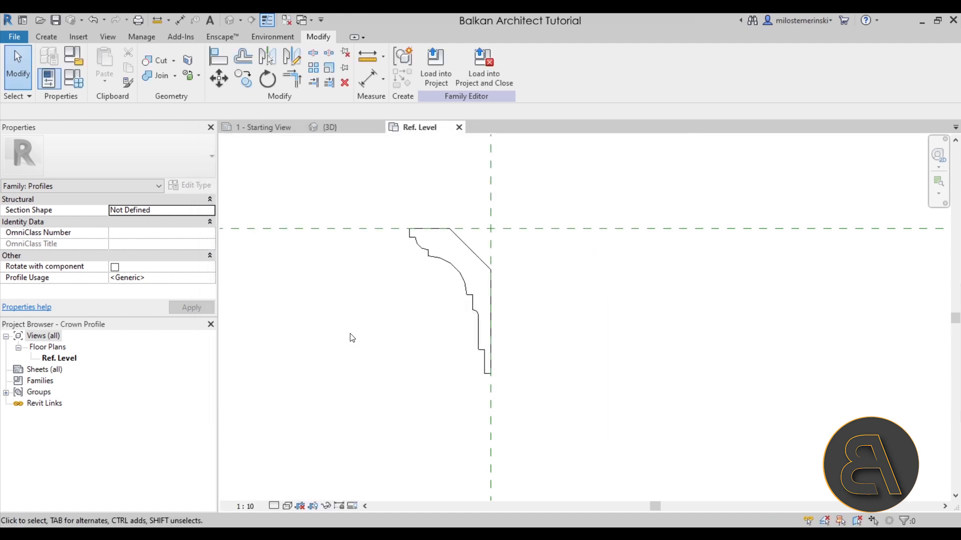
left_click(486, 77)
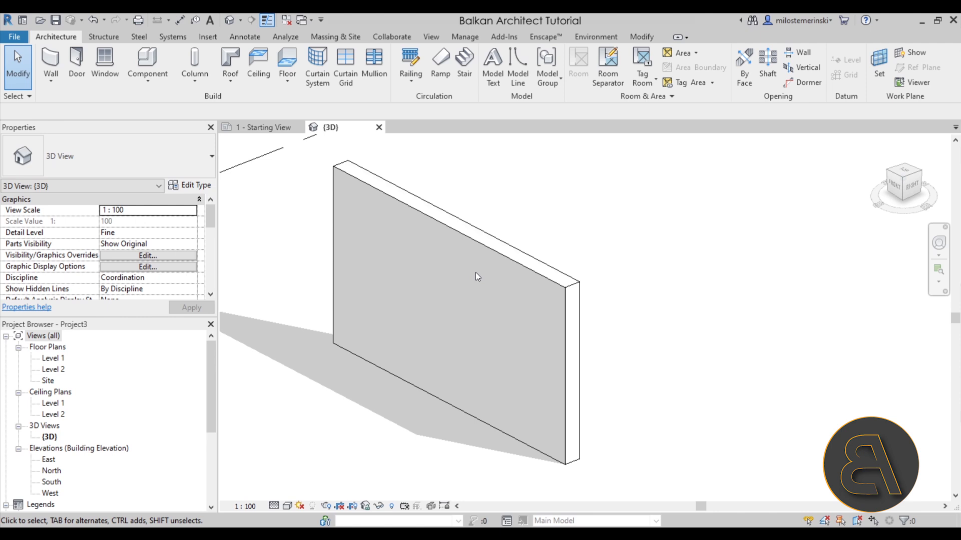
- Start a wall sweep in the project's 3D view and duplicate the Cornice type as Crown Molding
middle_click_drag(469, 283, 432, 335)
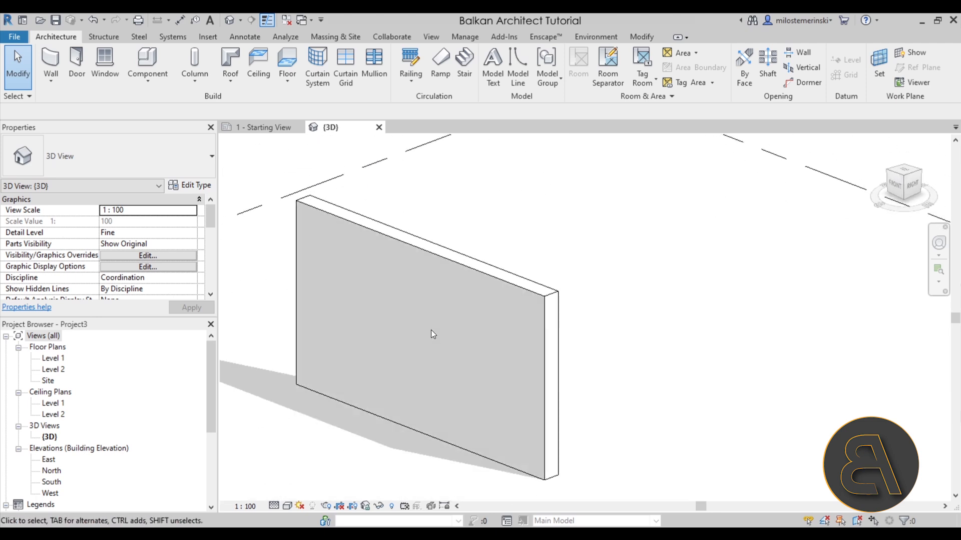
left_click(62, 86)
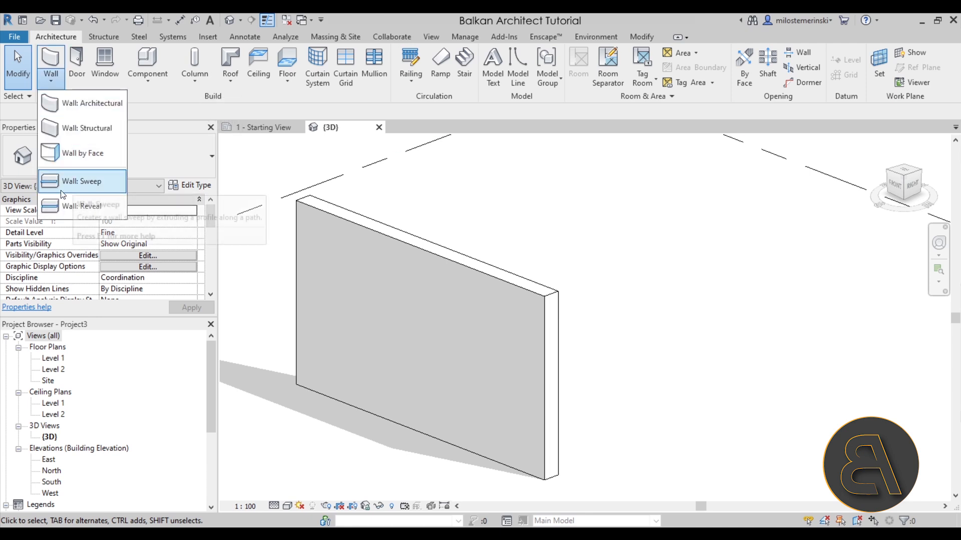
left_click(89, 189)
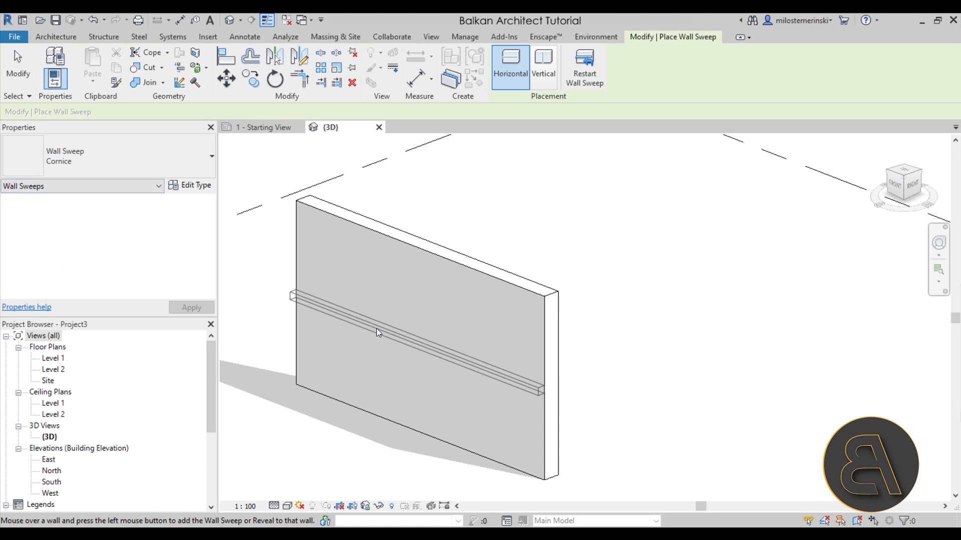
left_click(189, 189)
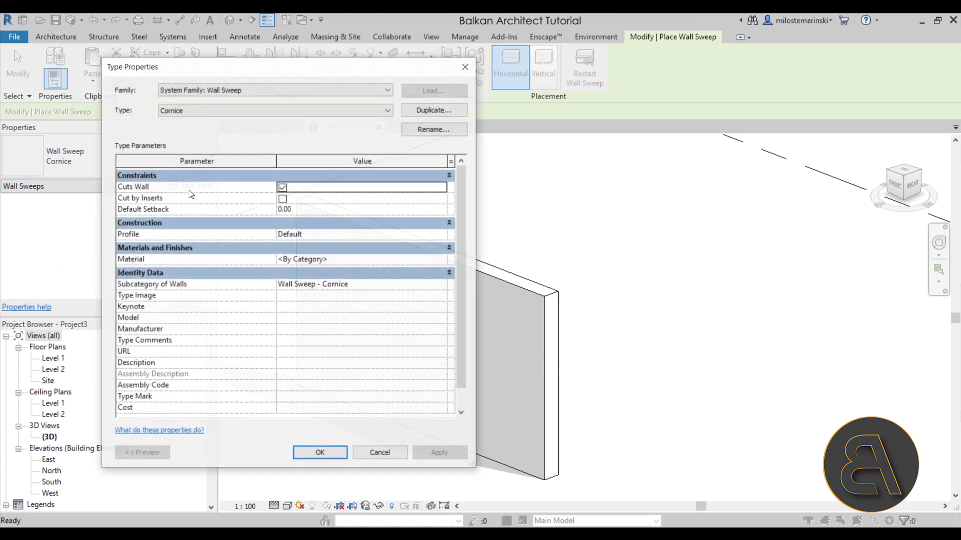
left_click(429, 111)
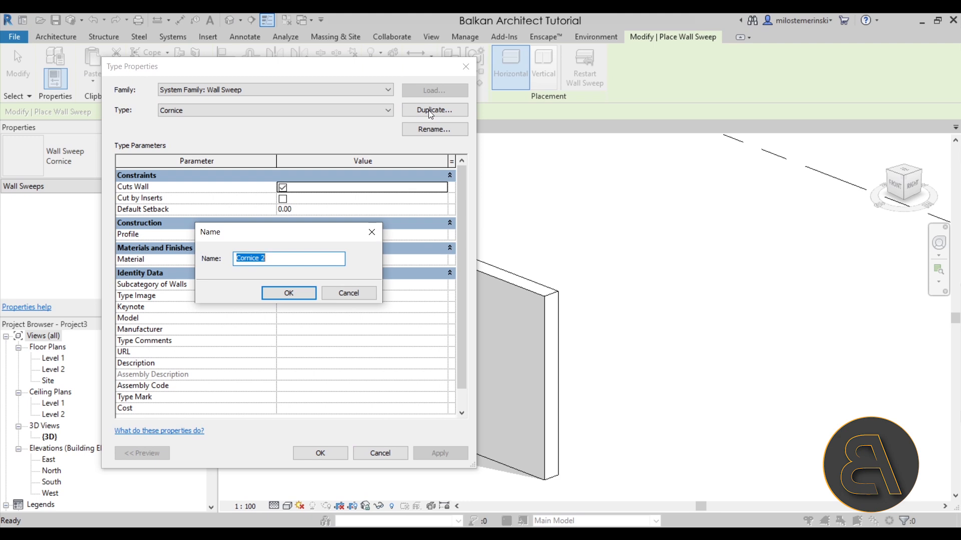
type("Crow")
key("BackSpace")
type("n Molding")
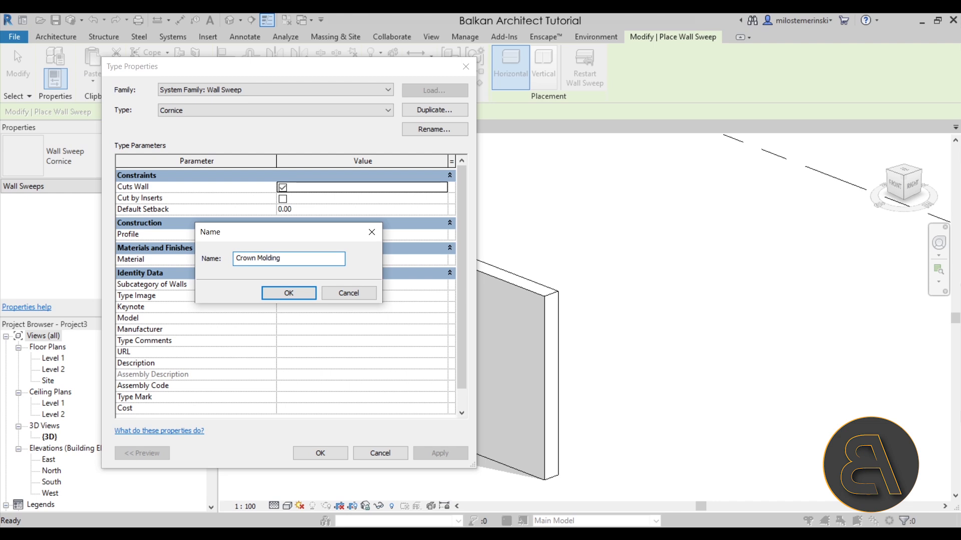
key("Return")
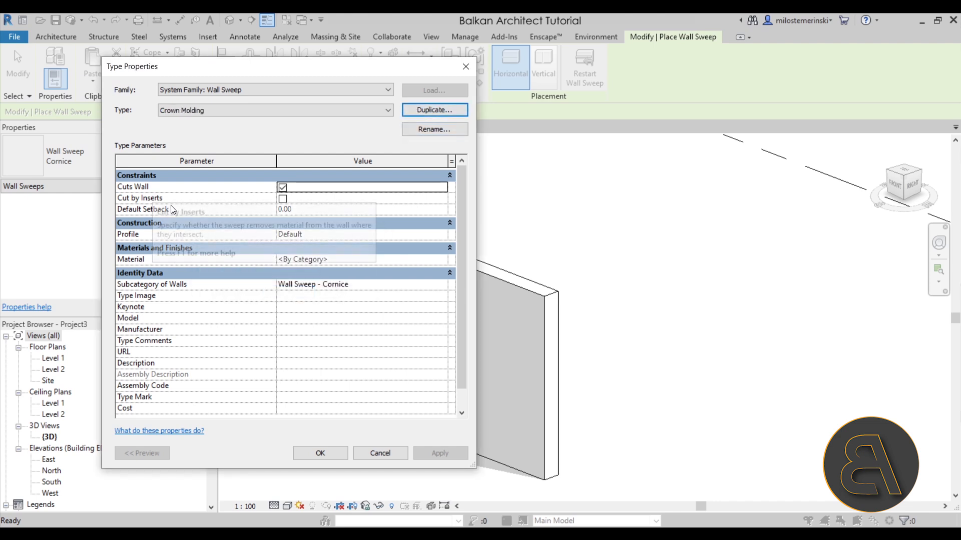
- Set the Crown Molding type's profile to Crown Profile : Crown Profile and apply the type properties
left_click(445, 236)
left_click(440, 234)
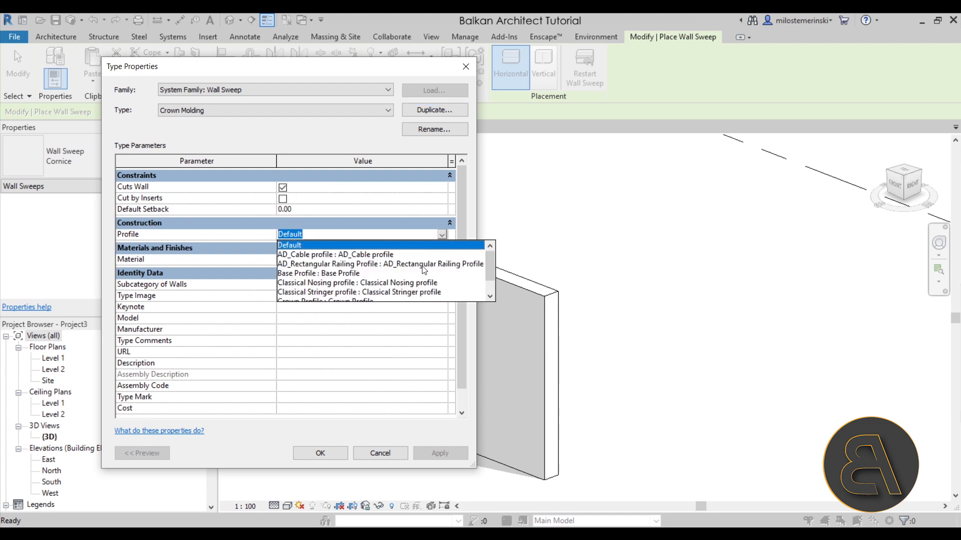
scroll(418, 270, "down", 1)
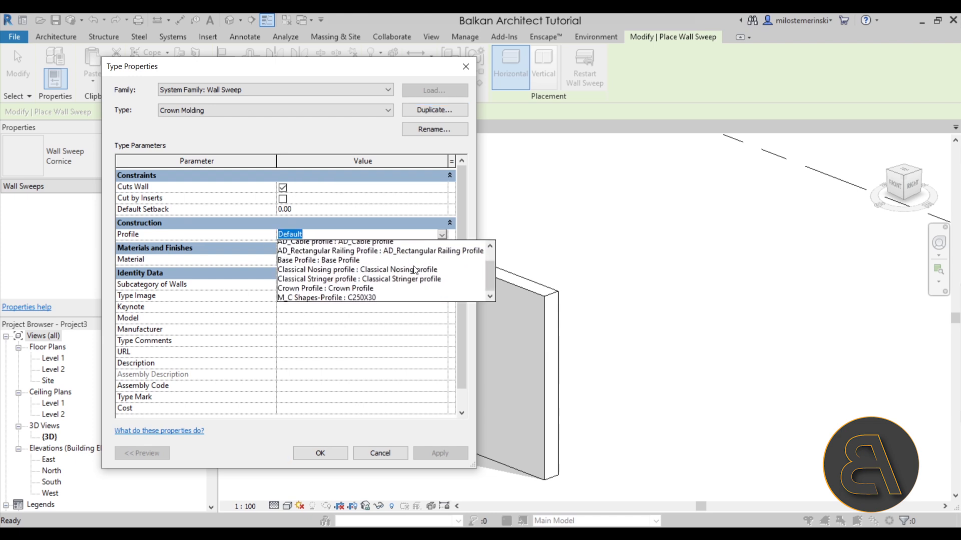
left_click(369, 284)
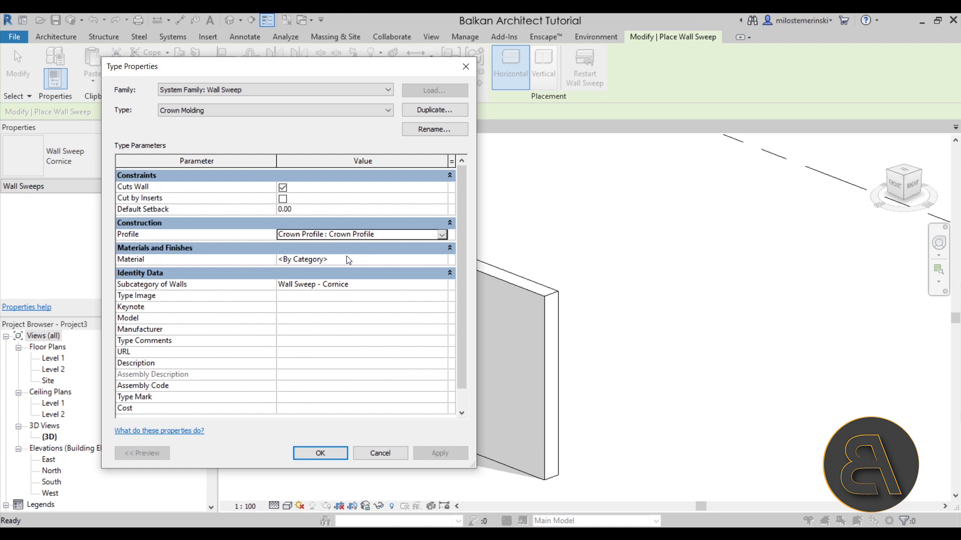
left_click(343, 453)
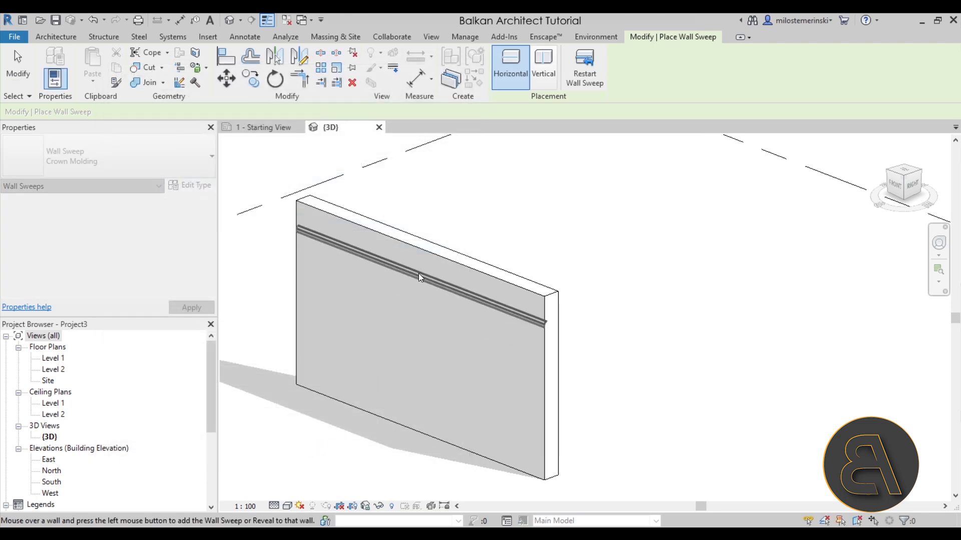
- Place the Crown Molding sweep along the top edge of the wall's front face and select it
scroll(458, 275, "up", 3)
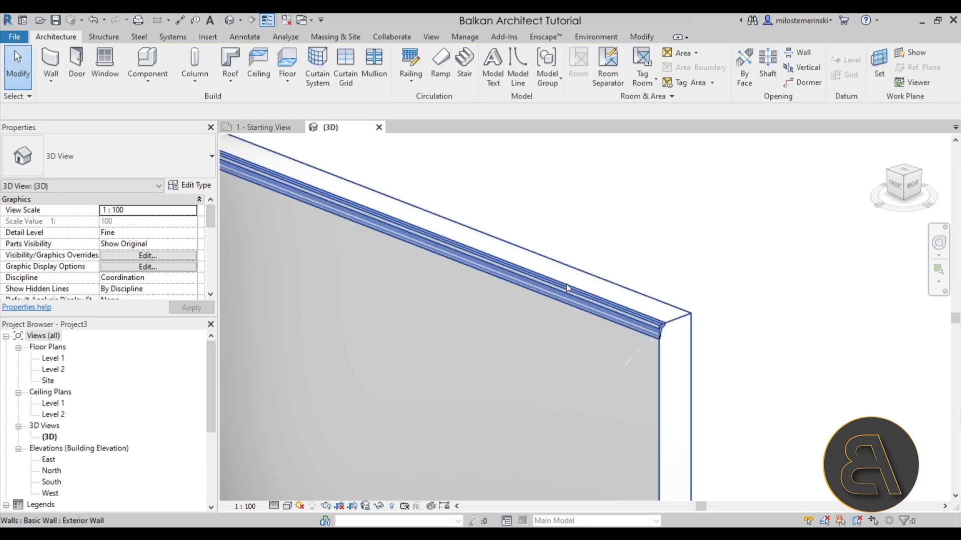
left_click(575, 302)
scroll(616, 215, "down", 3)
middle_click_drag(615, 214, 563, 190, "shift")
scroll(445, 235, "up", 1)
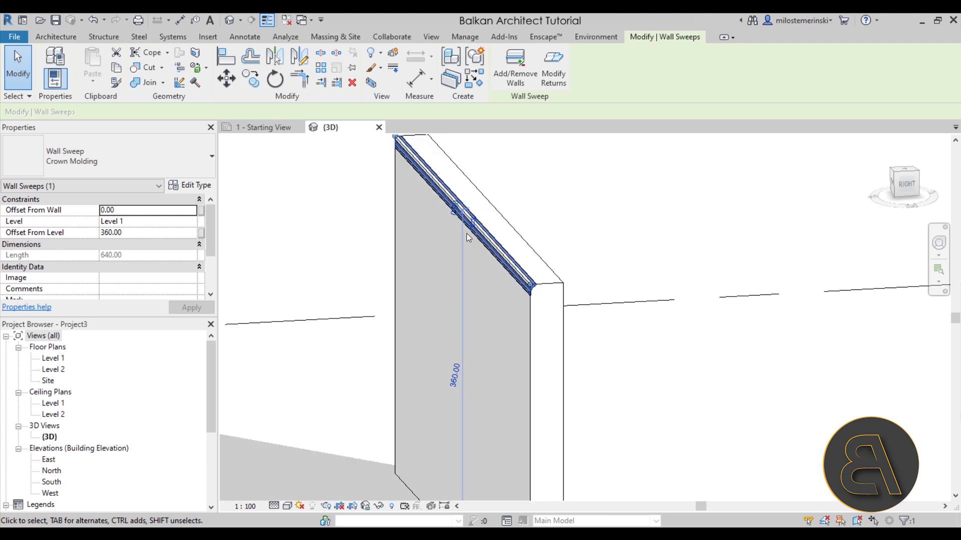
- Flip the selected Crown Molding sweep vertically at the top of the wall
scroll(466, 233, "up", 3)
scroll(479, 224, "down", 2)
middle_click_drag(479, 224, 609, 274, "shift")
scroll(195, 240, "down", 5)
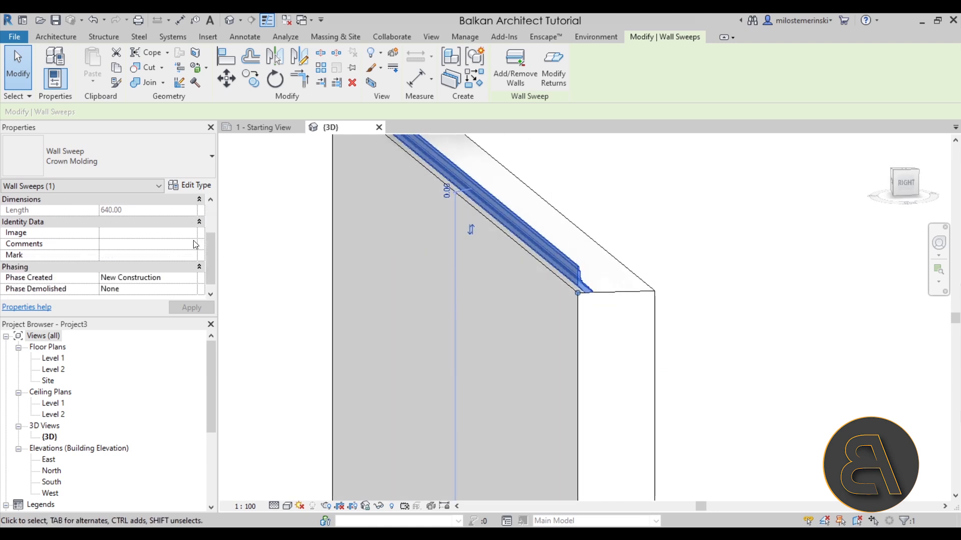
- Examine the instance and type properties of the selected Crown Molding sweep
scroll(194, 244, "up", 5)
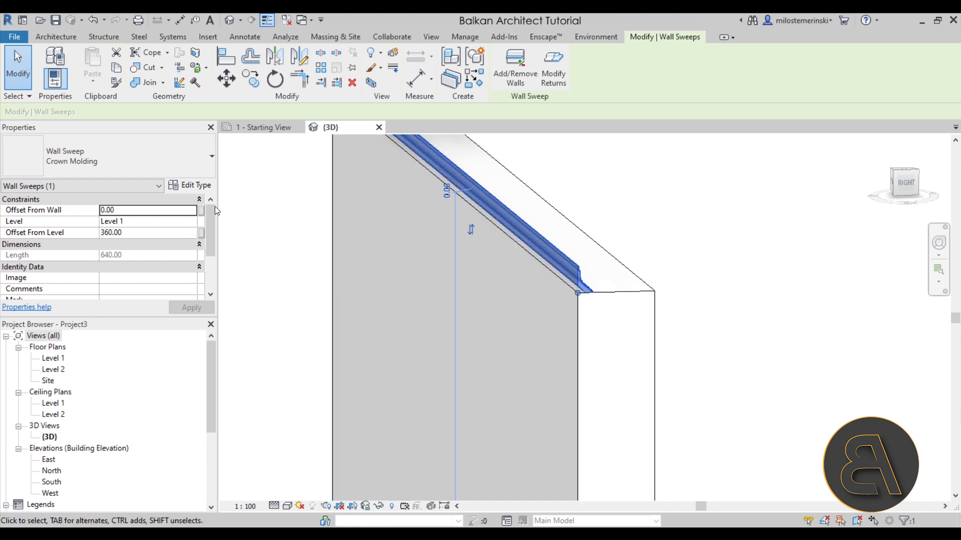
left_click(190, 188)
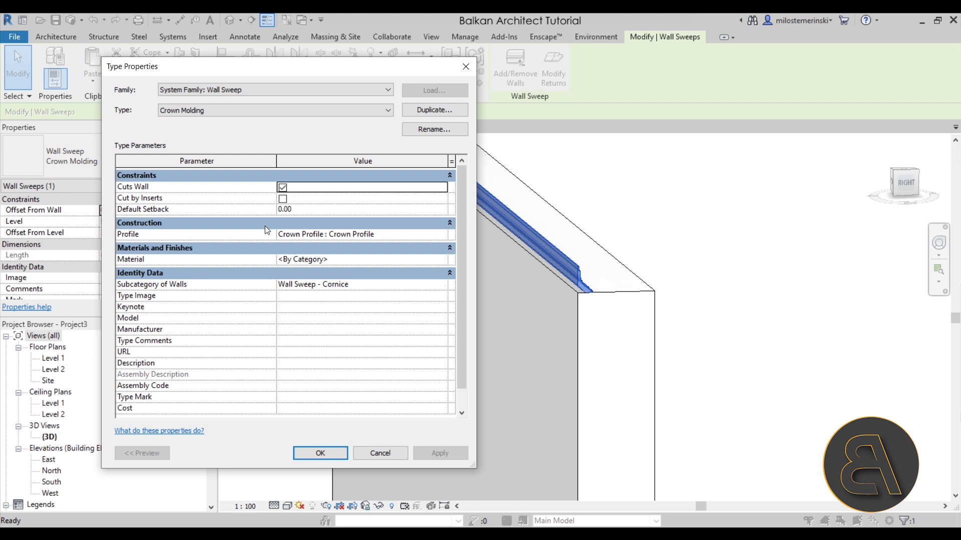
scroll(417, 242, "down", 1)
scroll(418, 241, "up", 1)
left_click(380, 454)
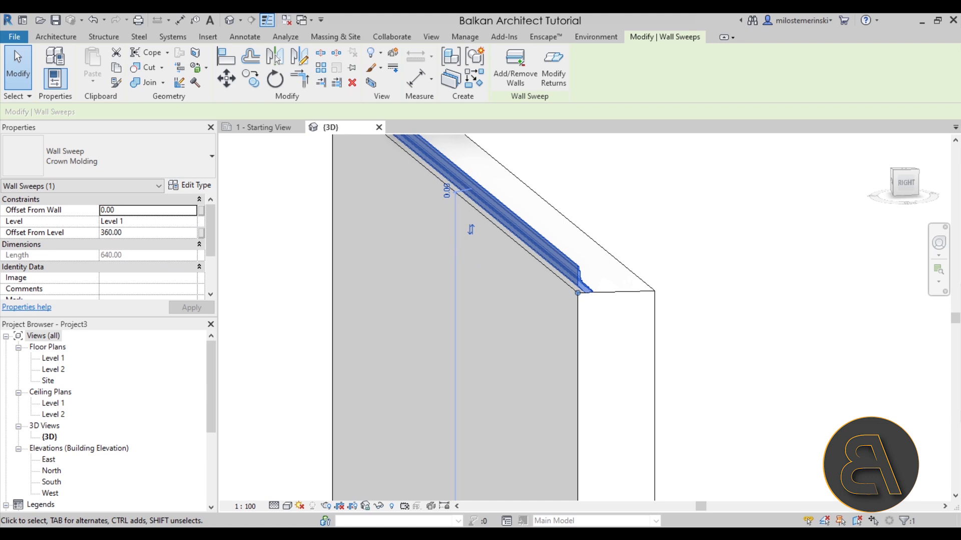
key("Escape")
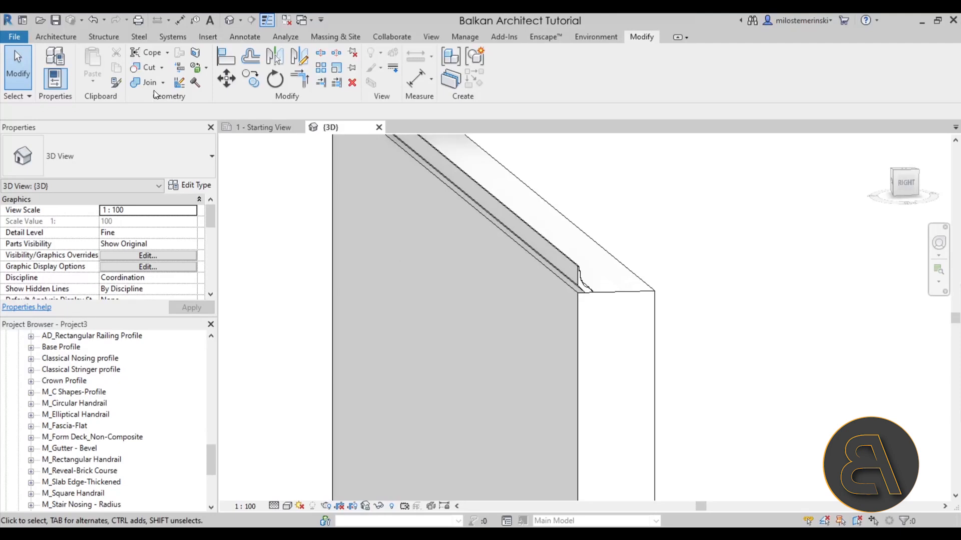
- Open the Crown Profile family and mirror all its profile lines about the vertical reference plane without keeping a copy
left_click(46, 22)
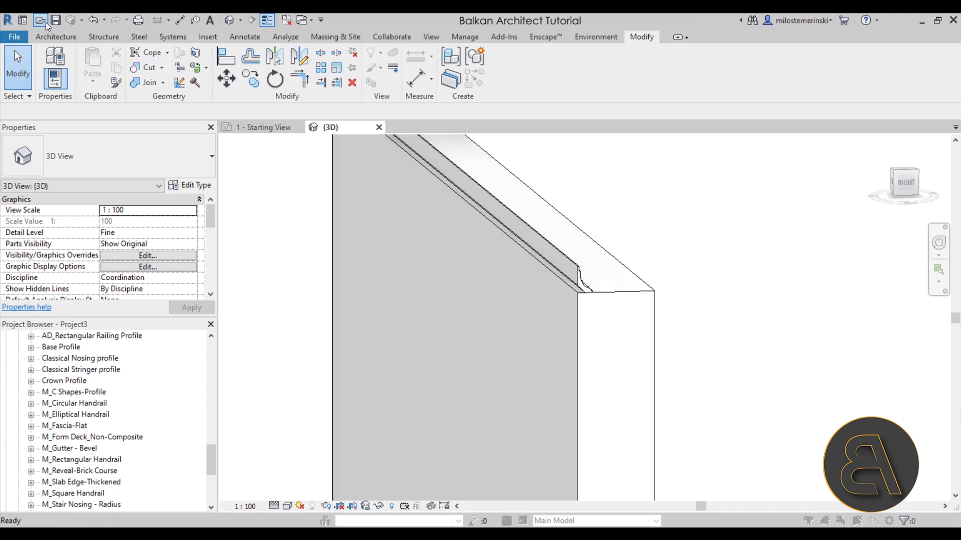
scroll(360, 300, "down", 1)
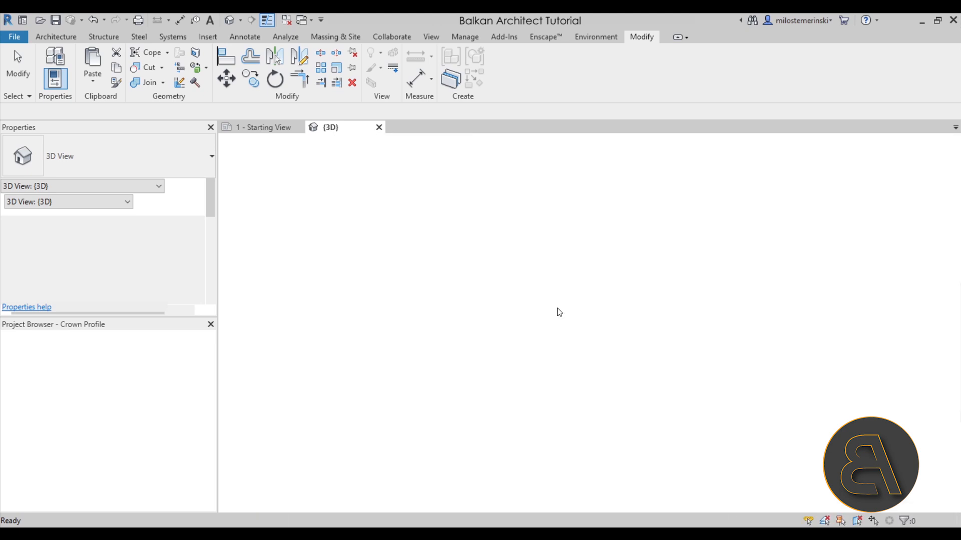
left_click_drag(551, 294, 614, 387)
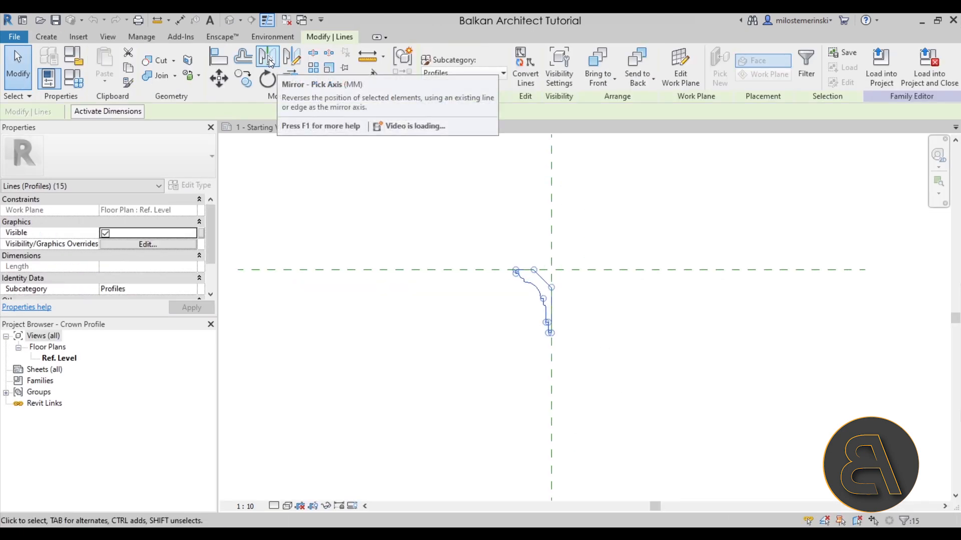
left_click(269, 60)
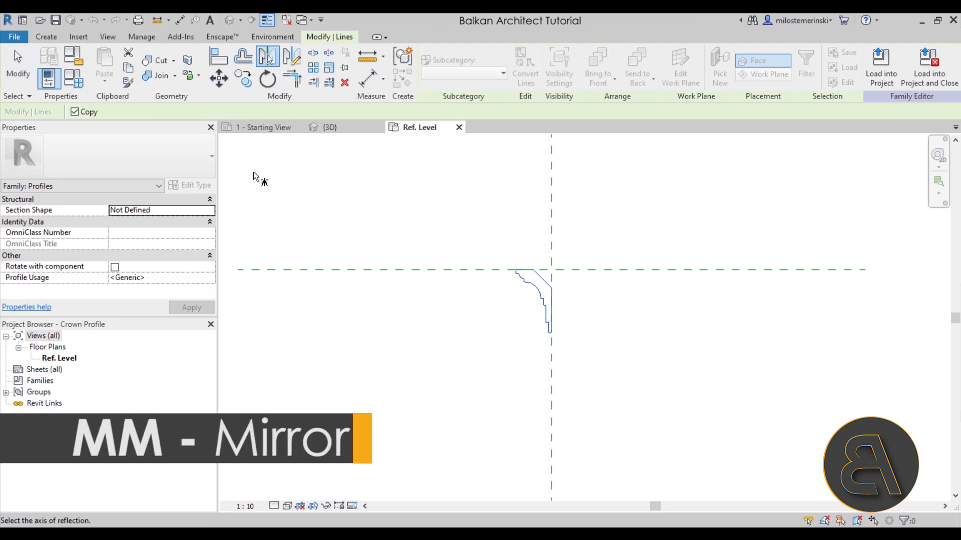
left_click(75, 112)
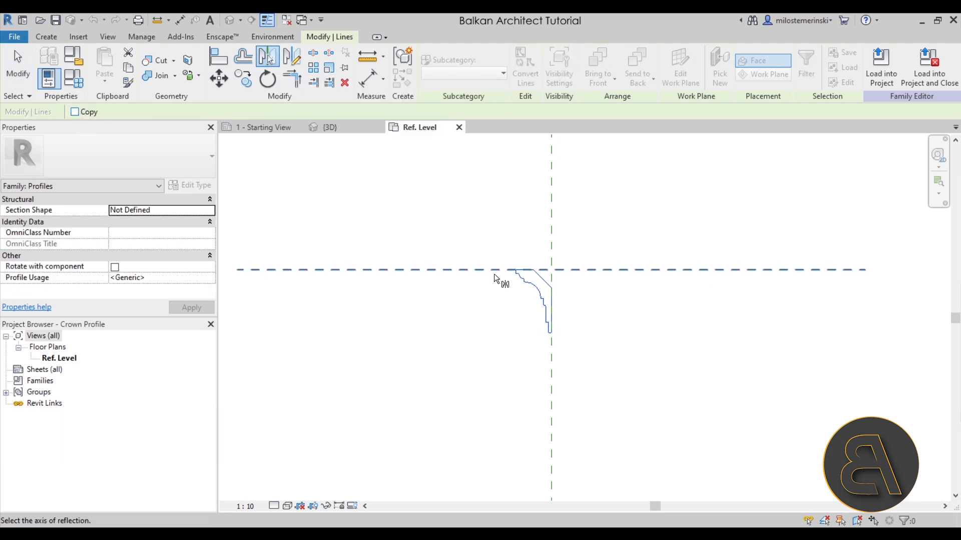
left_click(548, 245)
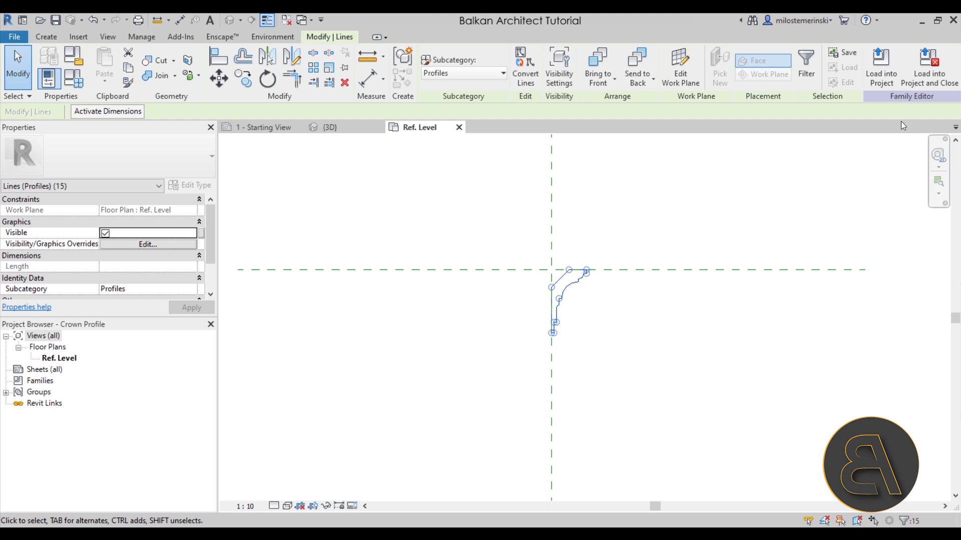
- Save the Crown Profile family, load it into the project and close it, overwriting the existing version
left_click(915, 85)
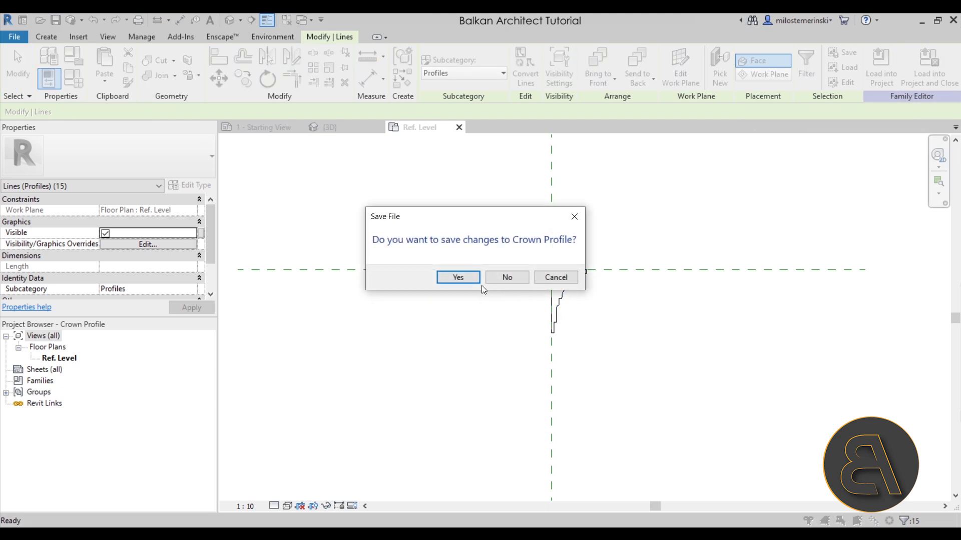
left_click(463, 282)
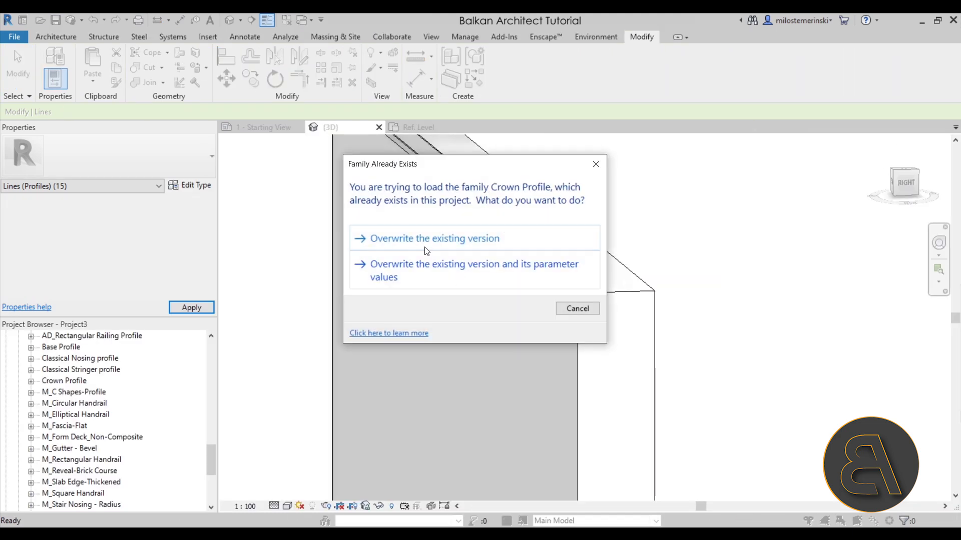
left_click(415, 241)
- Flip the Crown Molding sweep vertically at the wall's top edge and check its shape up close
left_click(527, 264)
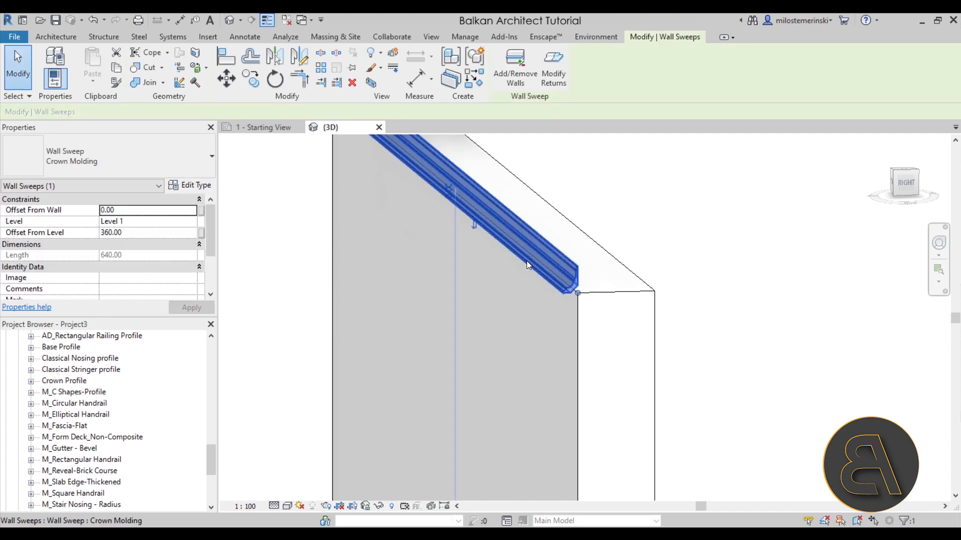
left_click(473, 226)
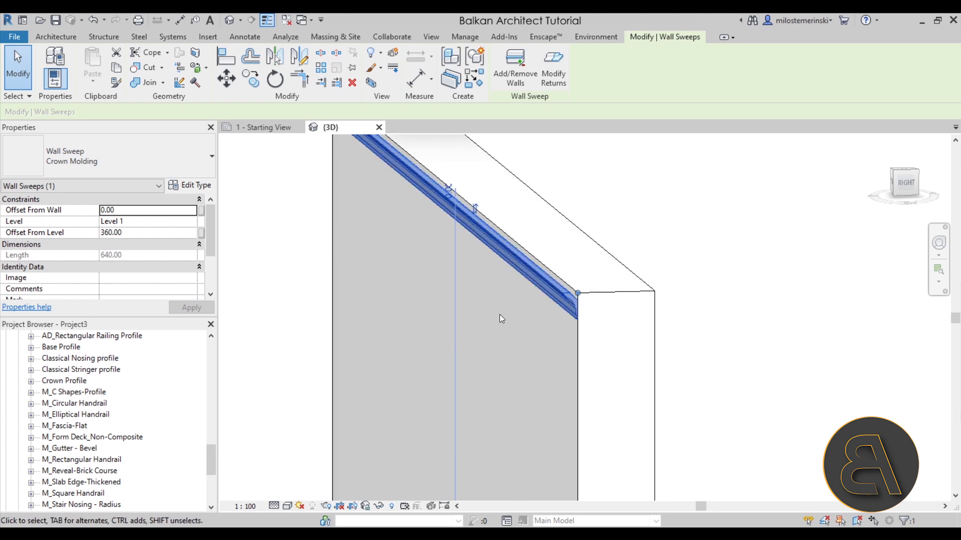
key("Escape")
middle_click_drag(541, 328, 560, 266, "shift")
scroll(280, 395, "up", 5)
scroll(280, 408, "down", 3)
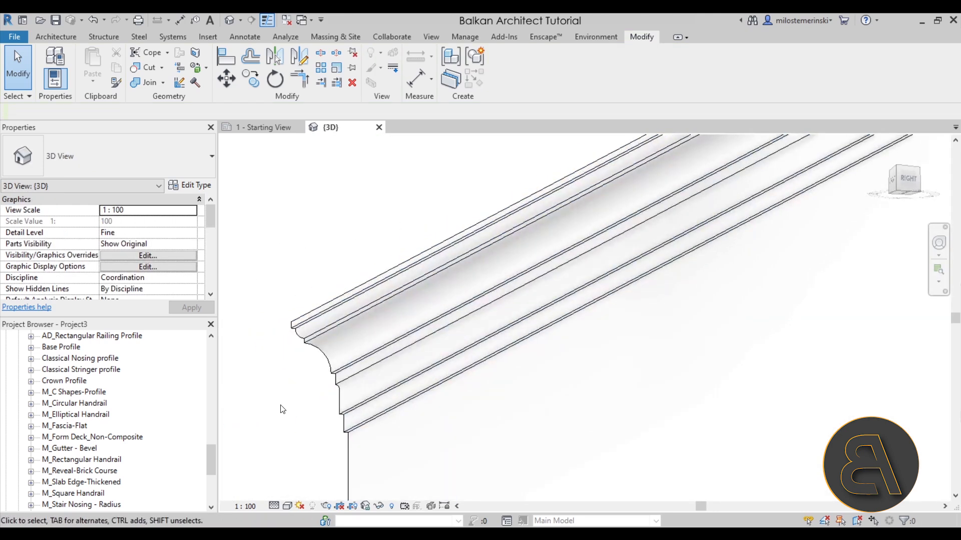
- Start a new wall sweep and duplicate the Crown Molding type as Base Molding
scroll(371, 256, "down", 4)
middle_click_drag(436, 290, 467, 417, "shift")
middle_click_drag(467, 416, 448, 338)
scroll(429, 339, "down", 1)
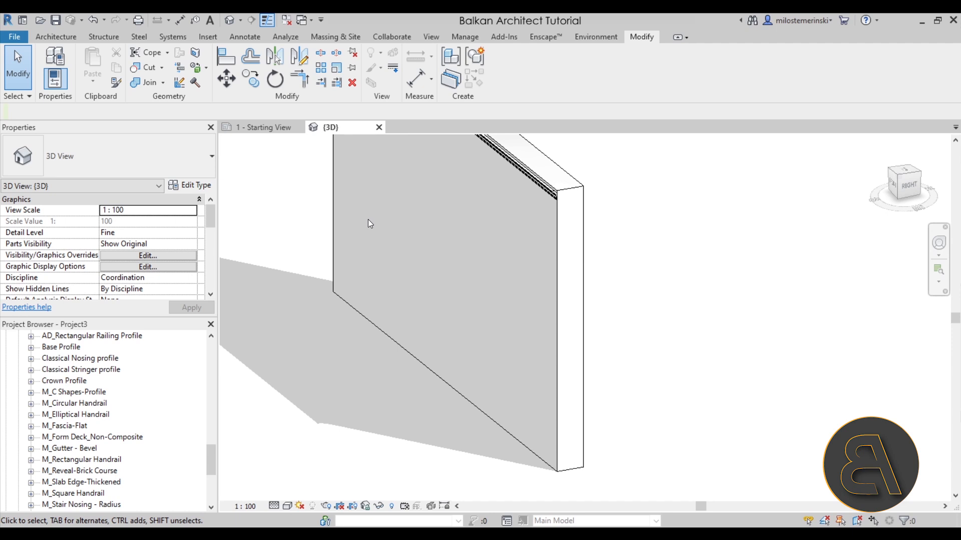
left_click(55, 36)
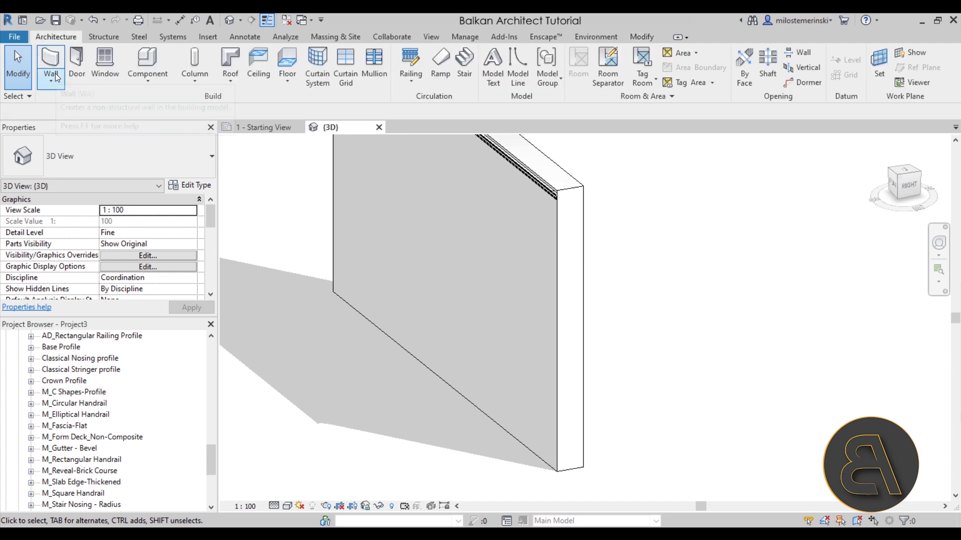
left_click(55, 73)
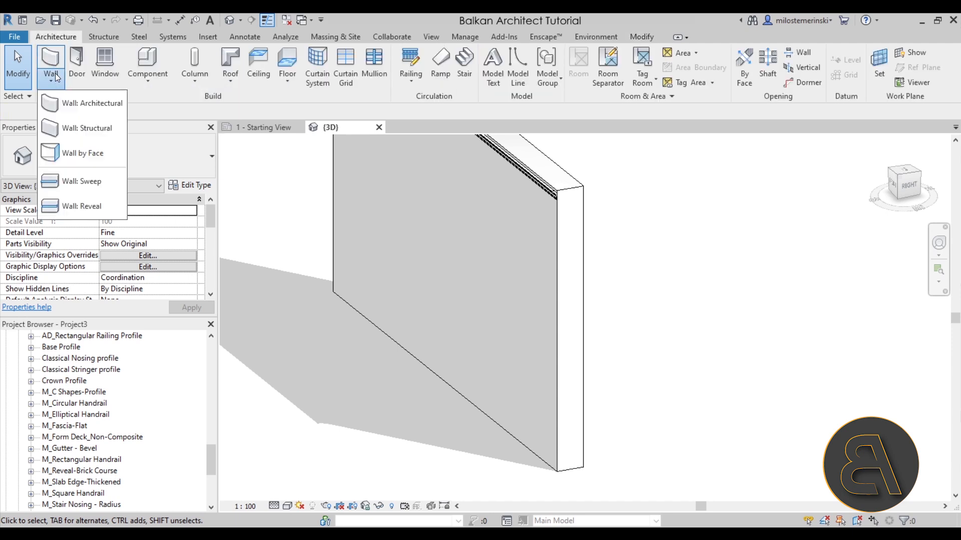
left_click(80, 182)
left_click(189, 185)
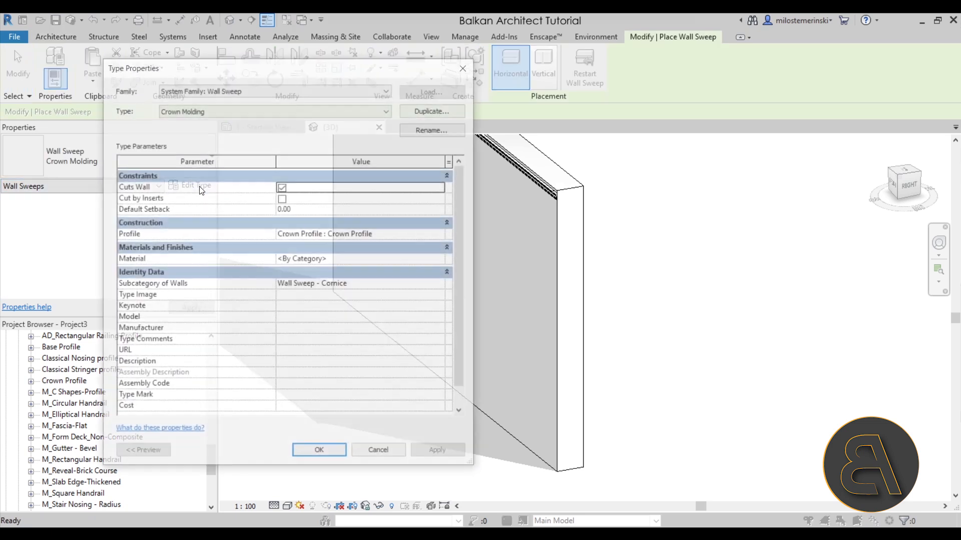
left_click(410, 111)
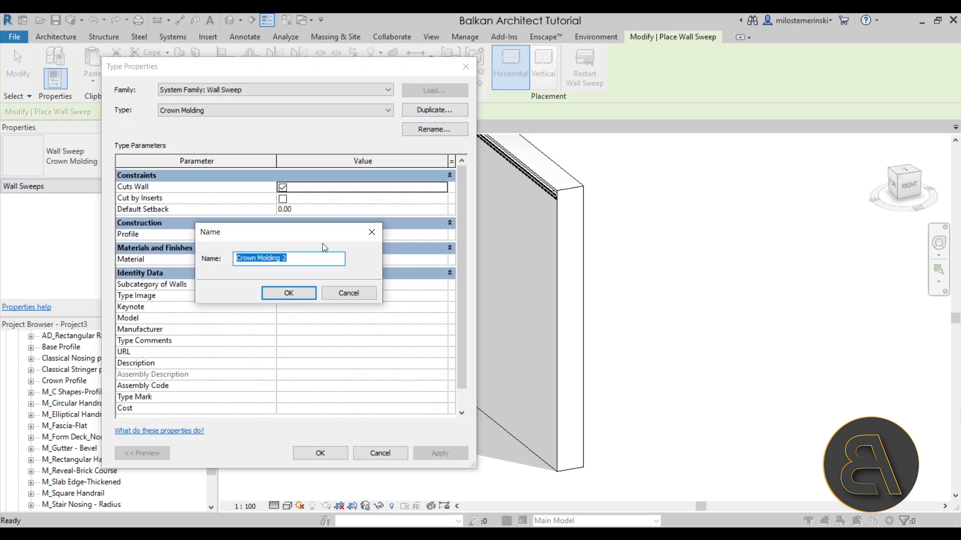
left_click(296, 259)
left_click_drag(256, 258, 236, 258)
type("Base")
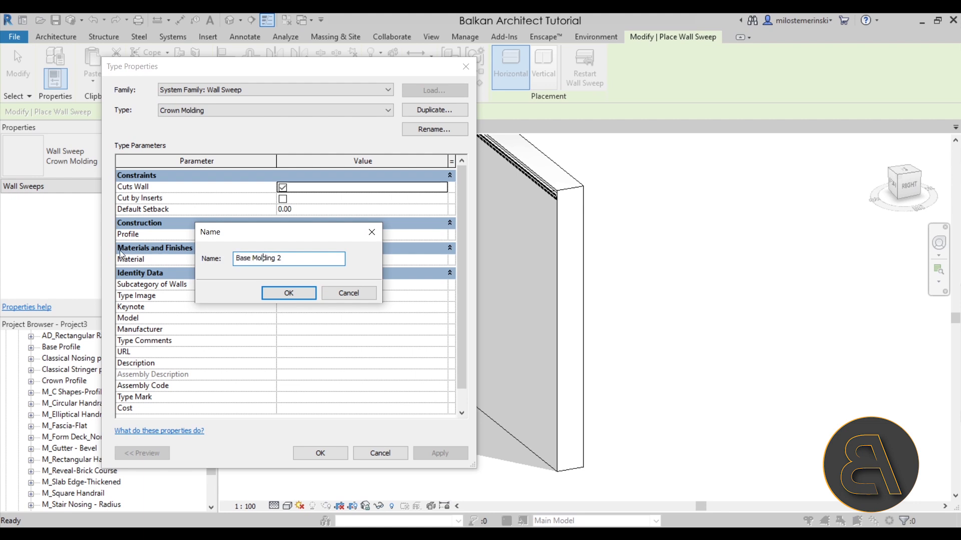
key("Return")
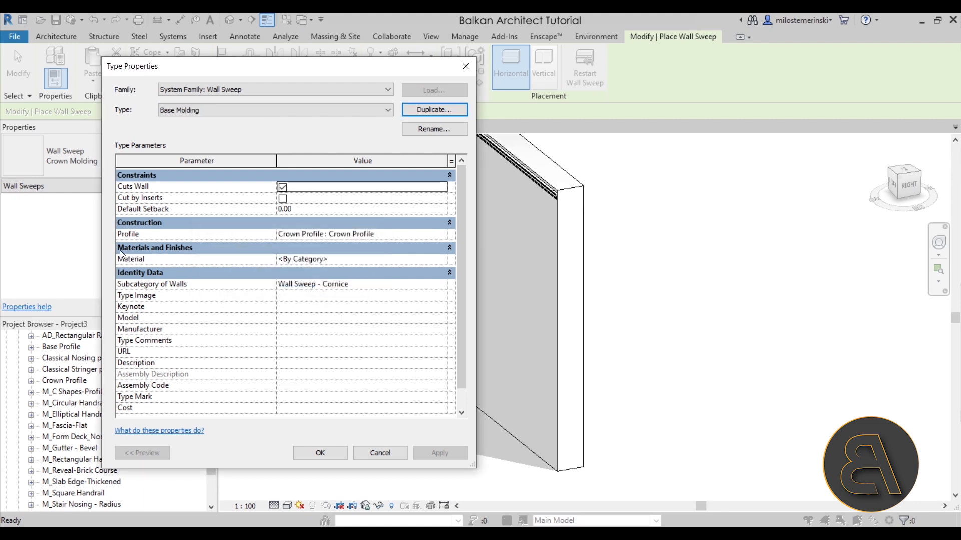
- Set the Base Molding type's profile to Base Profile : Base Profile and apply the type properties
left_click(442, 238)
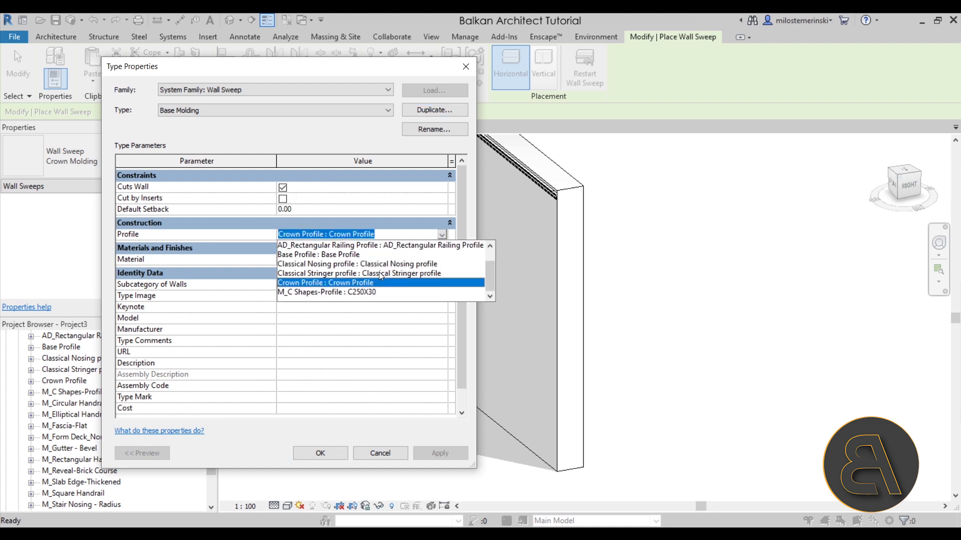
left_click(336, 255)
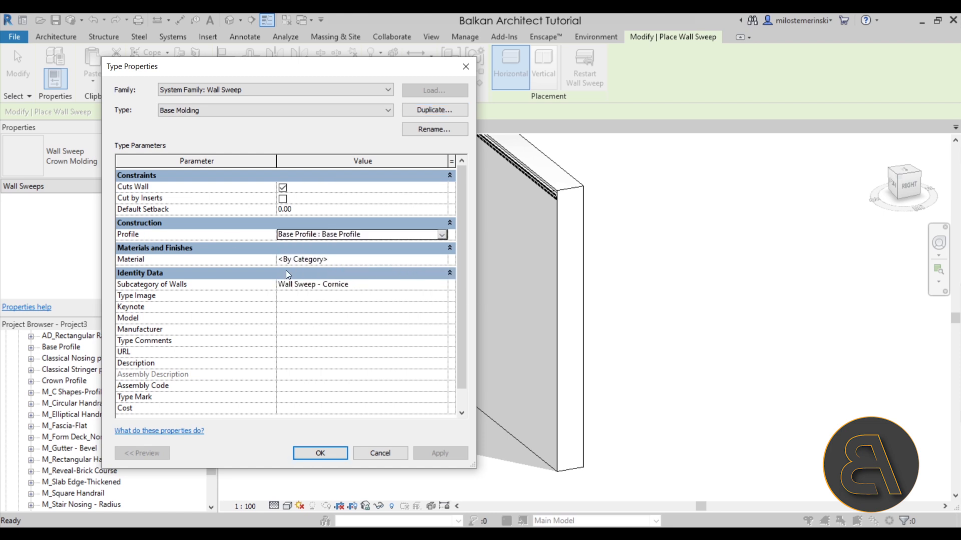
left_click(329, 452)
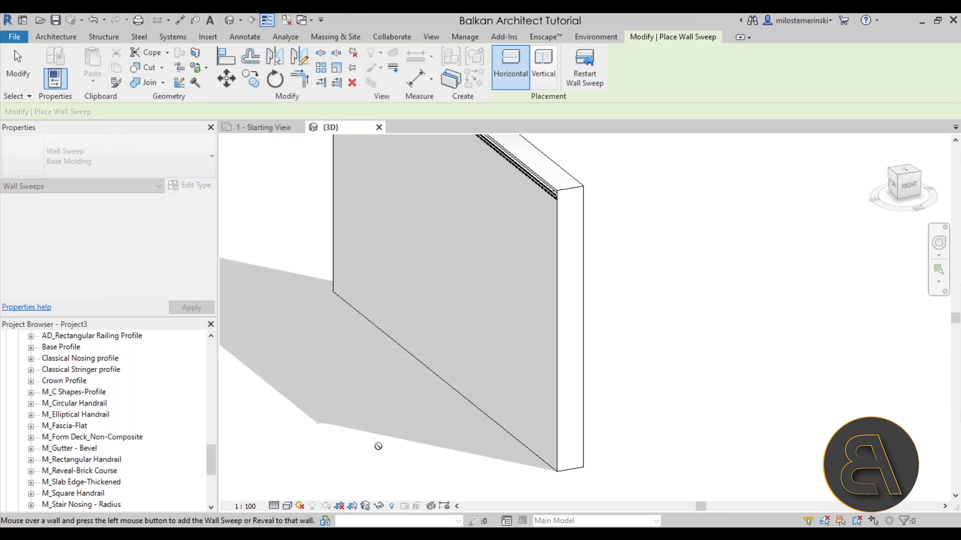
- Place the Base Molding sweep along the bottom edge of the wall's front face and select it
left_click(427, 364)
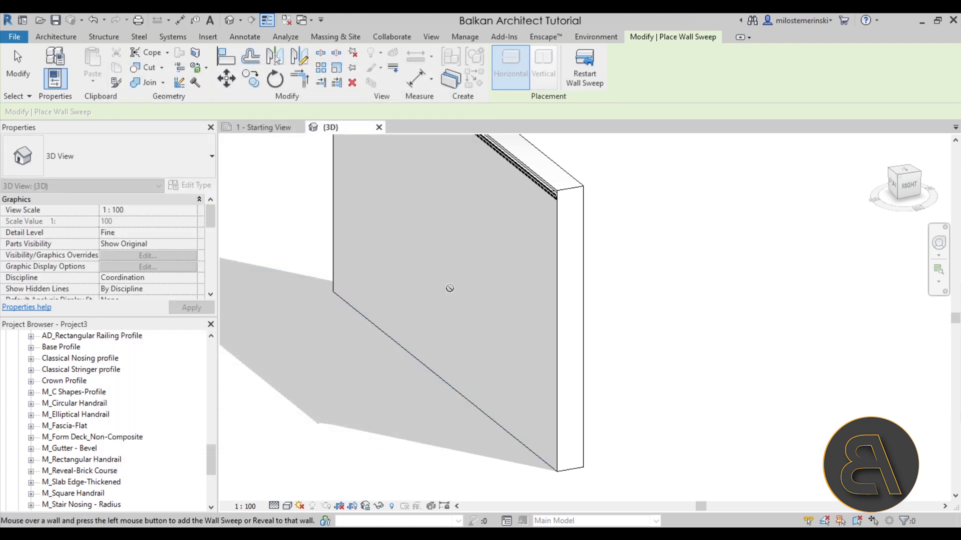
key("Escape")
scroll(568, 473, "up", 8)
scroll(560, 473, "up", 3)
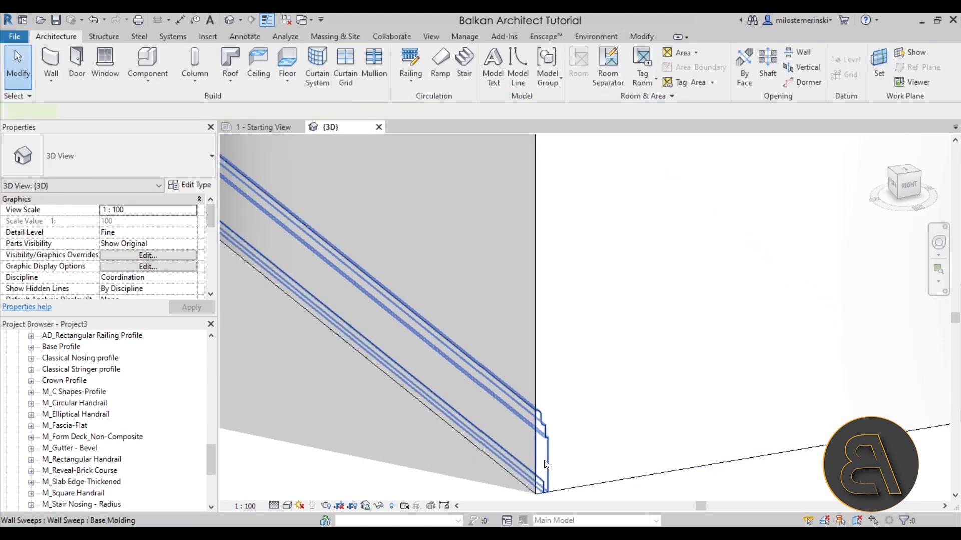
left_click(546, 465)
- Flip the Base Molding sweep vertically at the bottom of the wall
scroll(514, 356, "down", 5)
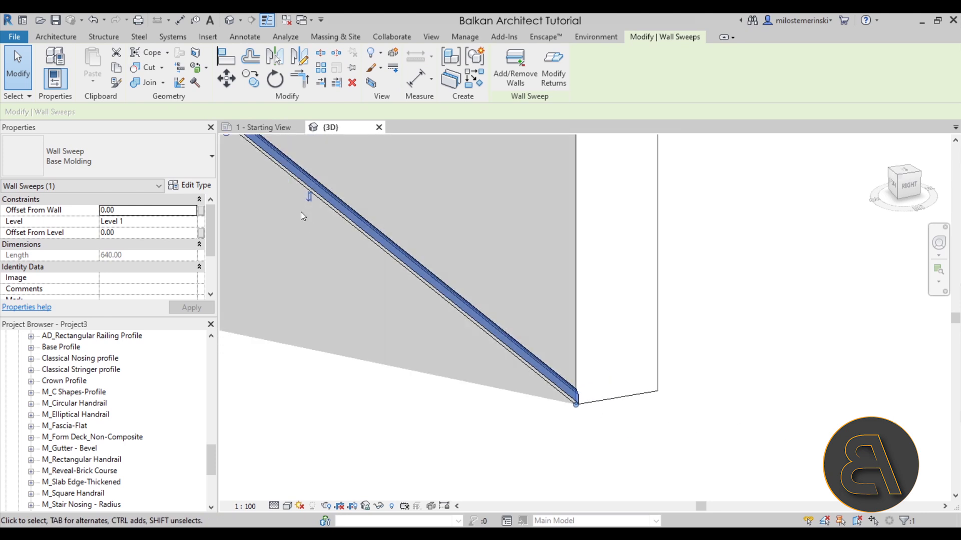
left_click(306, 201)
left_click(321, 200)
left_click(317, 202)
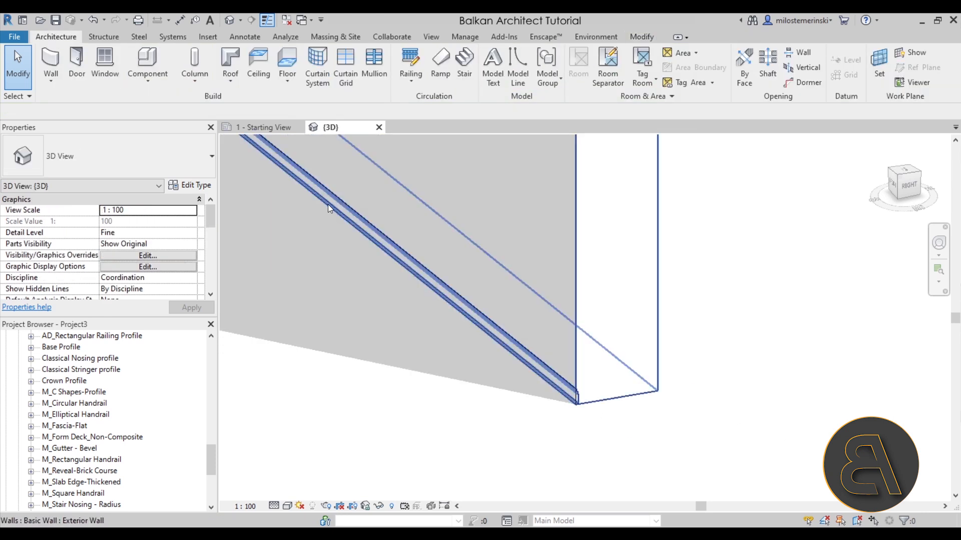
left_click(577, 399)
left_click(302, 209)
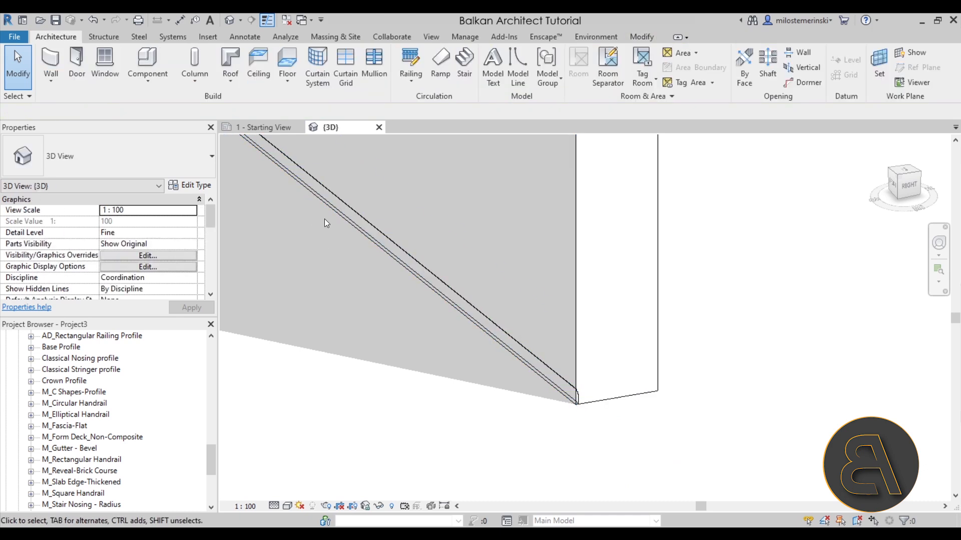
left_click(331, 200)
left_click(307, 203)
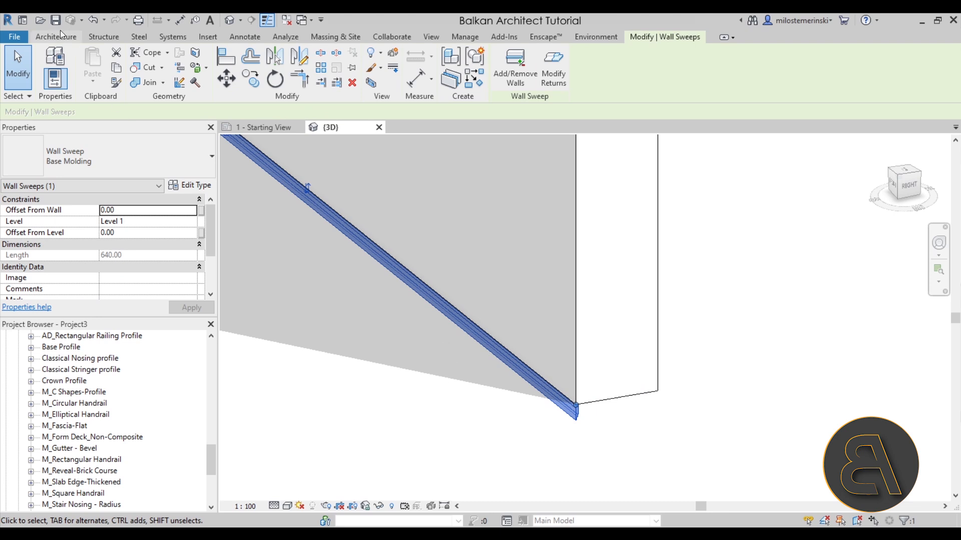
- Open the Base Profile family file from the Desktop for editing
left_click(37, 25)
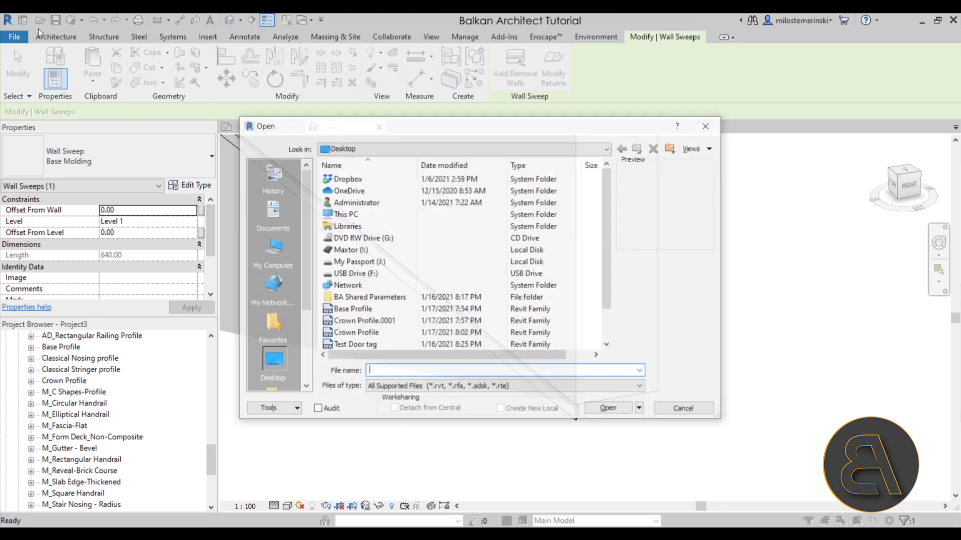
scroll(381, 315, "down", 1)
double_click(344, 274)
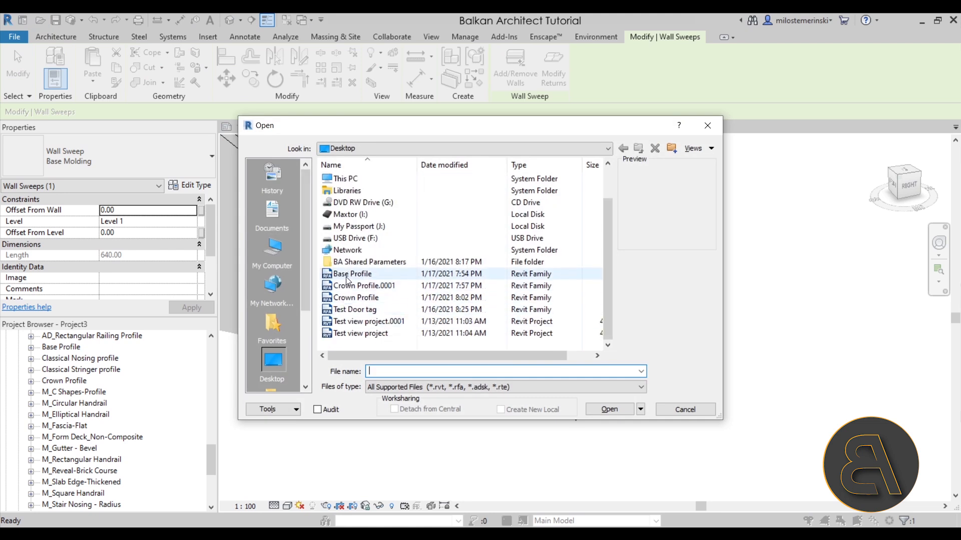
- Mirror all the profile lines across the vertical centre reference plane without keeping the original
scroll(598, 306, "up", 3)
left_click_drag(530, 279, 617, 447)
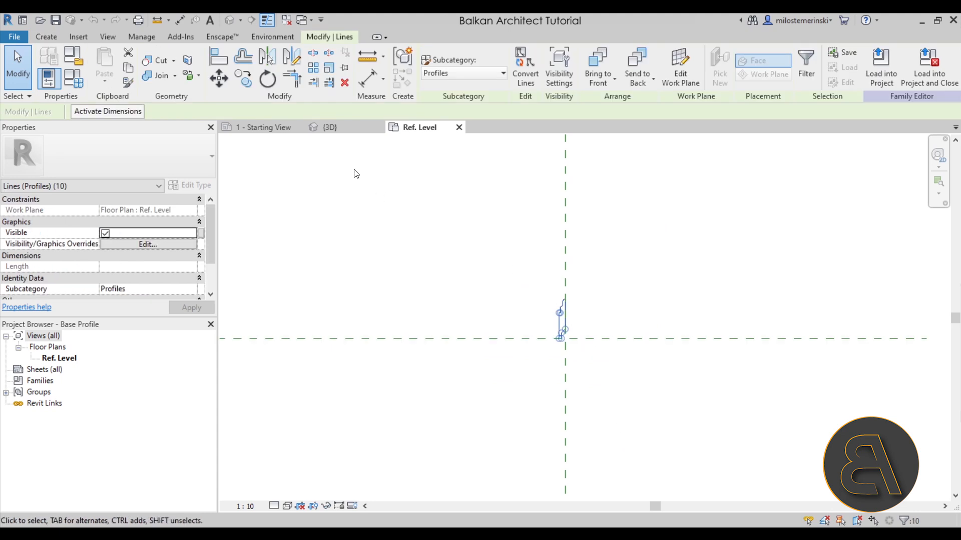
key("m")
key("m")
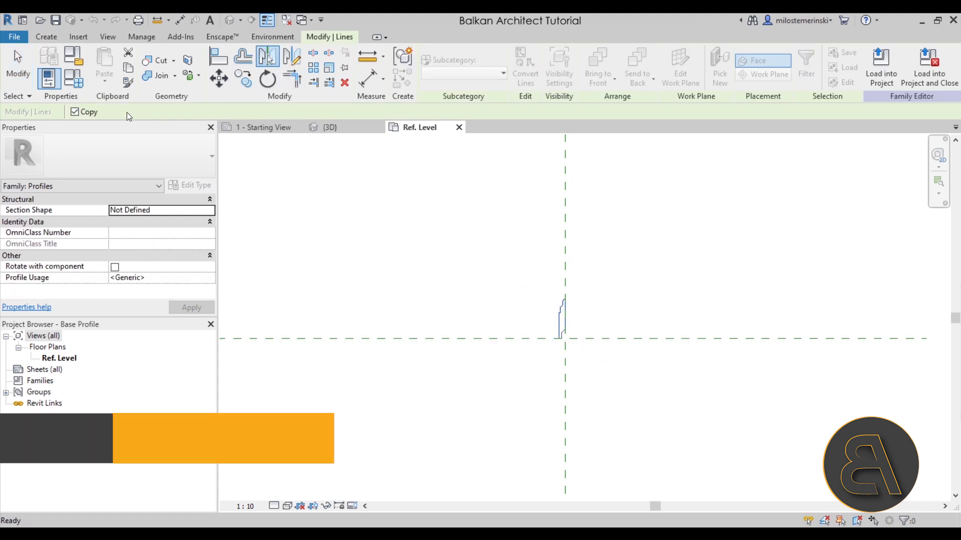
left_click(563, 217)
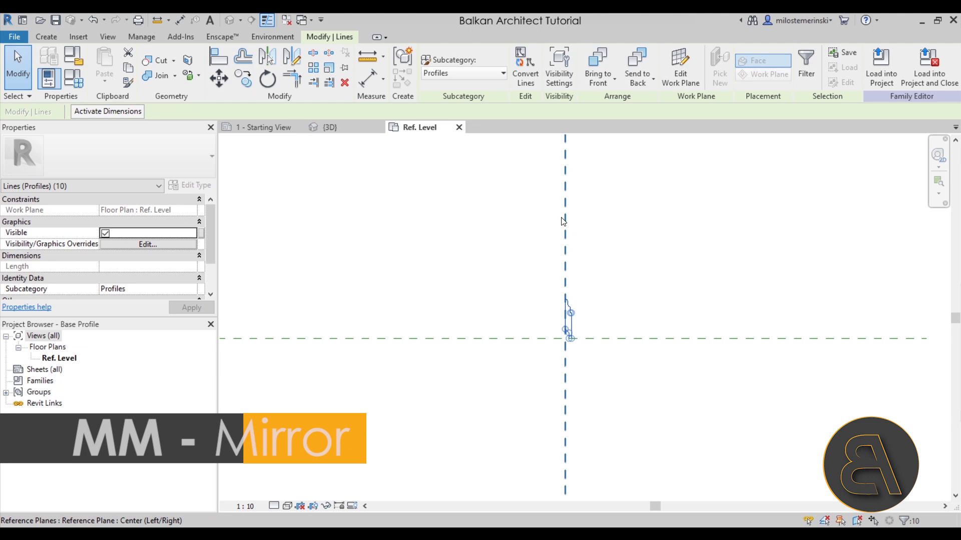
- Reload the mirrored Base Profile family into the project, saving its changes and closing the family
left_click(923, 74)
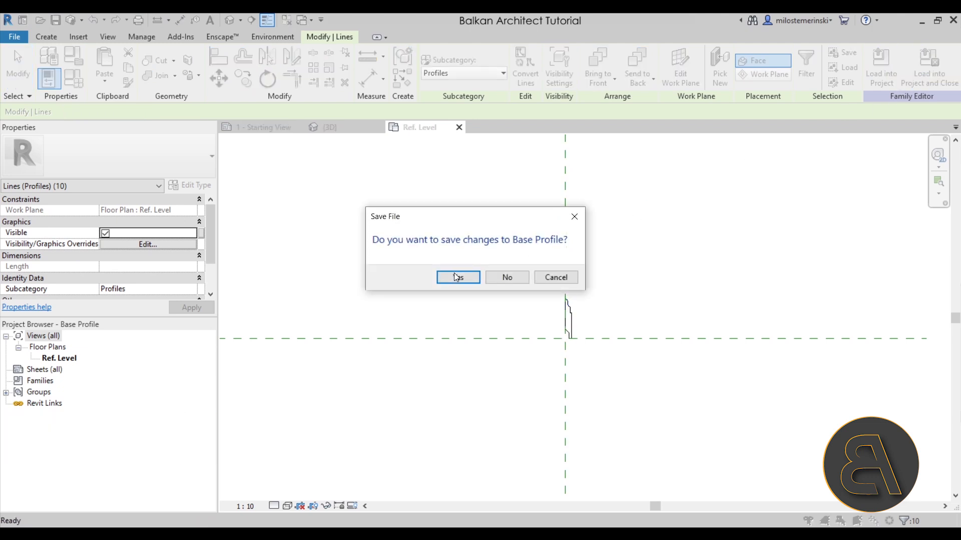
left_click(453, 276)
left_click(418, 241)
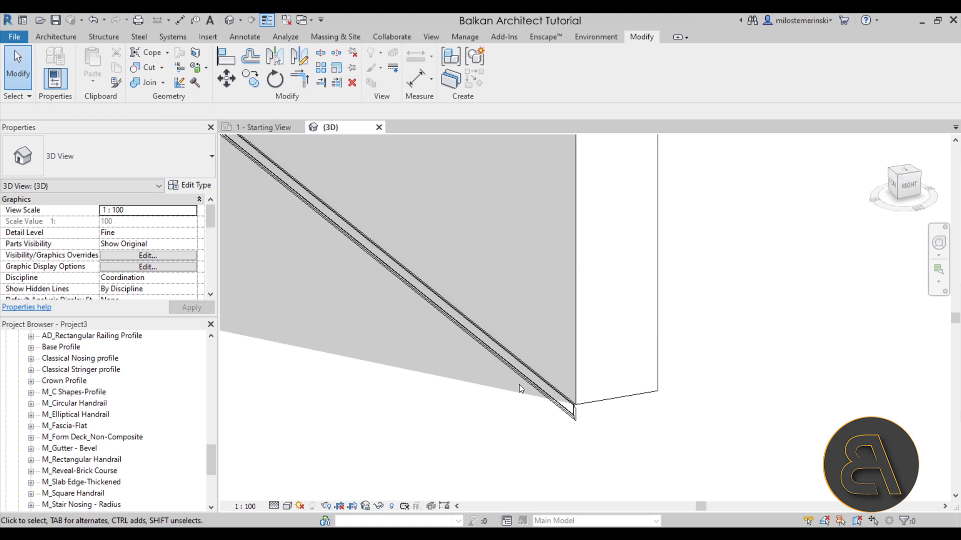
- Flip the Base Molding sweep vertically so it sits on the wall face above the bottom edge
left_click(519, 382)
scroll(519, 380, "down", 1)
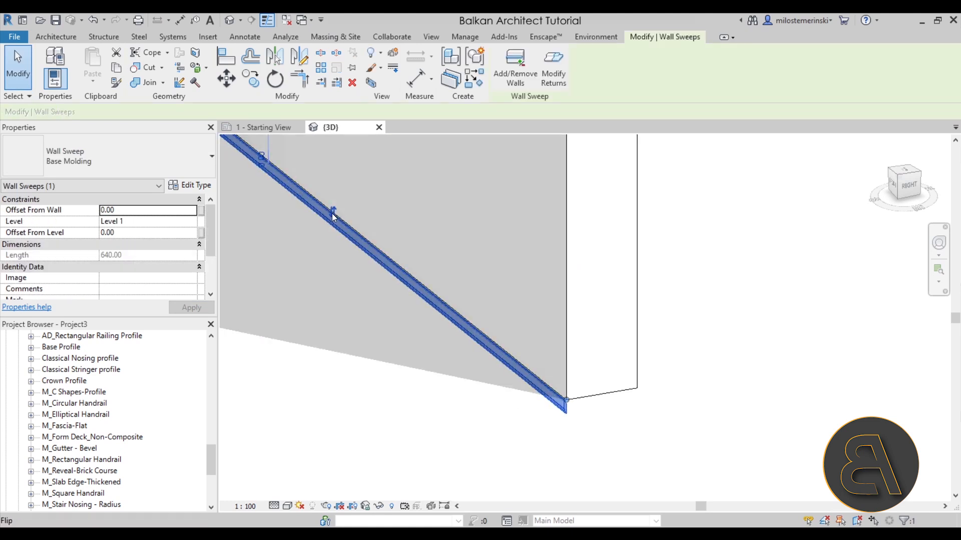
left_click(332, 215)
left_click(533, 429)
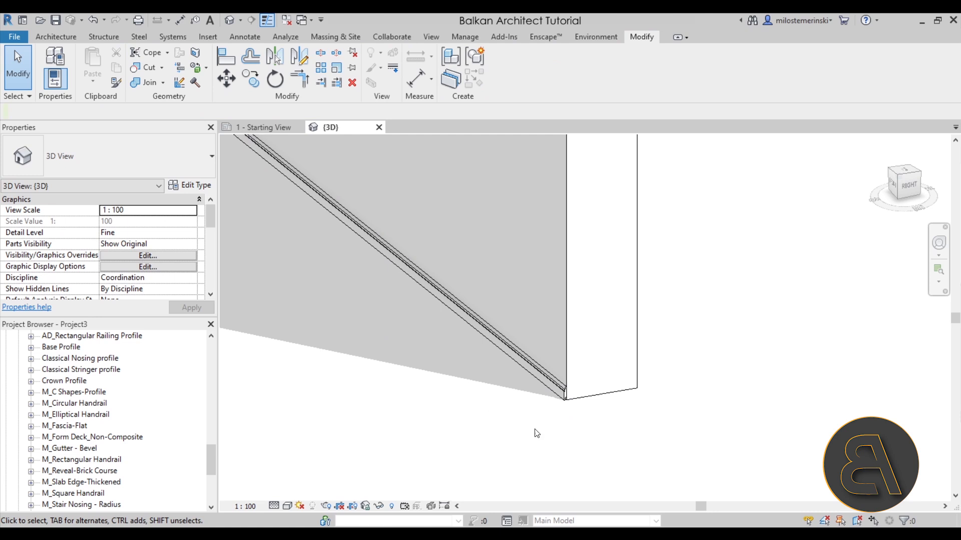
- Examine the Base Molding sweep's profile at the wall's end and its placement along the whole wall
scroll(571, 438, "up", 6)
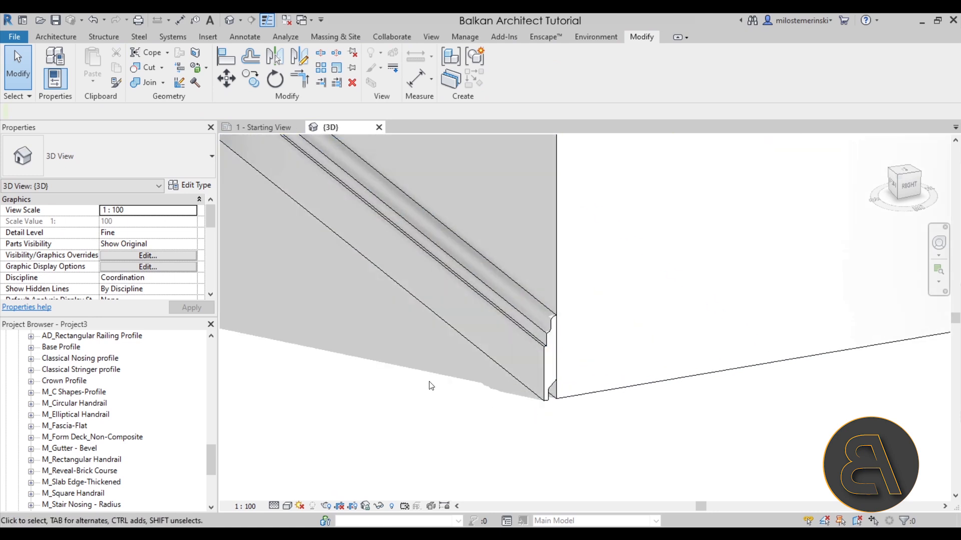
scroll(461, 398, "down", 2)
middle_click_drag(463, 399, 480, 389, "shift")
scroll(545, 362, "down", 6)
middle_click_drag(531, 367, 518, 311, "shift")
left_click(455, 317)
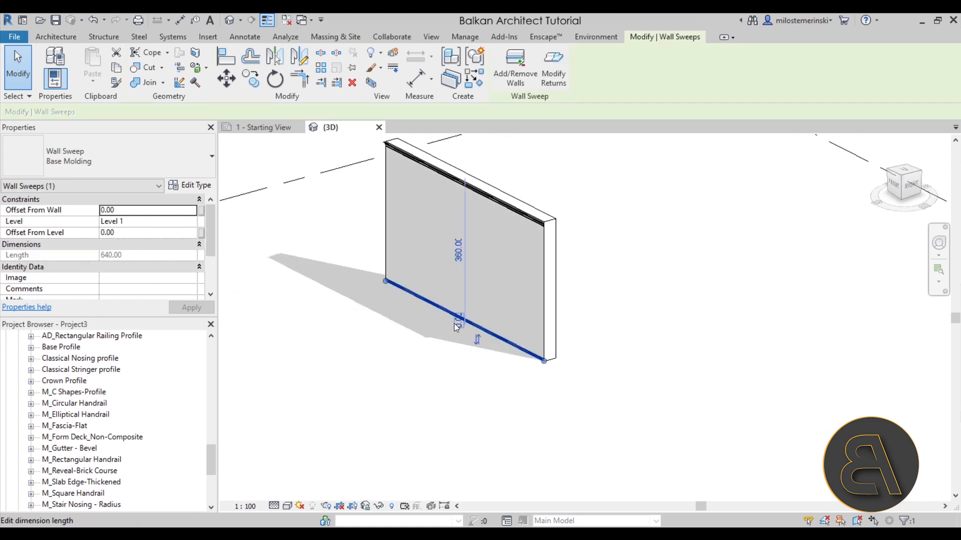
left_click(516, 393)
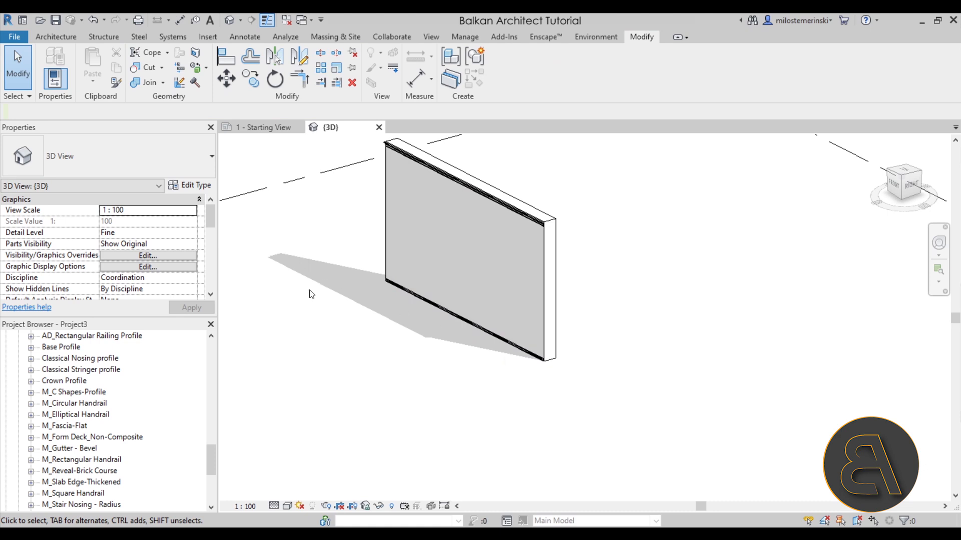
- Start a new wall using the Interior Wall type and duplicate that type as Interior Wall - Molding
left_click(56, 37)
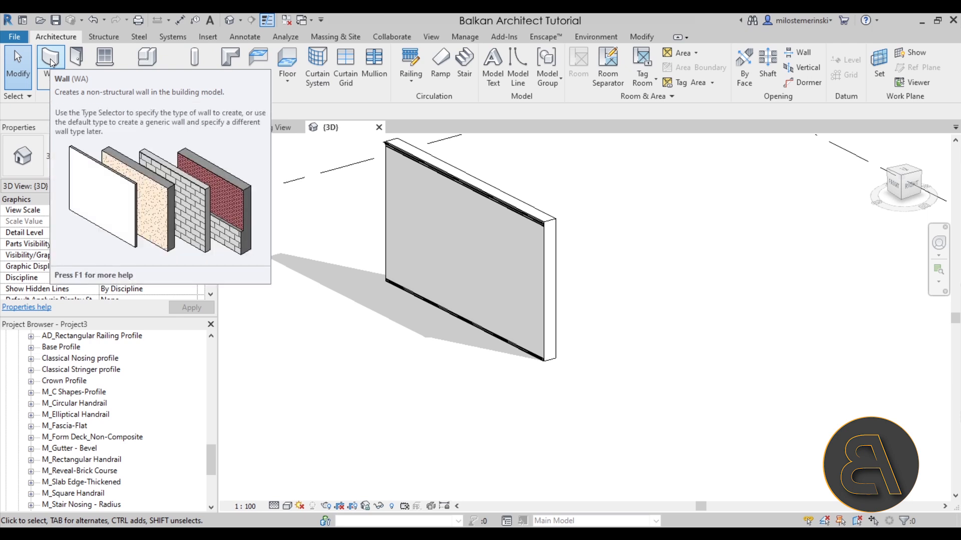
left_click(50, 59)
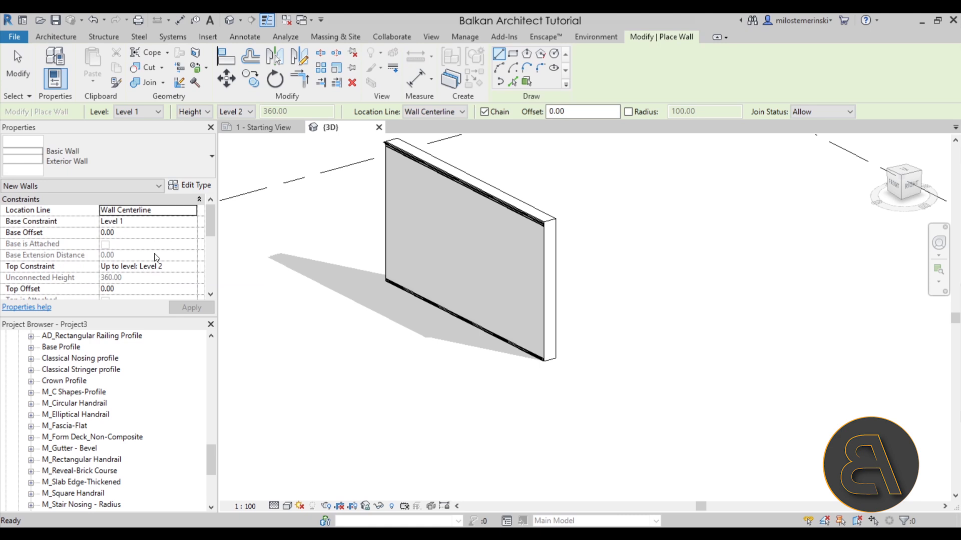
left_click(84, 161)
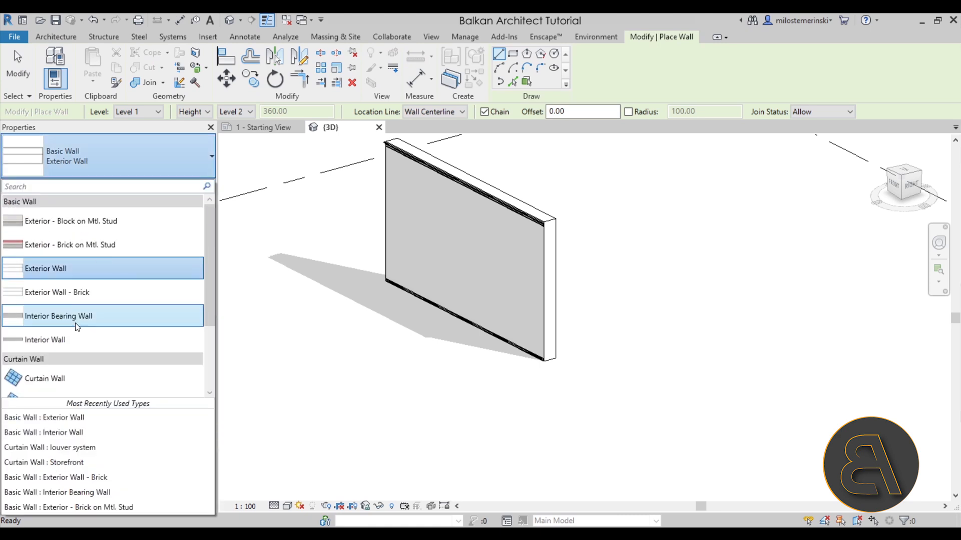
left_click(37, 340)
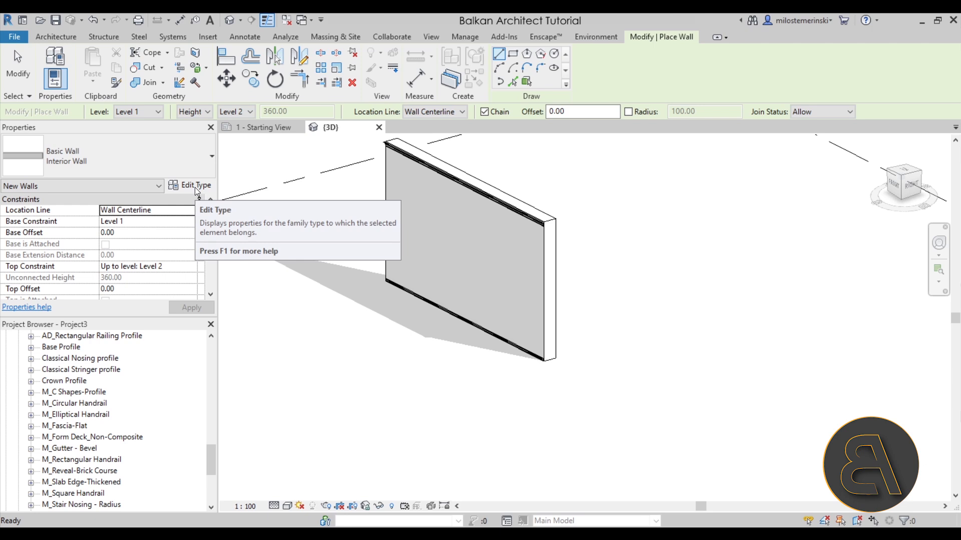
left_click(195, 186)
left_click(434, 110)
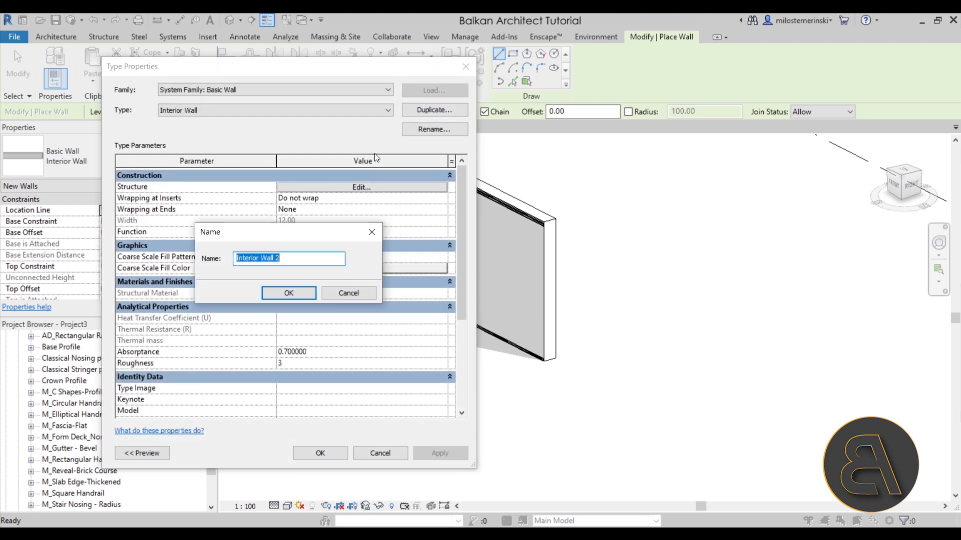
left_click(289, 258)
key("BackSpace")
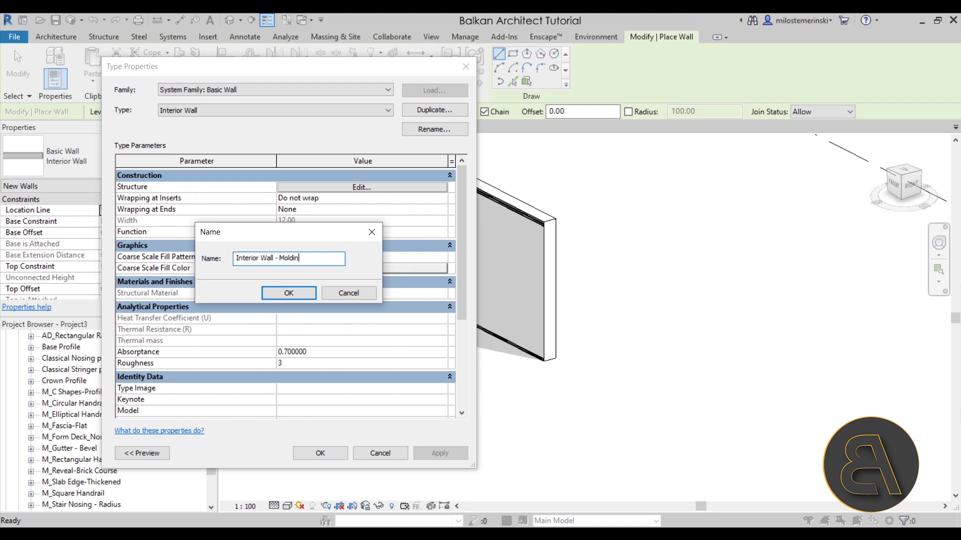
type("- Molding")
key("Return")
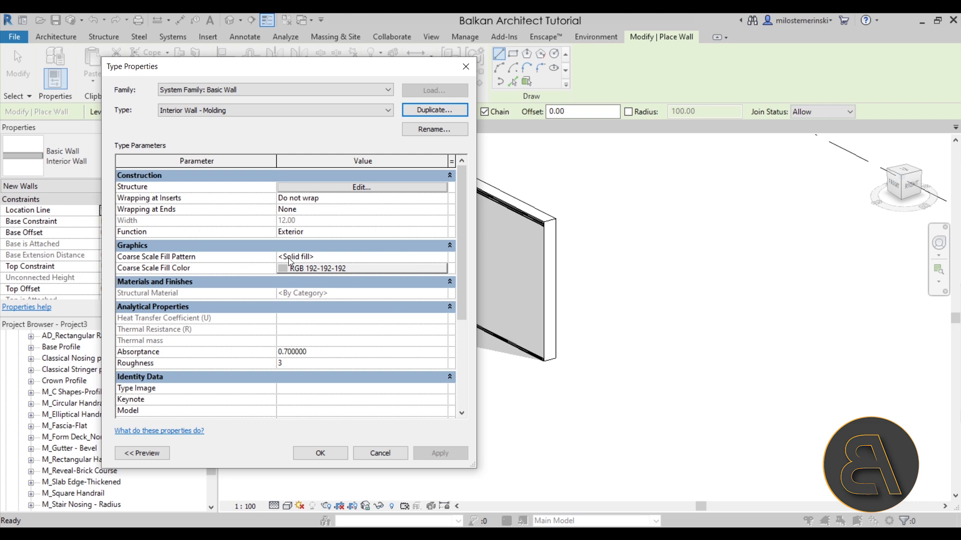
- Open the structure of the Interior Wall - Molding type and show its preview as a section
left_click(307, 188)
left_click_drag(268, 71, 590, 73)
left_click(463, 454)
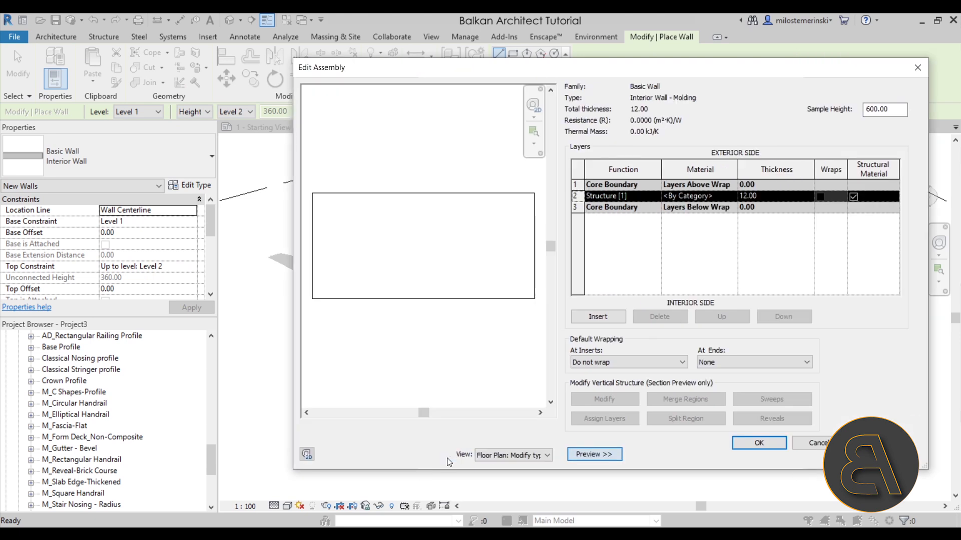
left_click_drag(663, 73, 547, 74)
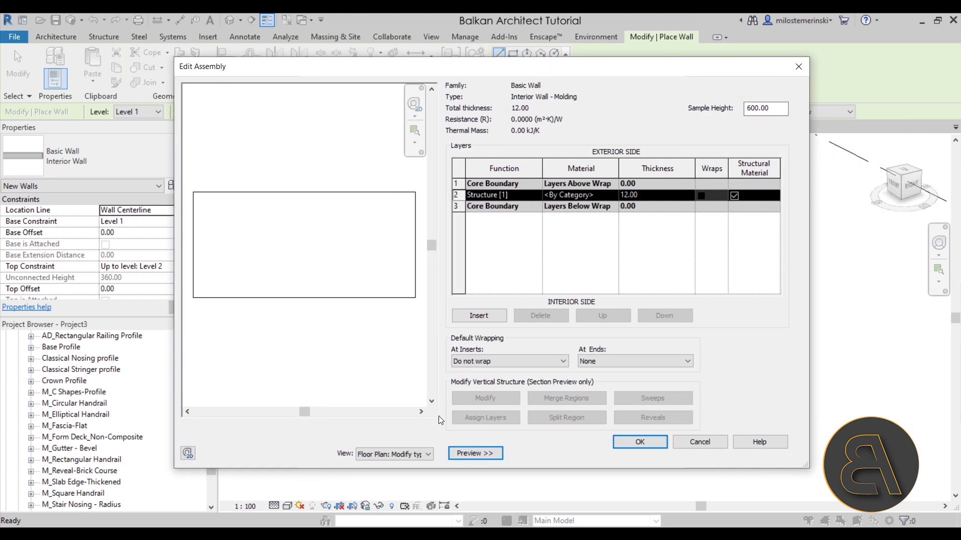
left_click(398, 456)
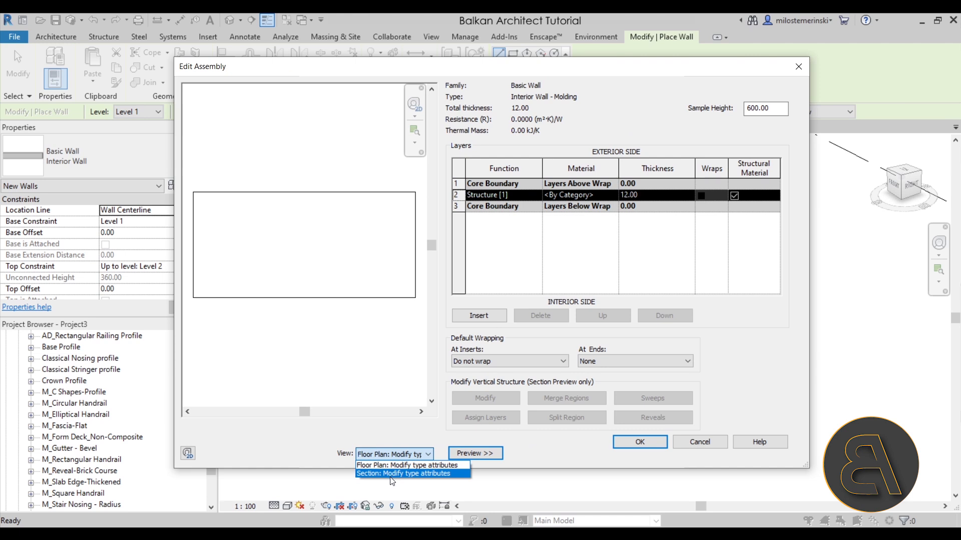
left_click(392, 471)
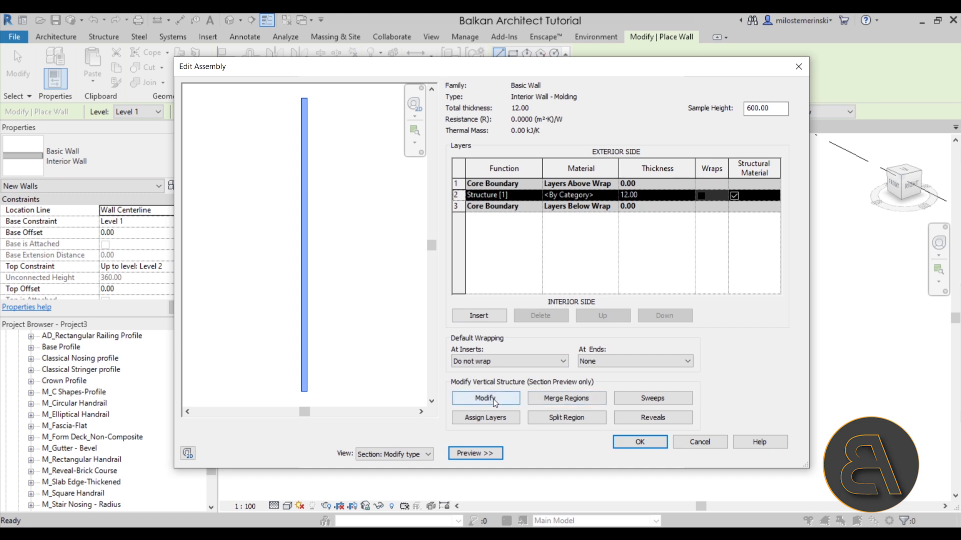
- Open the wall type's sweep settings and load the Base Profile family from the Desktop
left_click(647, 398)
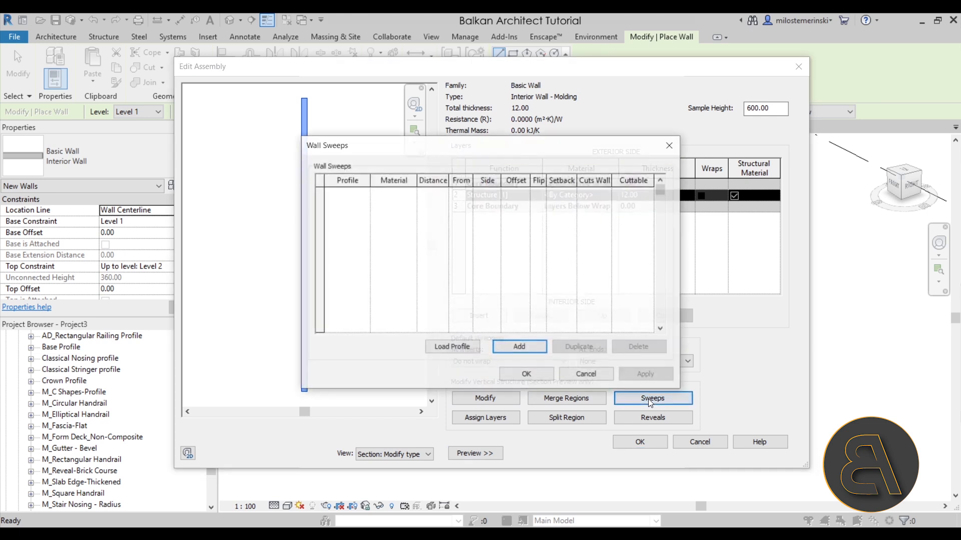
left_click(440, 352)
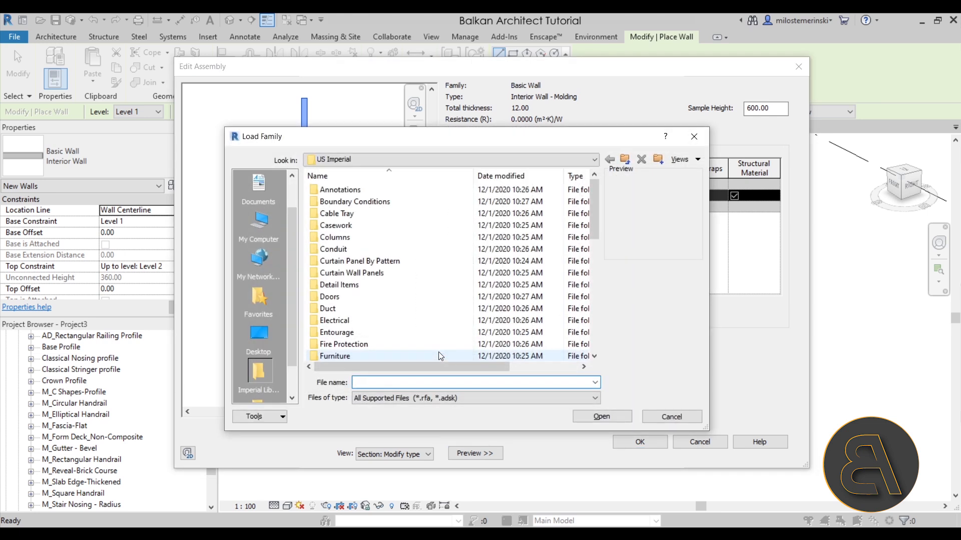
left_click(265, 338)
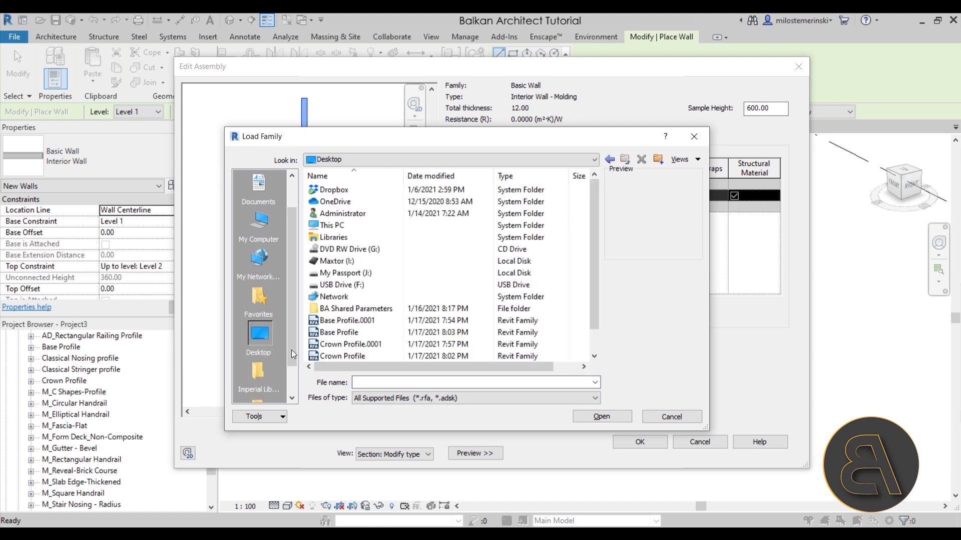
left_click(328, 334)
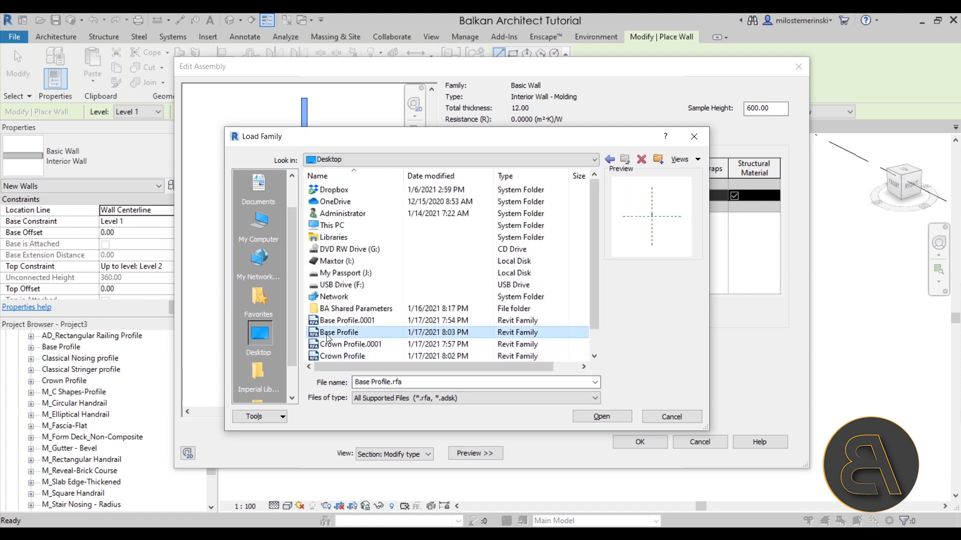
left_click(600, 417)
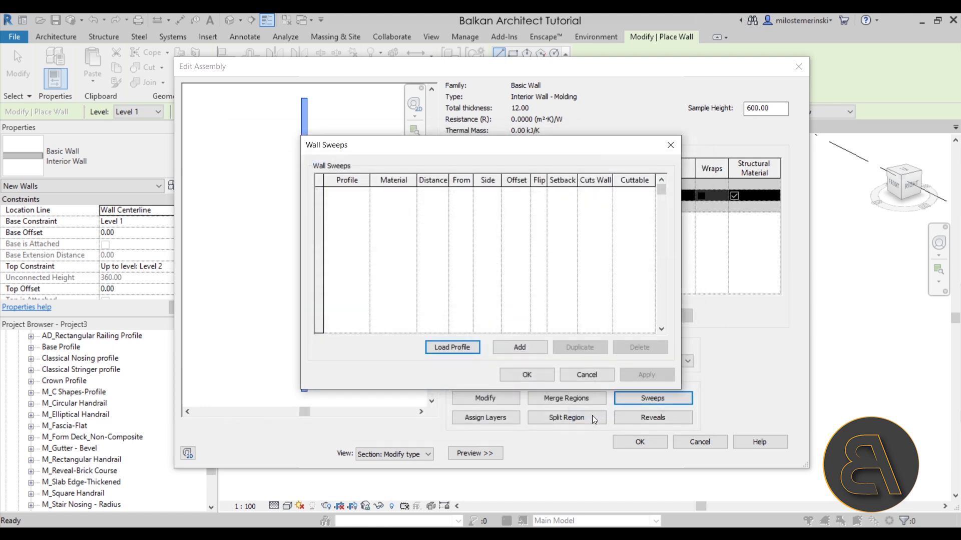
- Add a sweep to the wall type using Base Profile : Base Profile and apply it
left_click(522, 347)
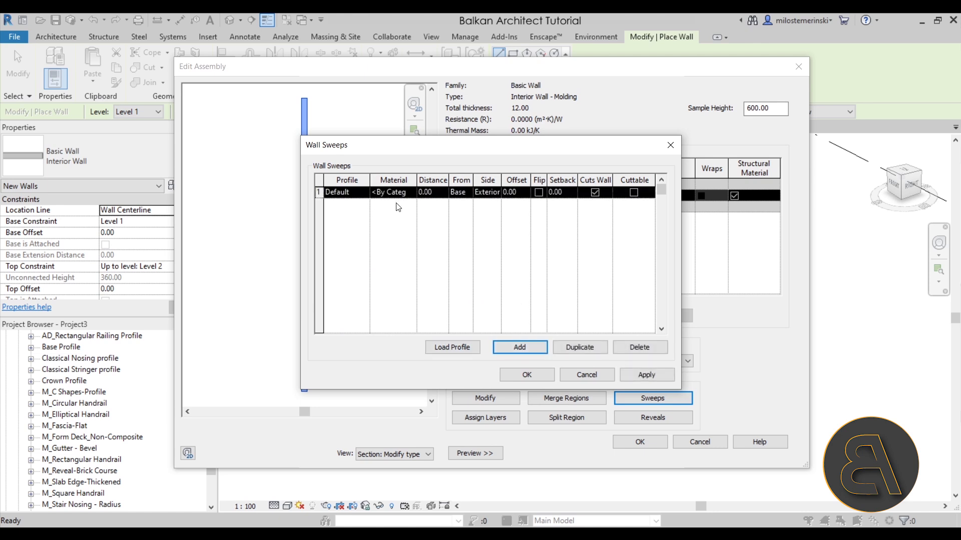
left_click(362, 194)
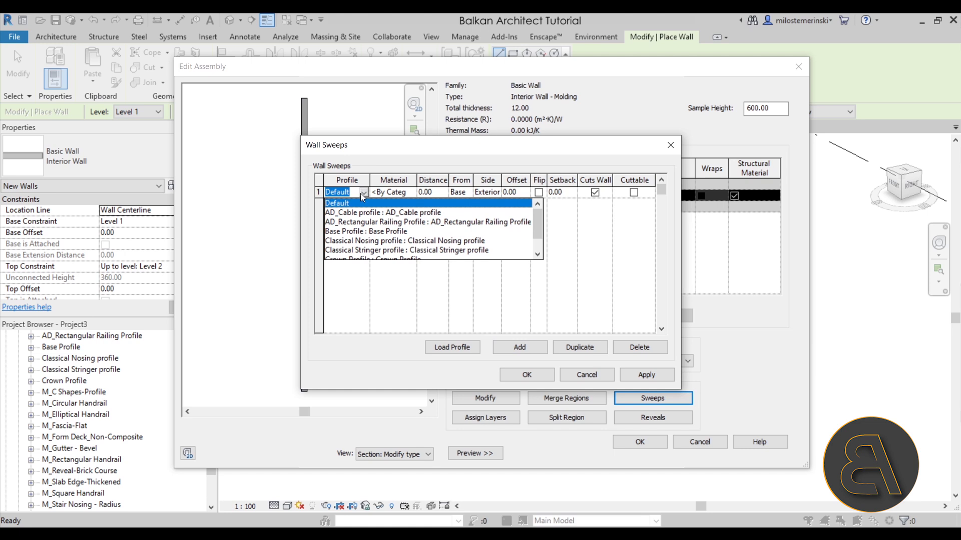
left_click(365, 232)
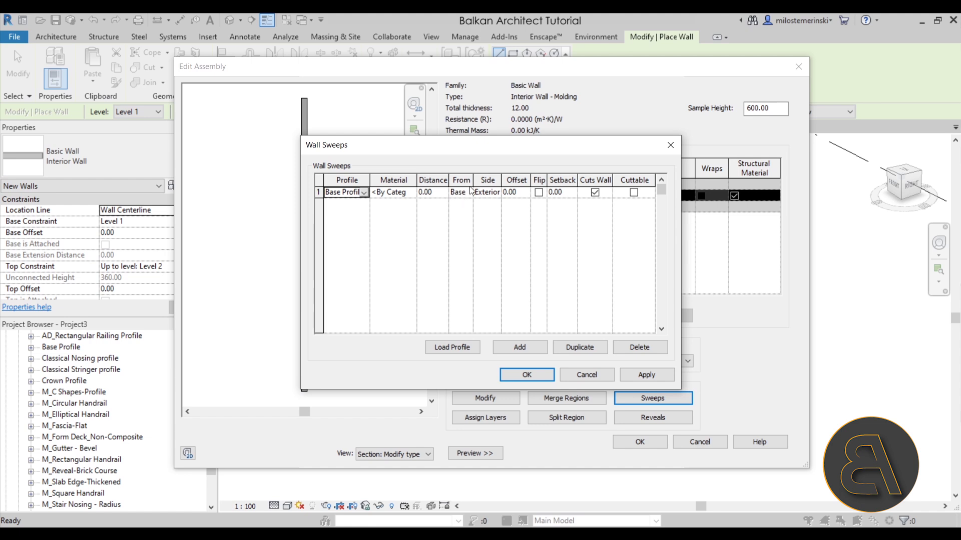
left_click_drag(472, 183, 477, 184)
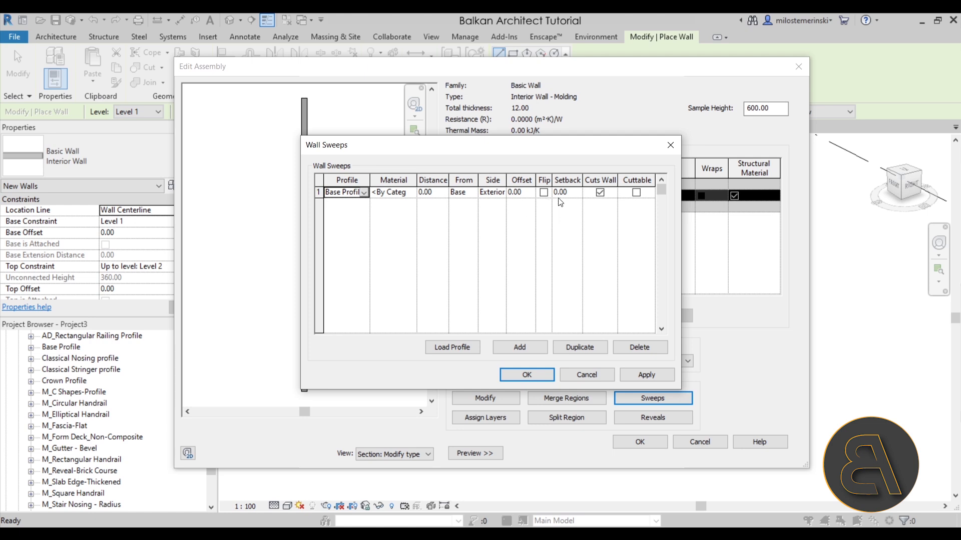
left_click_drag(490, 156, 574, 155)
left_click(724, 374)
left_click(611, 375)
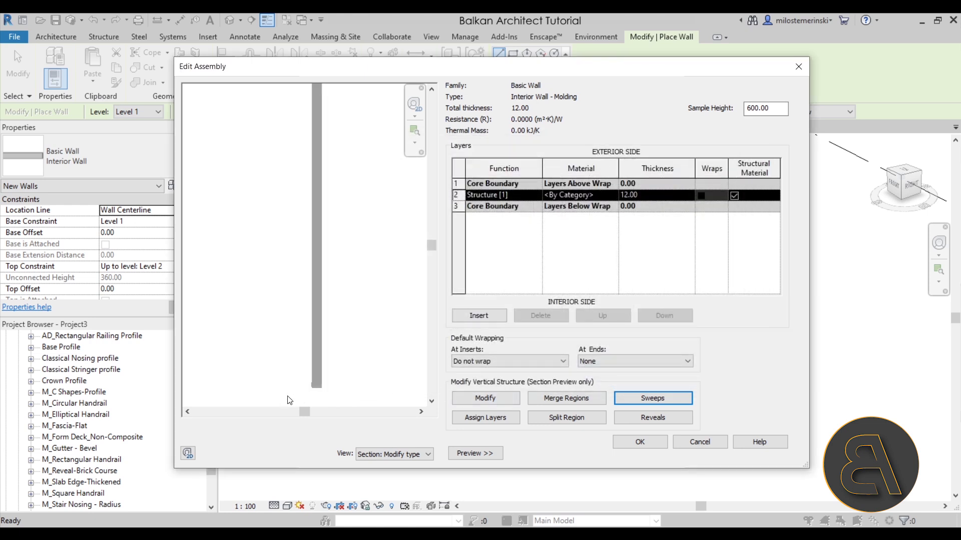
- Add a second sweep to the wall type using the Crown Profile, measured from the Top, and apply it
scroll(285, 372, "up", 3)
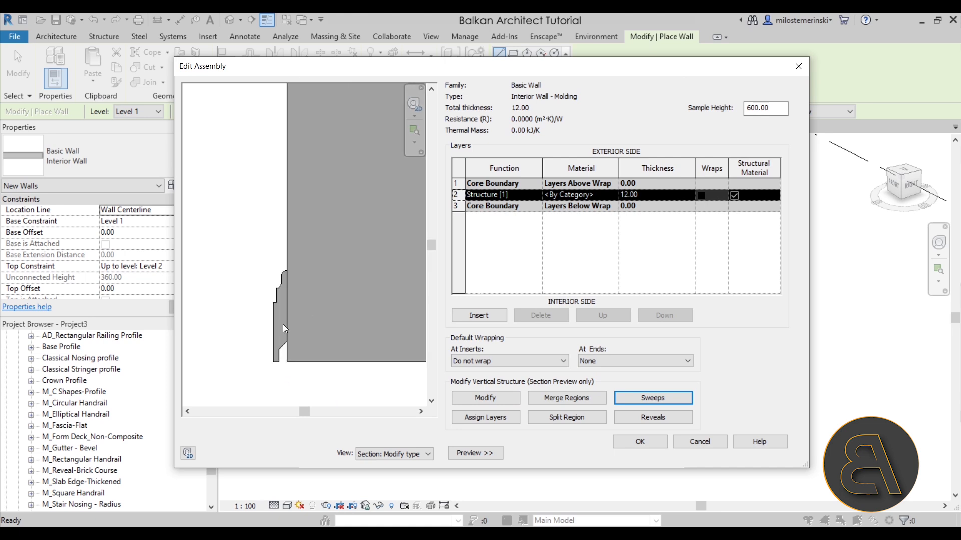
left_click(642, 399)
left_click(583, 350)
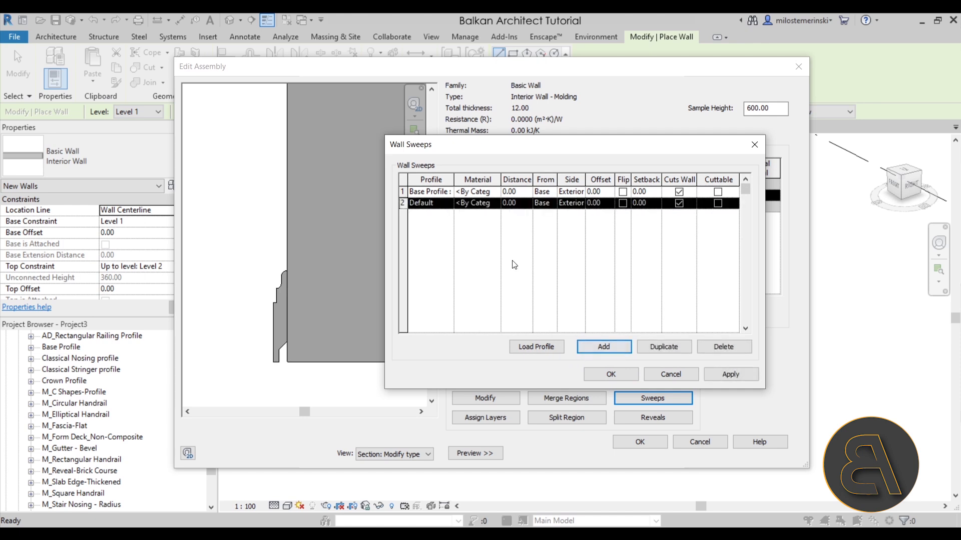
left_click(449, 205)
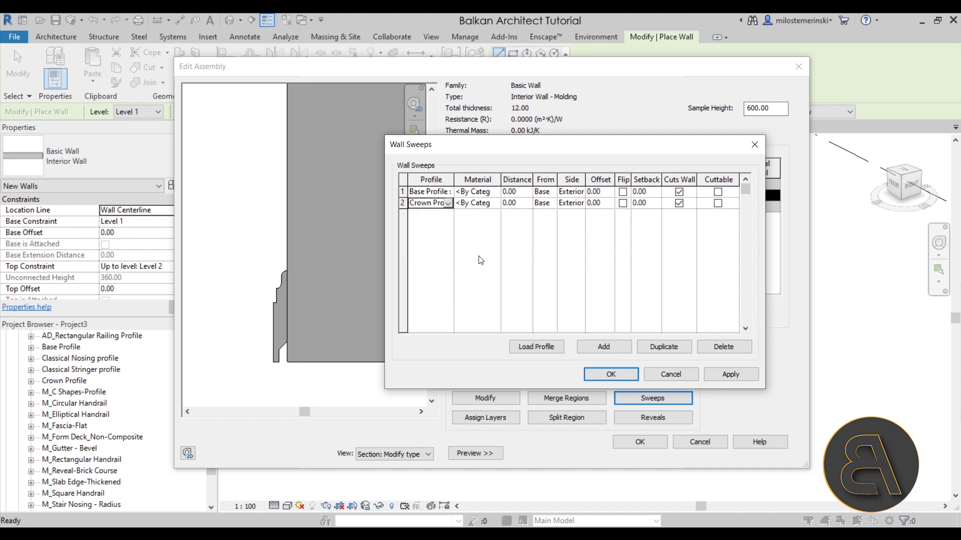
left_click(545, 224)
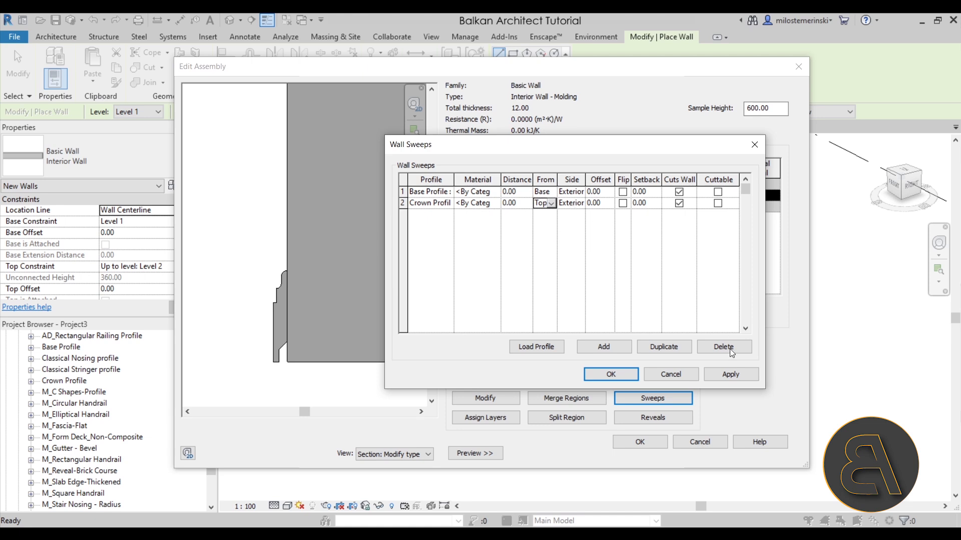
left_click(730, 374)
left_click(611, 374)
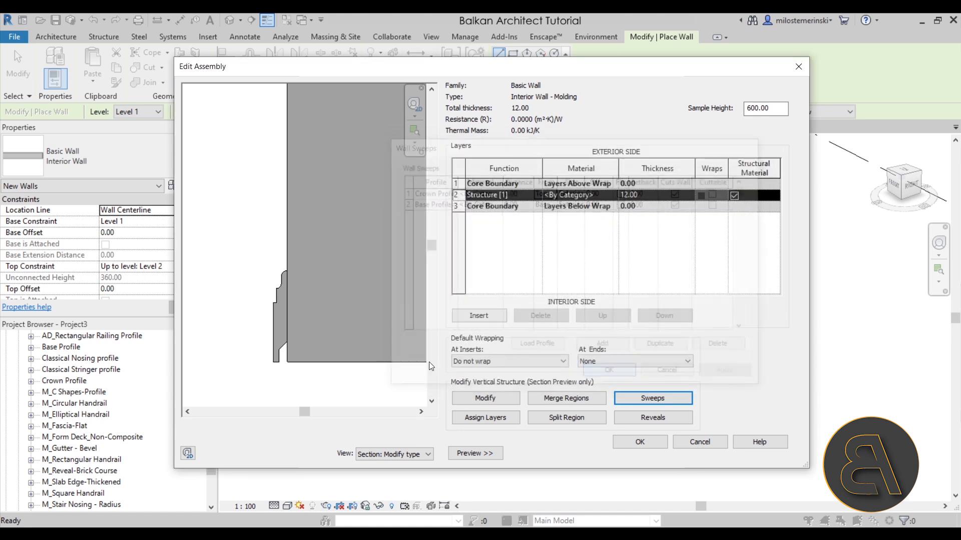
- Check the crown sweep in the section preview and accept the Interior Wall - Molding assembly and type settings
scroll(311, 325, "down", 5)
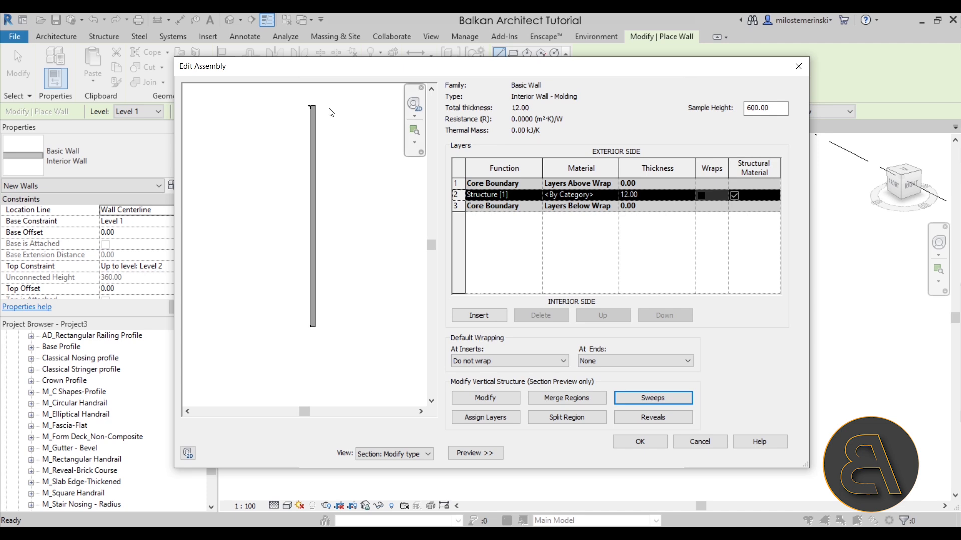
scroll(310, 113, "up", 5)
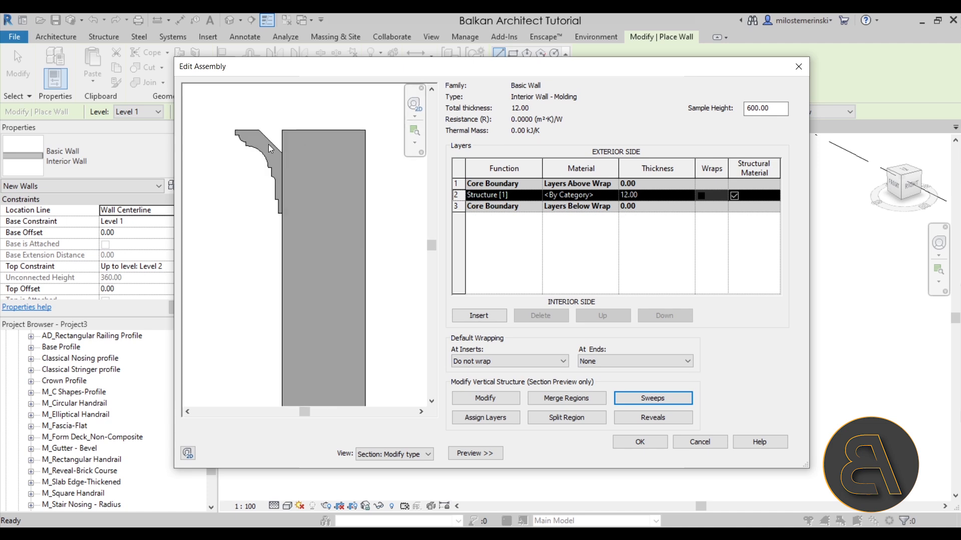
left_click(638, 442)
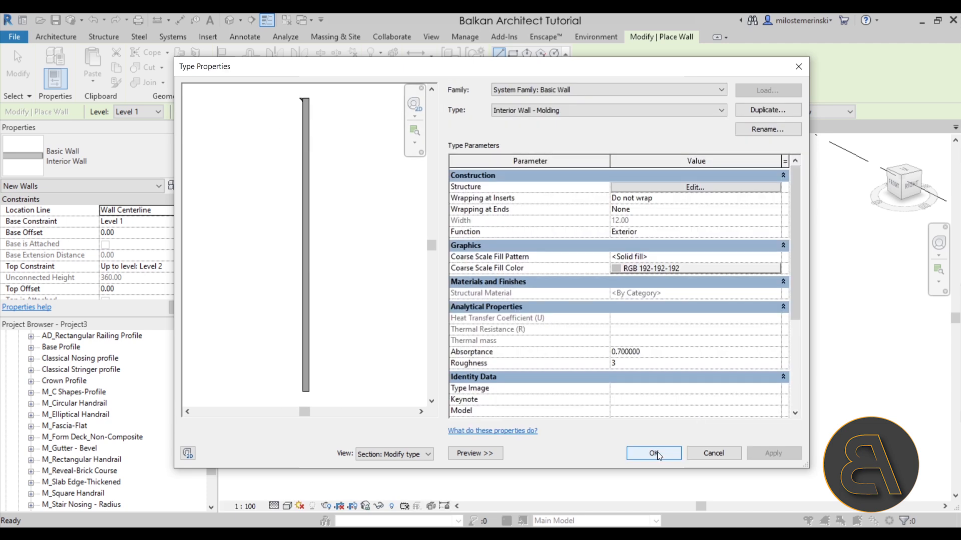
left_click(656, 452)
- Draw a straight Interior Wall - Molding wall in front of the existing wall and end the wall command
scroll(448, 319, "down", 2)
left_click(354, 332)
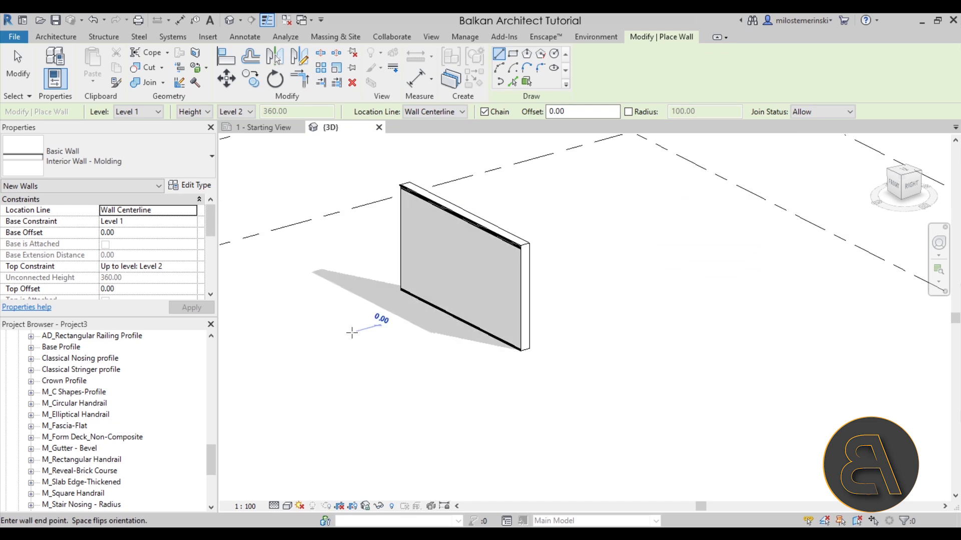
left_click(466, 393)
key("Escape")
key("Escape")
- Inspect the new wall's base and crown moldings and check whether the base molding can be selected separately from the wall
middle_click_drag(489, 401, 368, 357, "shift")
scroll(313, 279, "up", 10)
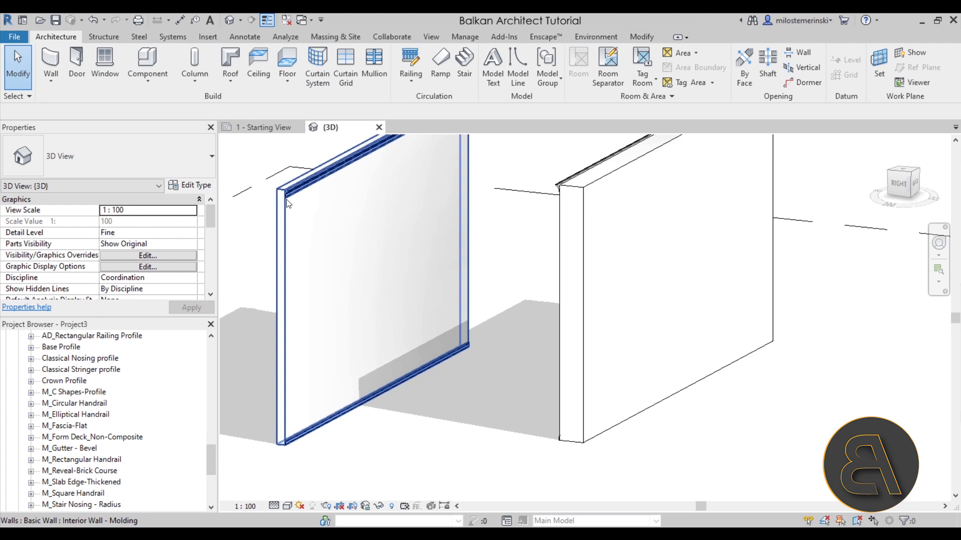
scroll(296, 192, "down", 5)
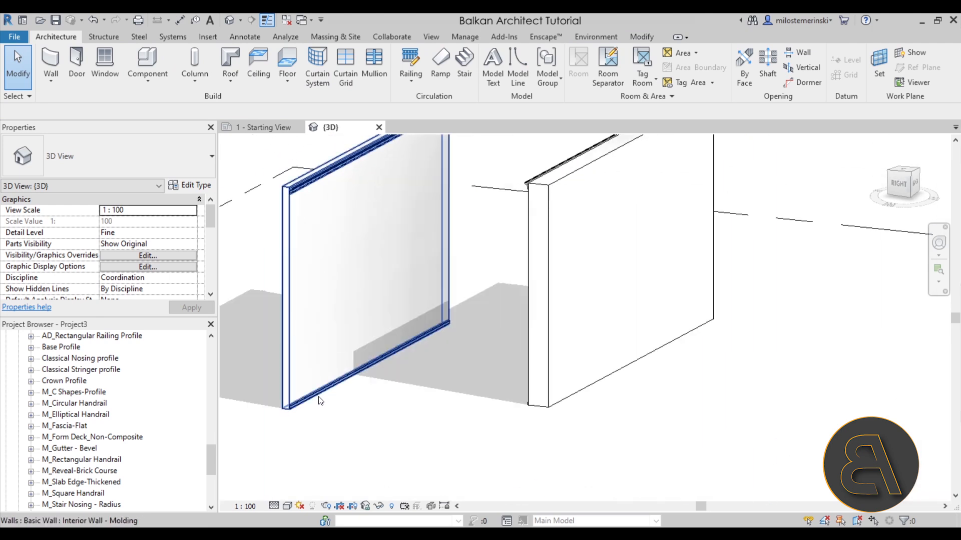
left_click(307, 399)
left_click(330, 416)
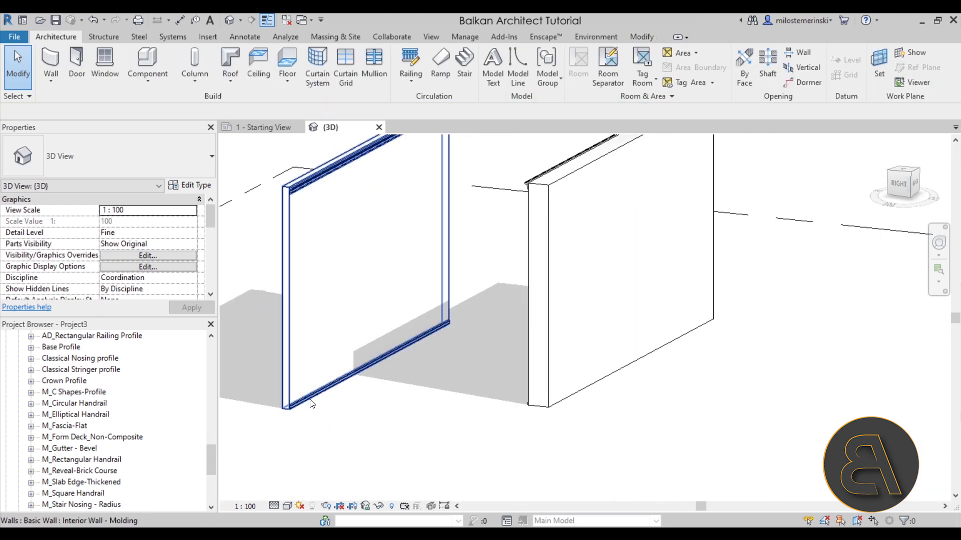
left_click(310, 406)
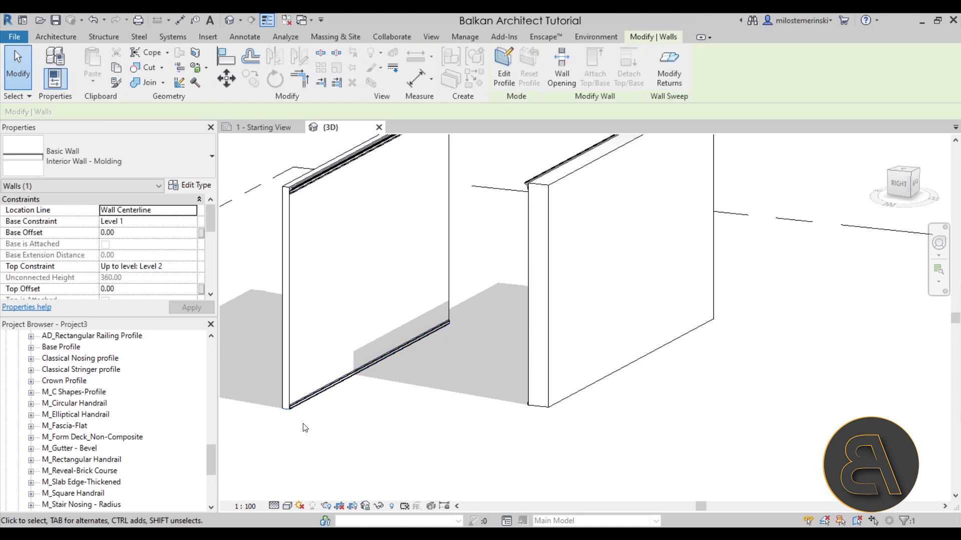
scroll(300, 416, "up", 4)
scroll(294, 402, "down", 5)
left_click(332, 393)
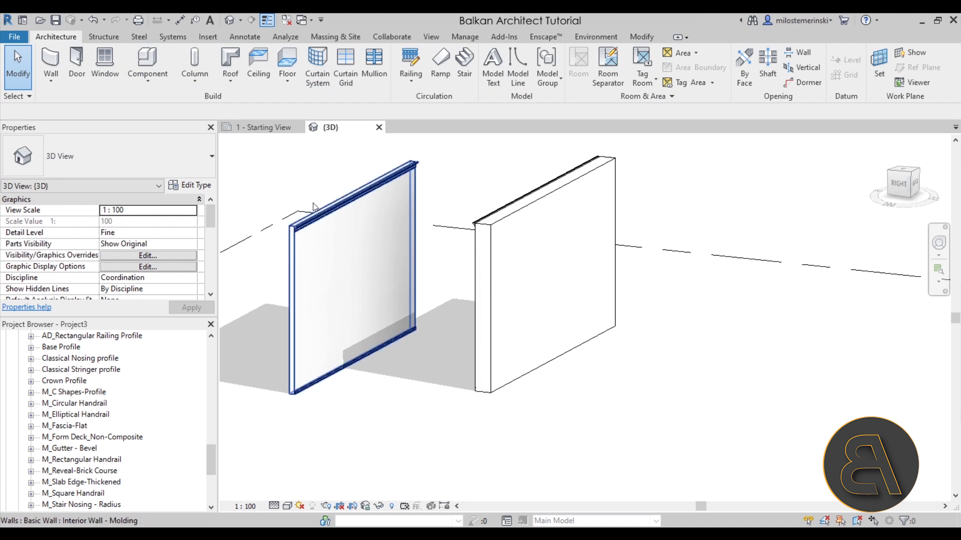
- Examine the separately applied sweeps on the thicker wall and compare both walls from several angles
middle_click_drag(322, 217, 431, 334, "shift")
left_click(565, 241)
key("Escape")
left_click(567, 238)
key("Escape")
middle_click_drag(582, 298, 480, 328, "shift")
scroll(593, 256, "up", 2)
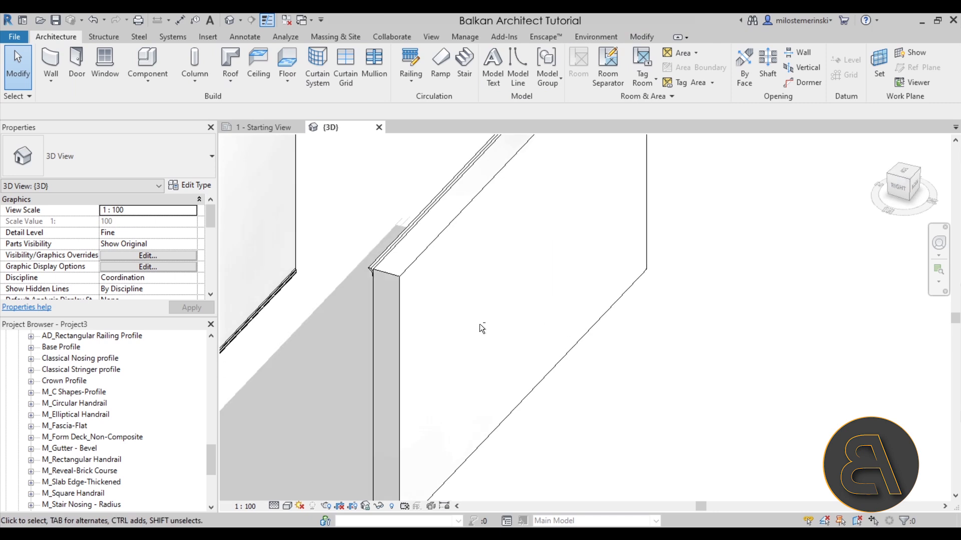
scroll(479, 325, "down", 5)
middle_click_drag(498, 283, 463, 324, "shift")
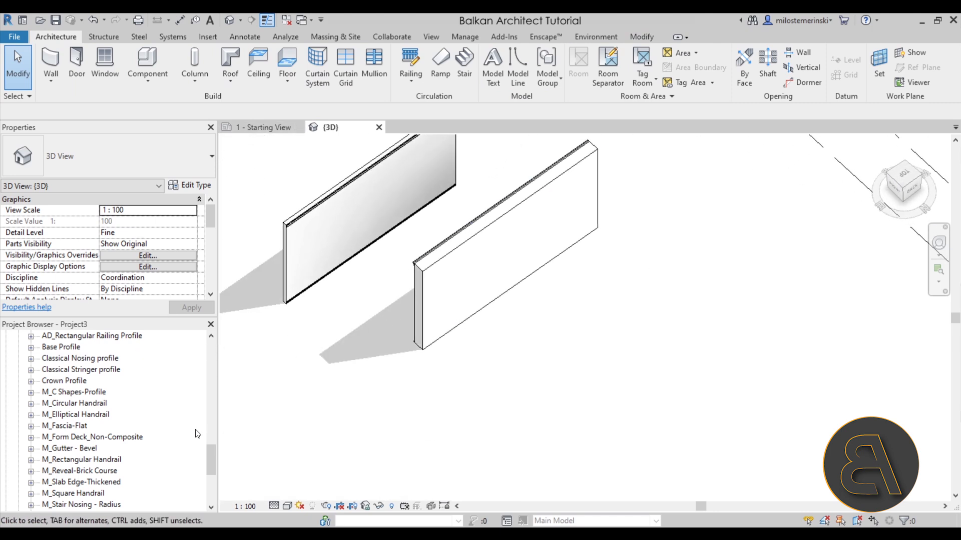
- Open the Level 1 floor plan and start a ceiling using the Compound Ceiling Plain type
left_click_drag(212, 465, 211, 362)
double_click(55, 358)
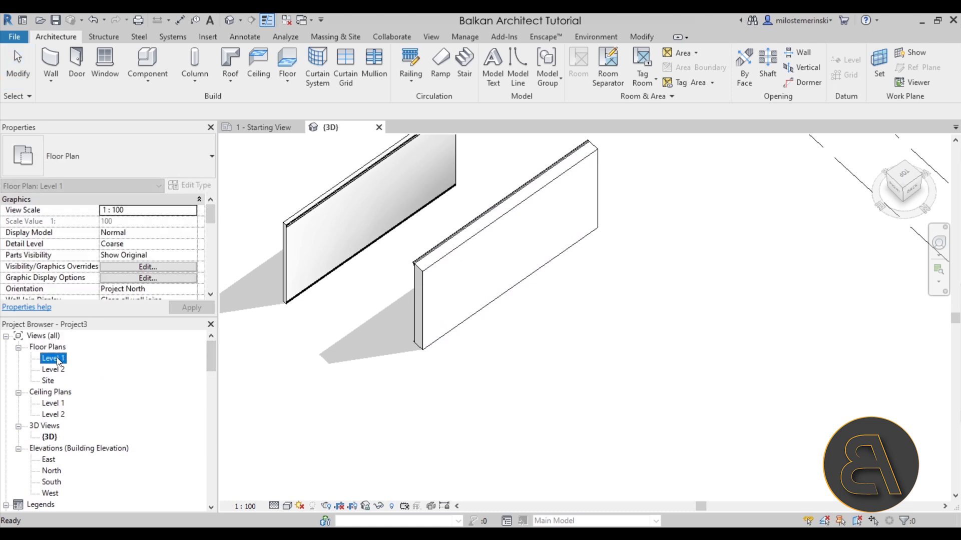
scroll(580, 344, "up", 5)
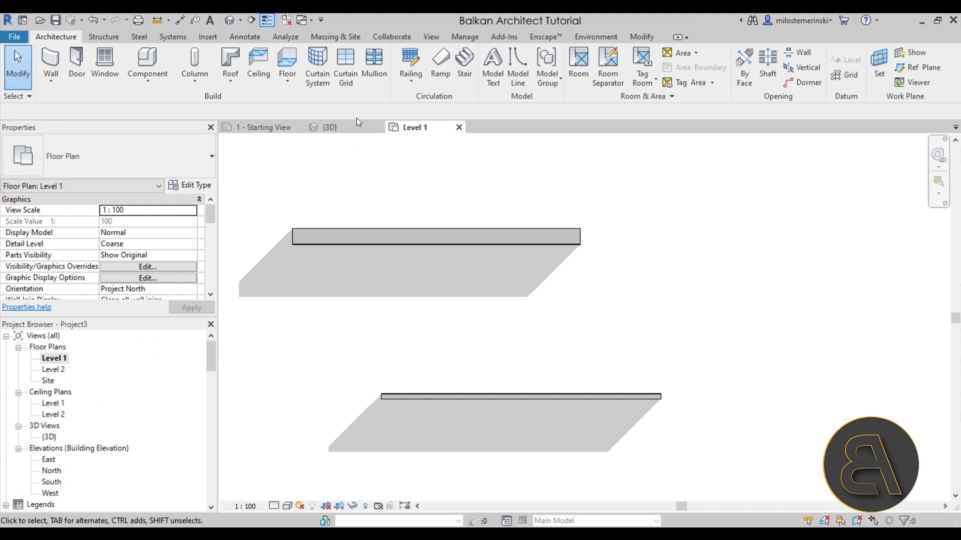
left_click(254, 63)
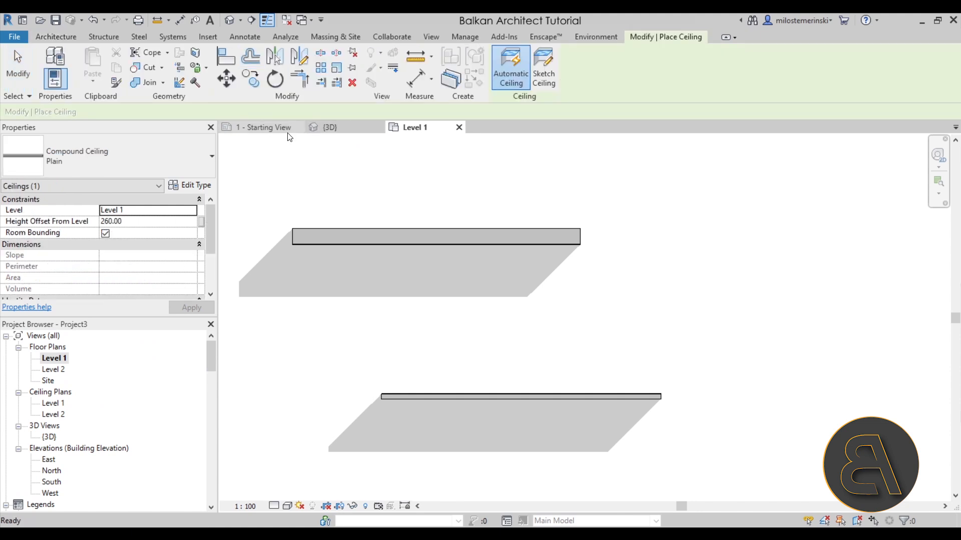
left_click(144, 166)
left_click(70, 306)
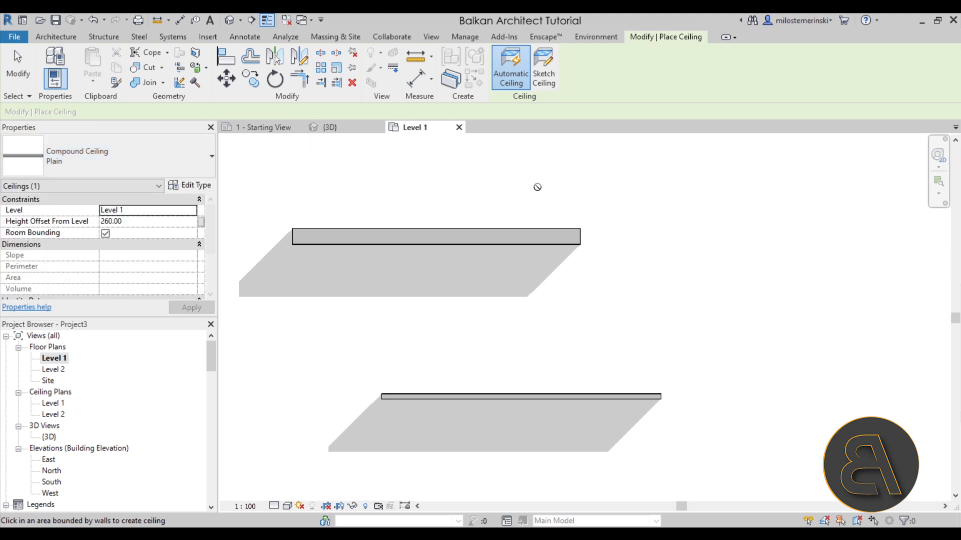
- Sketch a rectangular ceiling boundary spanning between the facing sides of the two walls and finish the ceiling
left_click(542, 82)
left_click(607, 53)
scroll(381, 400, "up", 7)
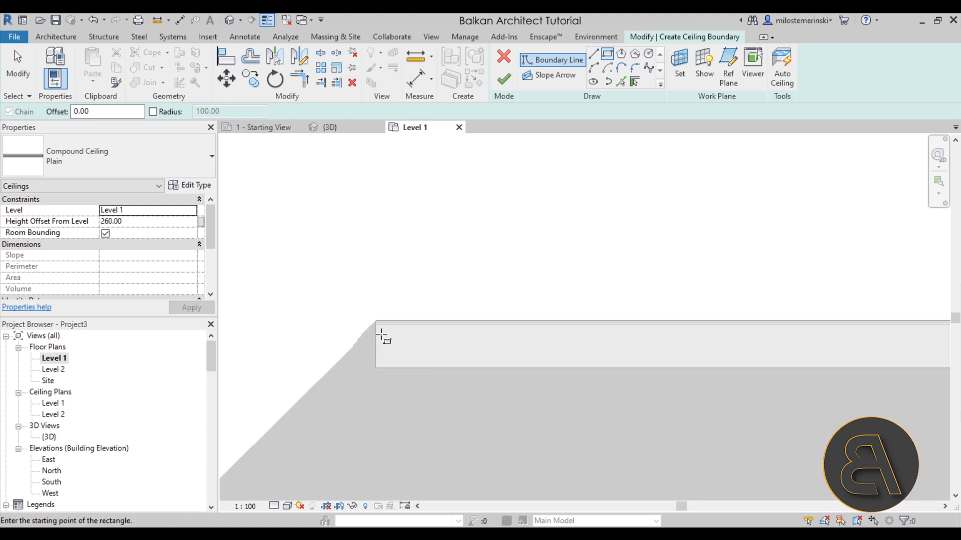
left_click(377, 324)
scroll(466, 265, "down", 1)
scroll(466, 265, "down", 4)
middle_click_drag(478, 263, 274, 506)
scroll(687, 160, "up", 6)
left_click(669, 171)
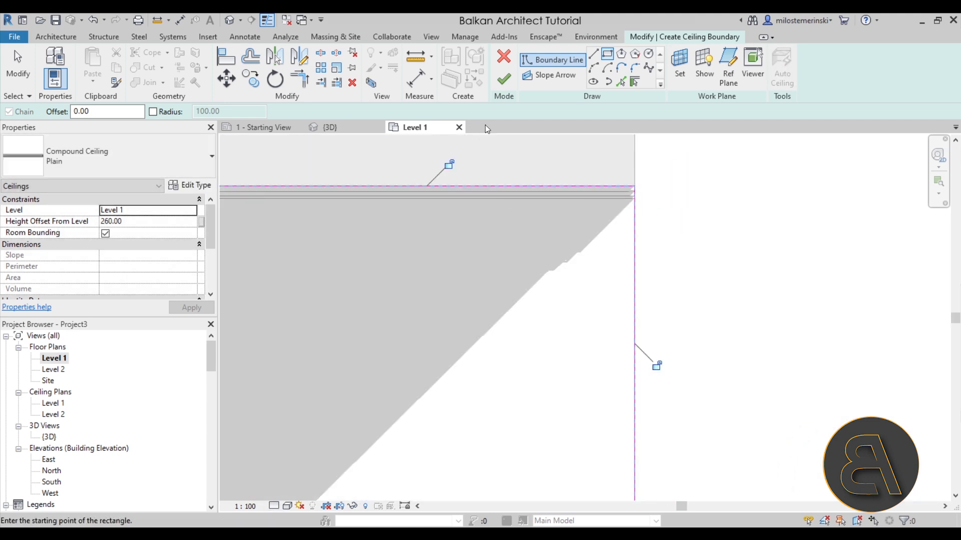
left_click(504, 79)
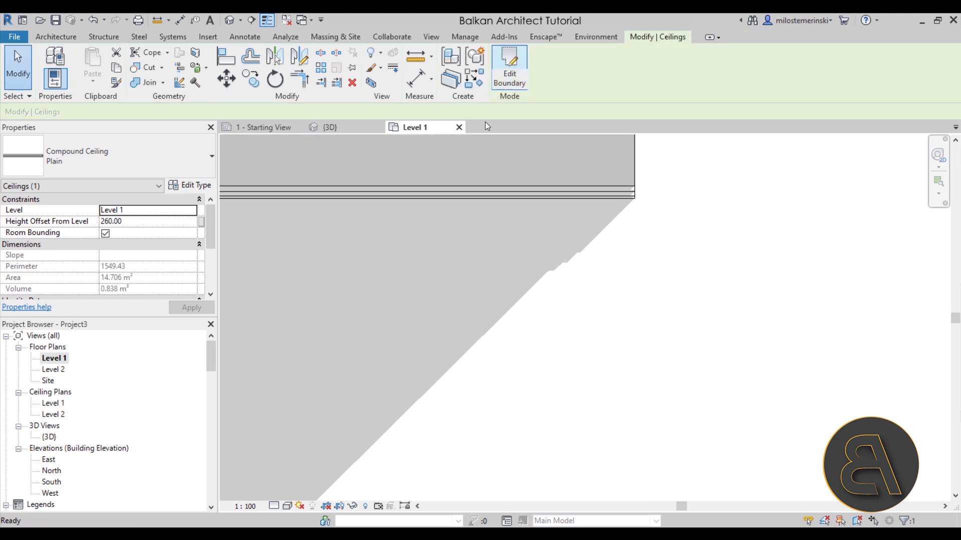
- Switch to the 3D view and set the new ceiling's Height Offset From Level to 290
left_click(323, 128)
scroll(655, 280, "down", 4)
scroll(508, 260, "up", 3)
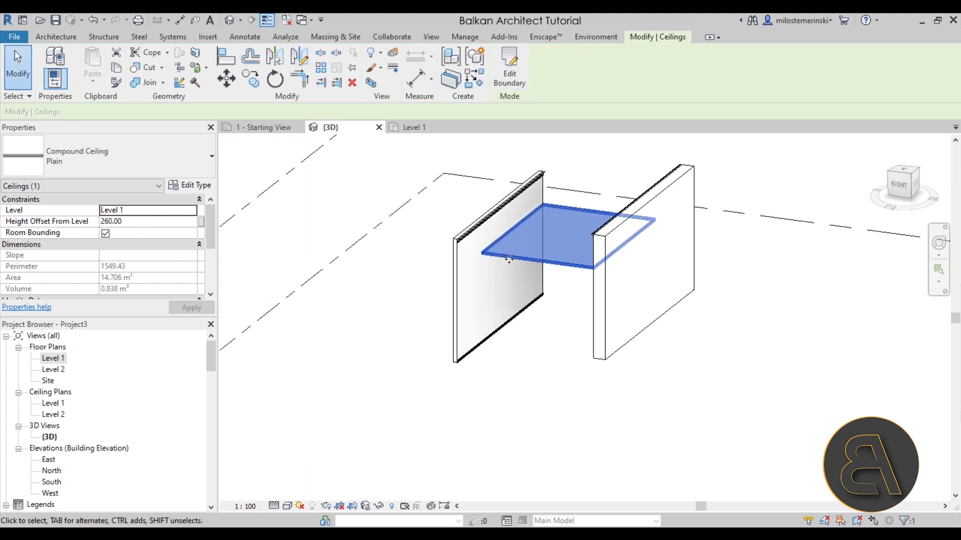
left_click(153, 222)
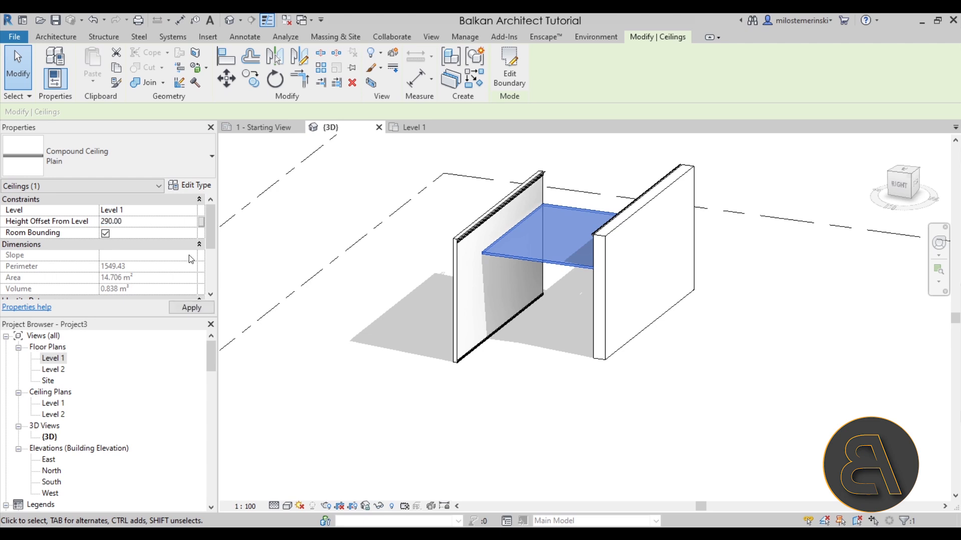
left_click(599, 437)
- Select the ceiling between the walls again and raise its Height Offset From Level further
middle_click_drag(596, 437, 506, 426, "shift")
scroll(506, 420, "down", 1)
middle_click_drag(505, 418, 700, 381)
scroll(700, 381, "down", 1)
middle_click_drag(701, 381, 708, 379, "shift")
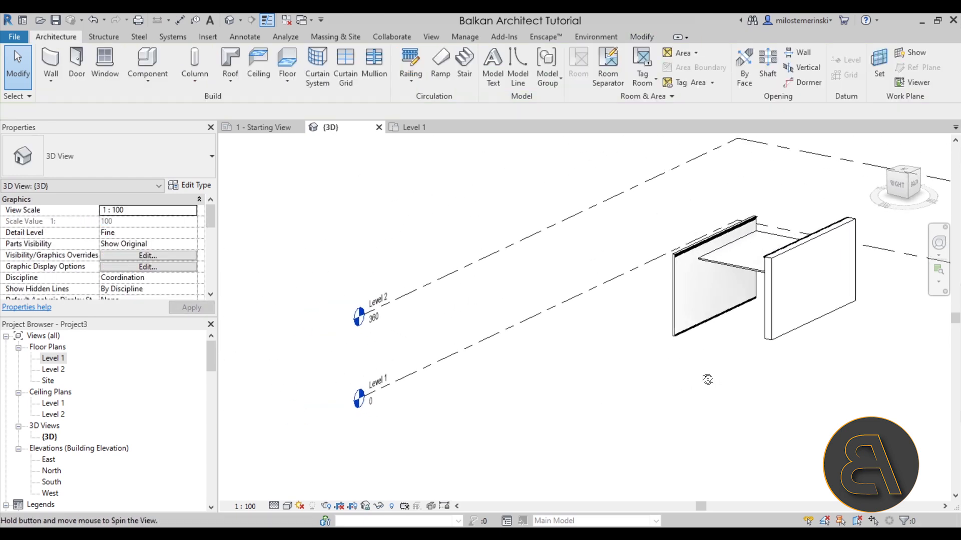
left_click(715, 260)
left_click(131, 220)
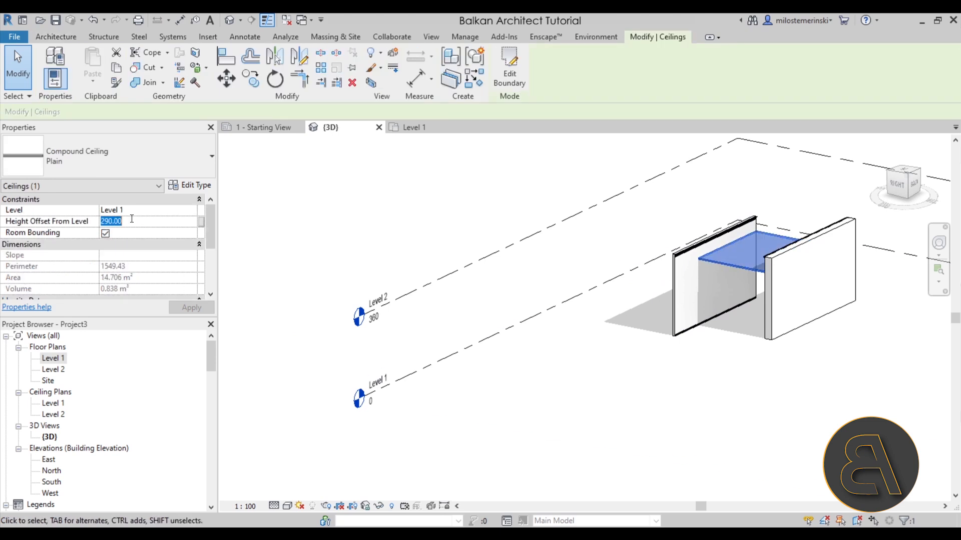
left_click(662, 434)
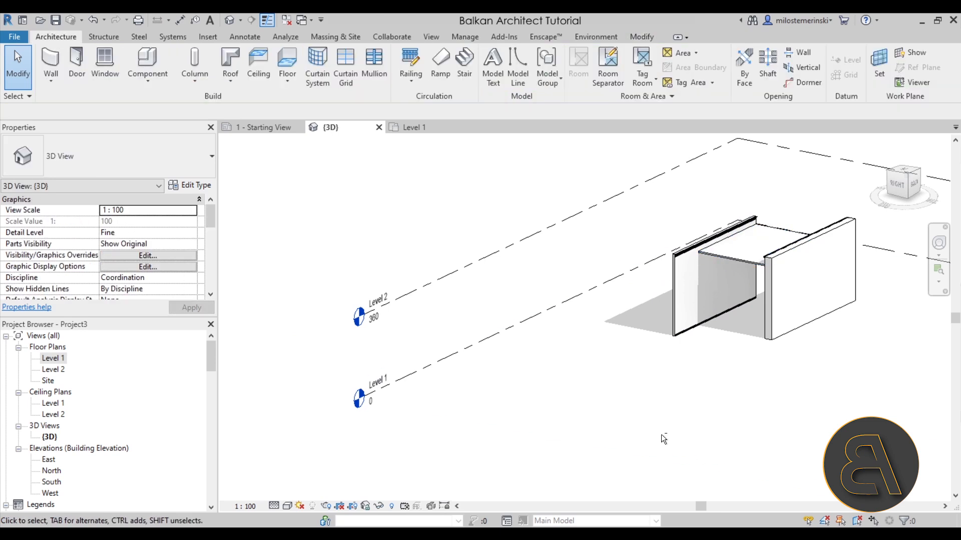
- Check whether the crown molding above the ceiling on the Interior Wall - Molding wall can be selected by itself
middle_click_drag(663, 433, 691, 425, "shift")
scroll(718, 231, "up", 3)
scroll(707, 270, "up", 3)
middle_click_drag(665, 359, 699, 371, "shift")
left_click(613, 274)
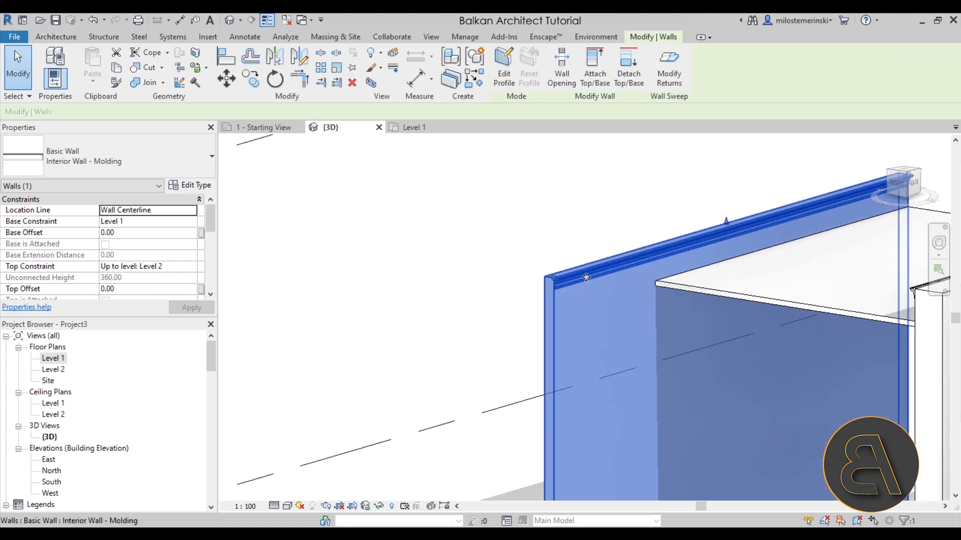
key("Escape")
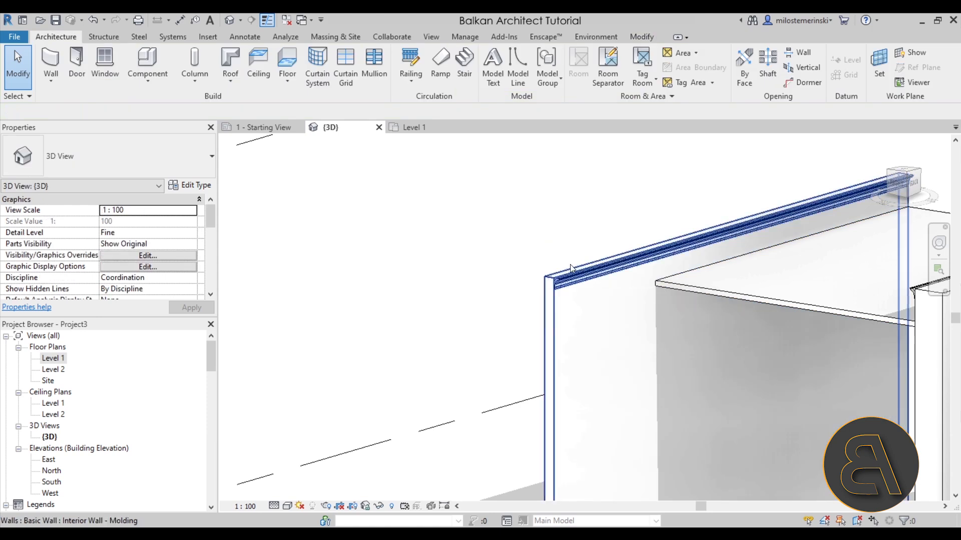
- Try to nudge the built-in crown molding of the Interior Wall - Molding wall up and down
left_click(592, 279)
key("Down")
key("Down")
key("Up")
key("Up")
key("Up")
key("Down")
key("Down")
key("Down")
key("Down")
key("Up")
key("Up")
key("Up")
key("Up")
key("Up")
left_click(474, 246)
- Nudge the separate Crown Molding sweep down the thicker wall and set its Offset From Level to 320
middle_click_drag(474, 246, 643, 261, "shift")
scroll(732, 247, "up", 4)
left_click(743, 208)
middle_click_drag(627, 348, 604, 281, "shift")
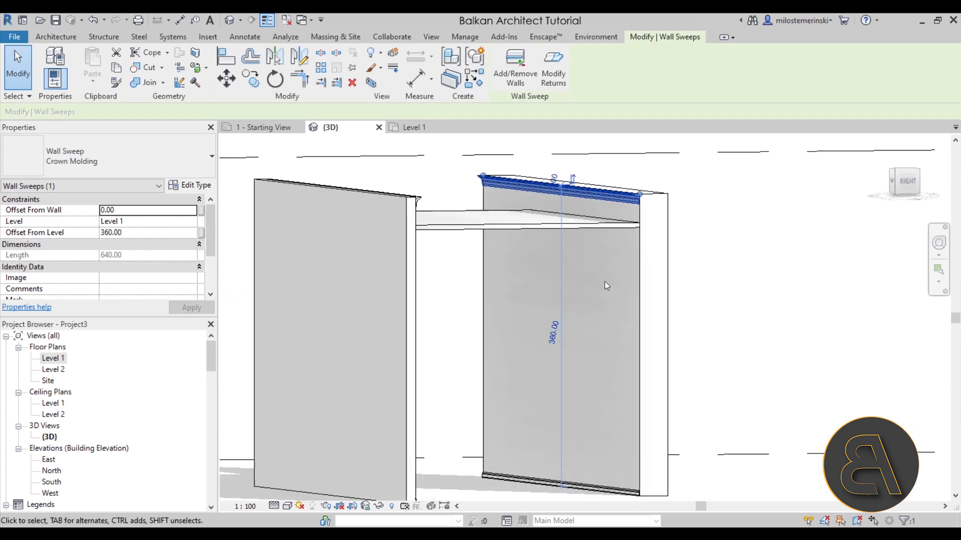
key("Down")
key("Down")
key("Down")
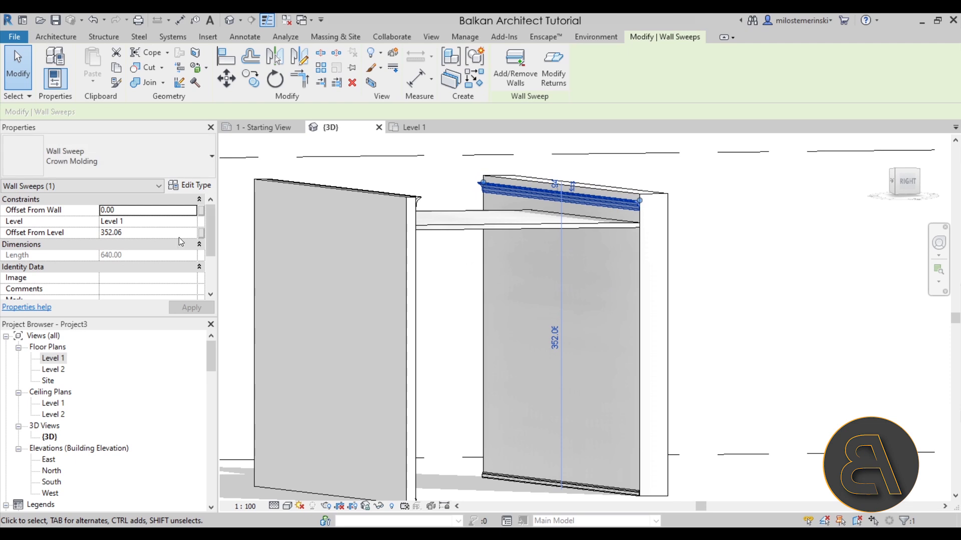
left_click(137, 232)
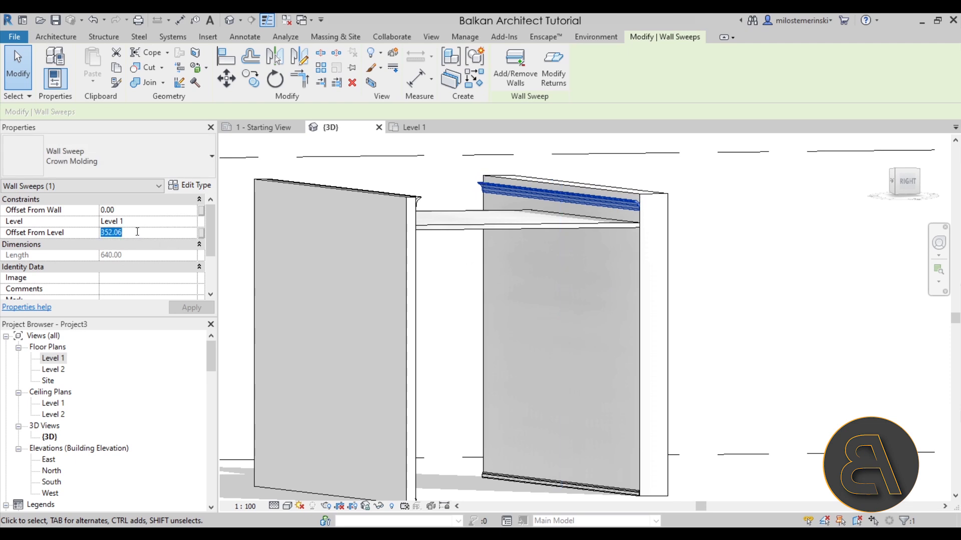
type("320")
key("Return")
middle_click_drag(599, 317, 598, 294, "shift")
key("Escape")
- Compare the lowered Crown Molding sweep at the ceiling with the built-in crown molding on the opposite wall
scroll(572, 233, "up", 5)
middle_click_drag(573, 264, 596, 362, "shift")
scroll(543, 260, "down", 3)
middle_click_drag(542, 260, 547, 316, "shift")
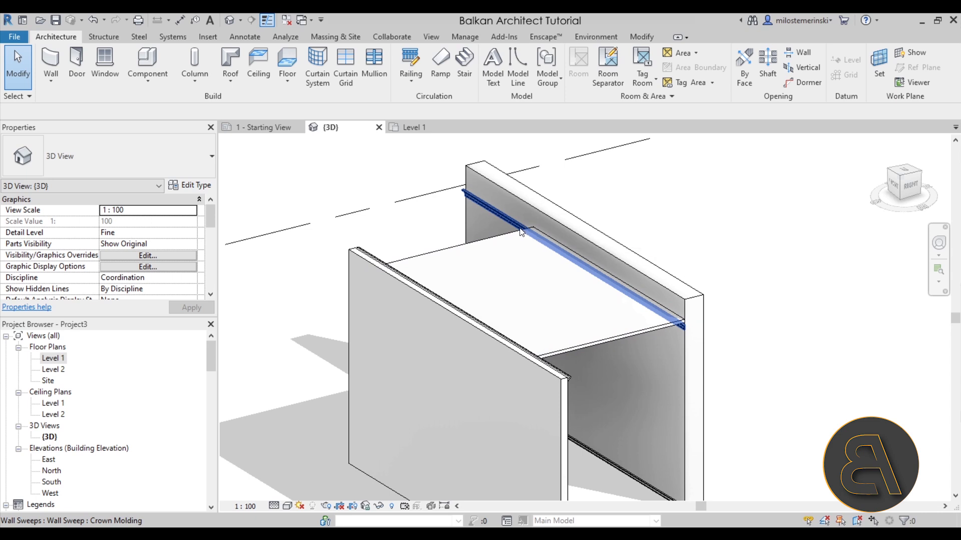
middle_click_drag(520, 240, 485, 226, "shift")
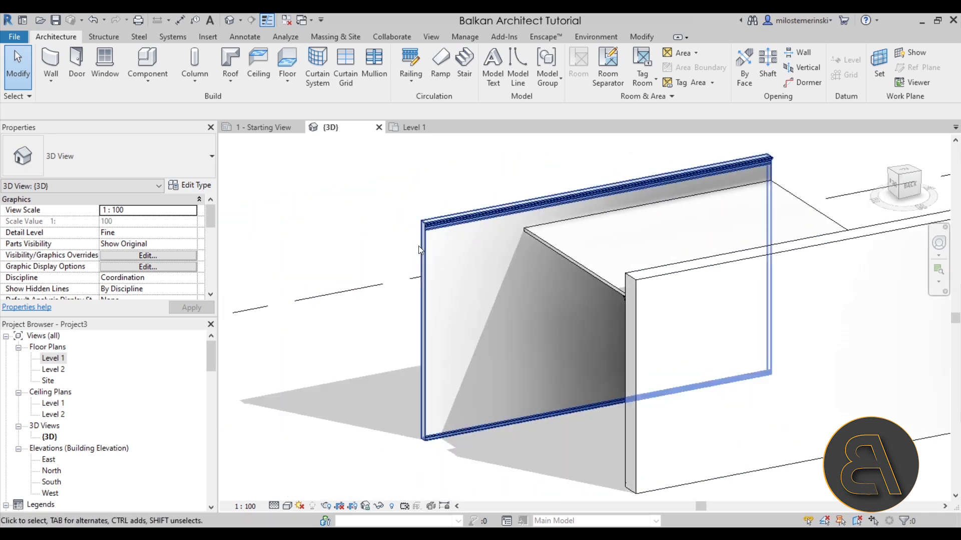
scroll(444, 237, "down", 1)
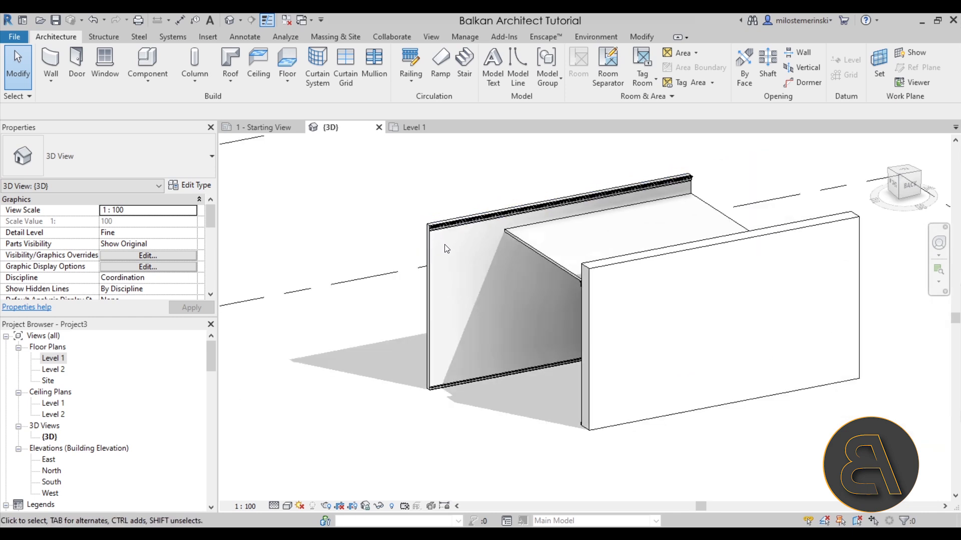